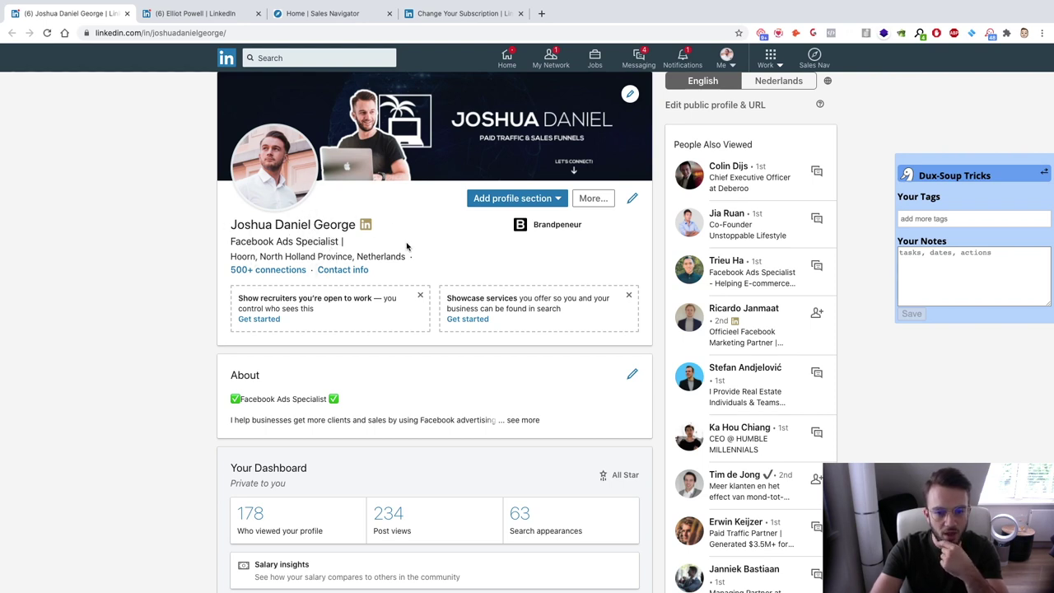
Examine the headline text in the profile's intro section
mouse_move(231, 242)
left_mouse_down()
mouse_move(352, 247)
mouse_move(230, 241)
left_mouse_up()
left_click(353, 247)
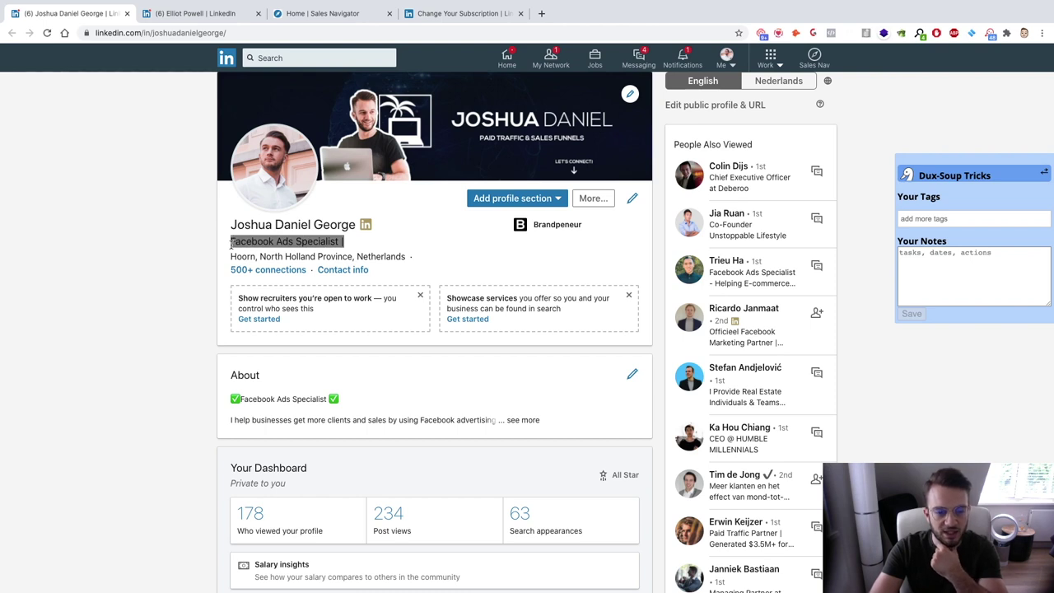
left_click(231, 244)
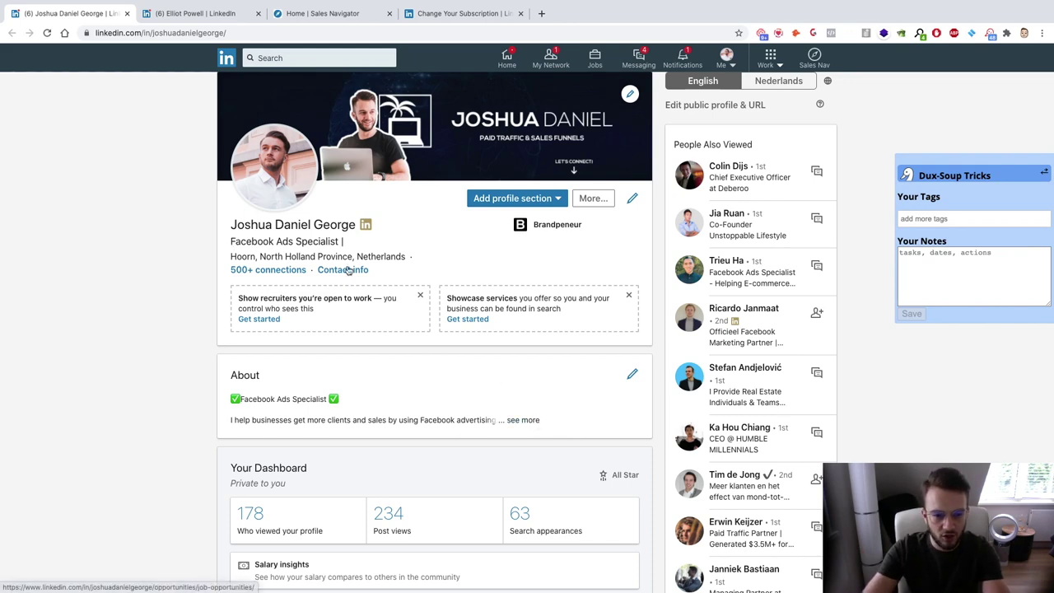
Expand the About section and read its introduction, list of social-media skills and free 30-minute strategy session offer
left_click(523, 420)
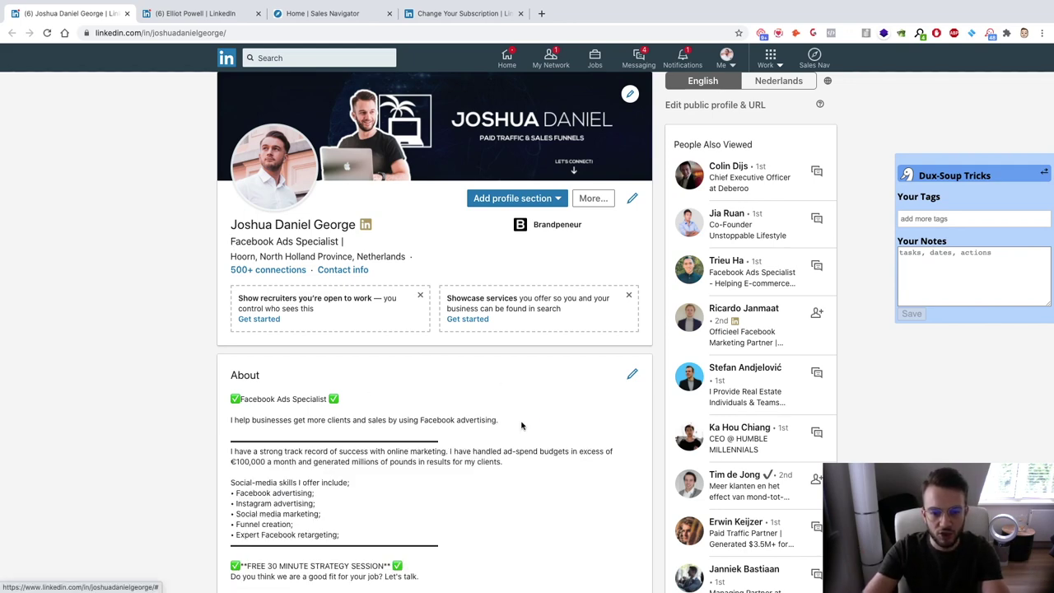
scroll(529, 419, "down", 2)
scroll(529, 420, "down", 3)
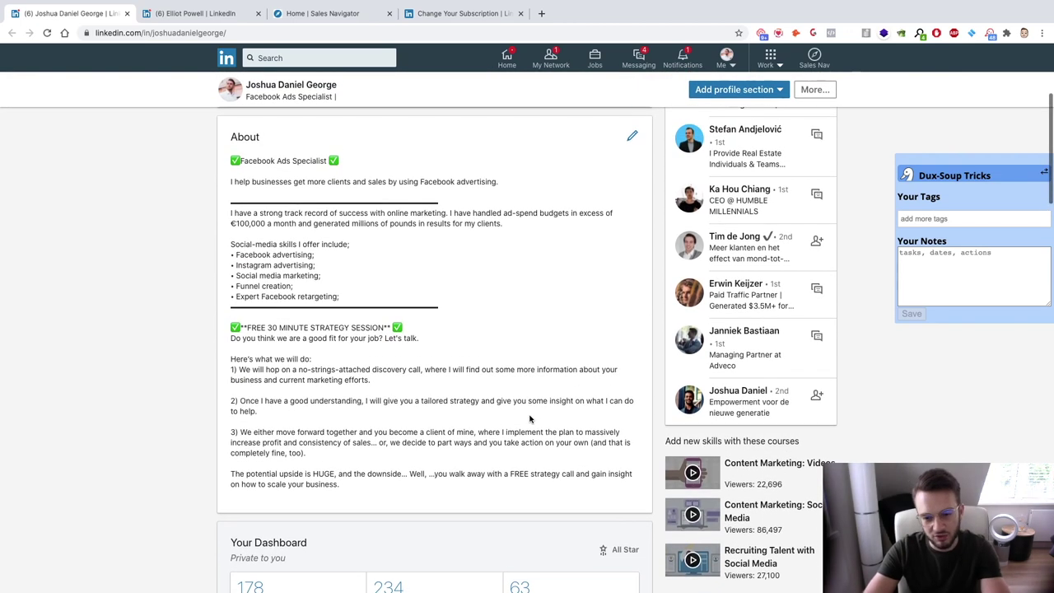
scroll(529, 420, "up", 1)
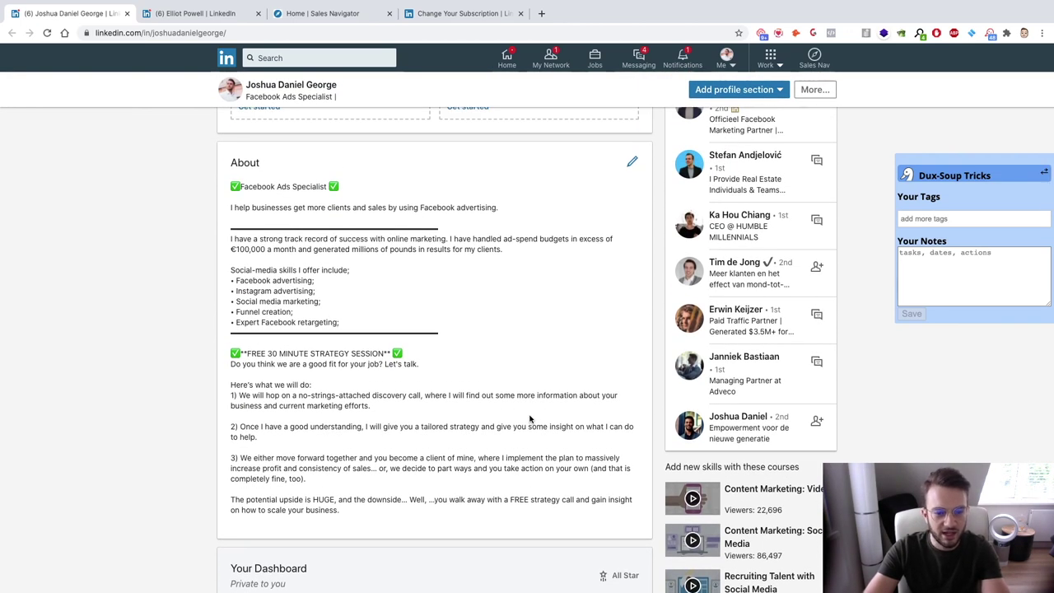
scroll(530, 419, "up", 1)
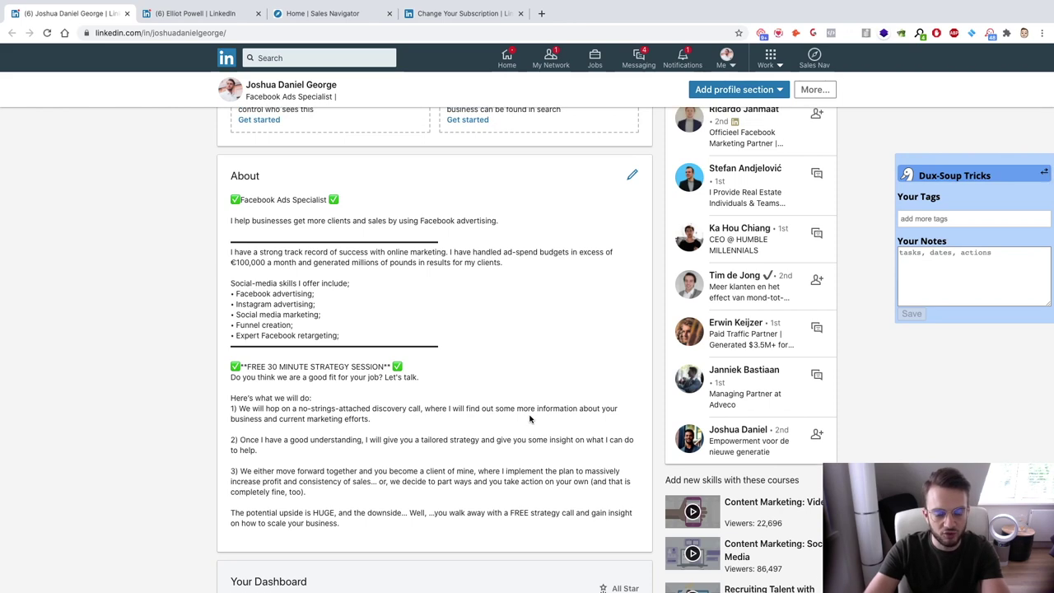
scroll(529, 419, "down", 1)
triple_click(458, 365)
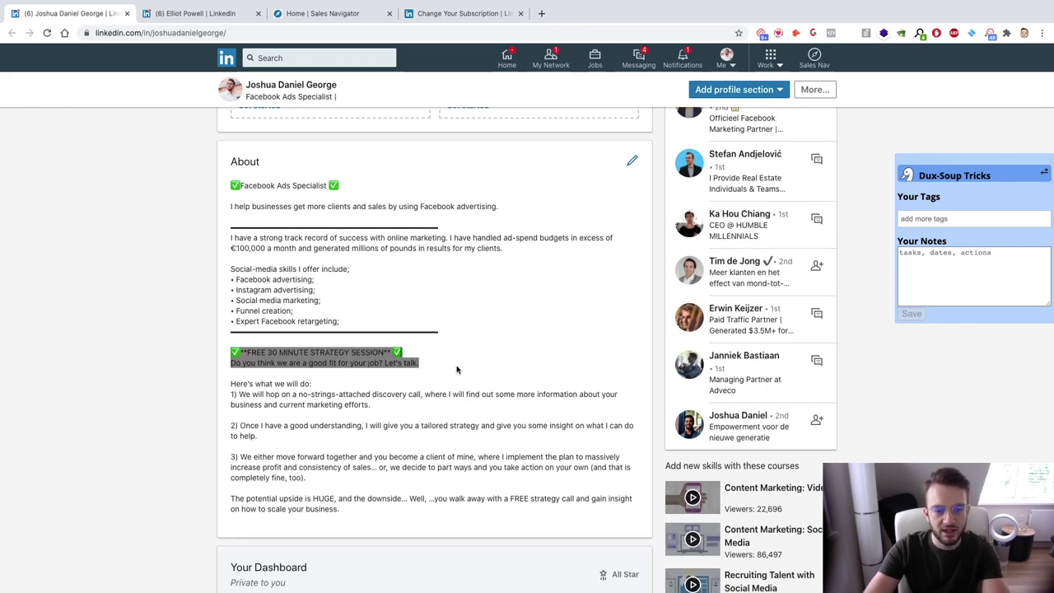
left_click(457, 354)
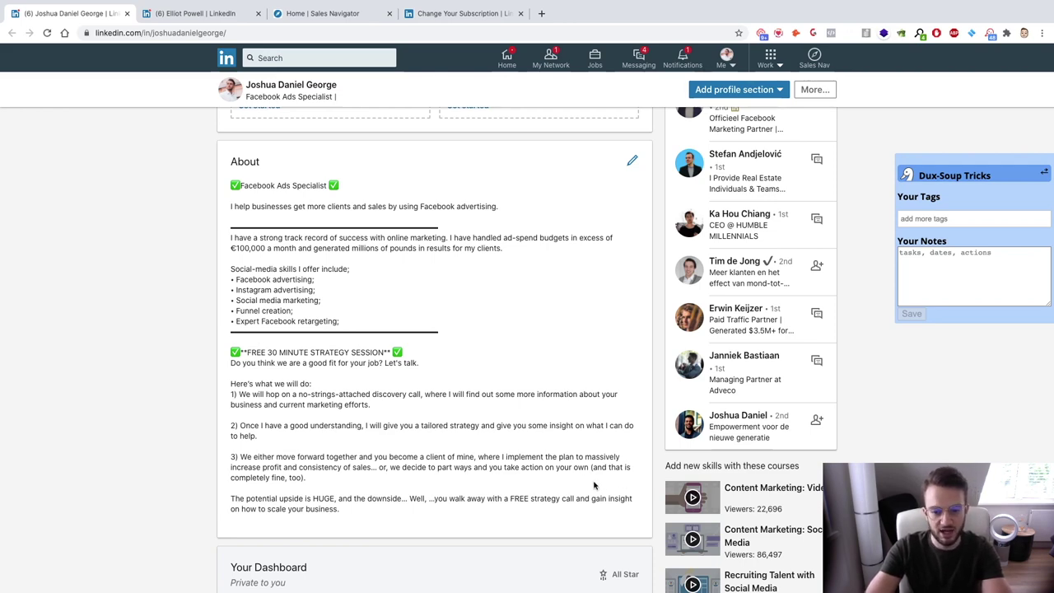
scroll(377, 504, "down", 2)
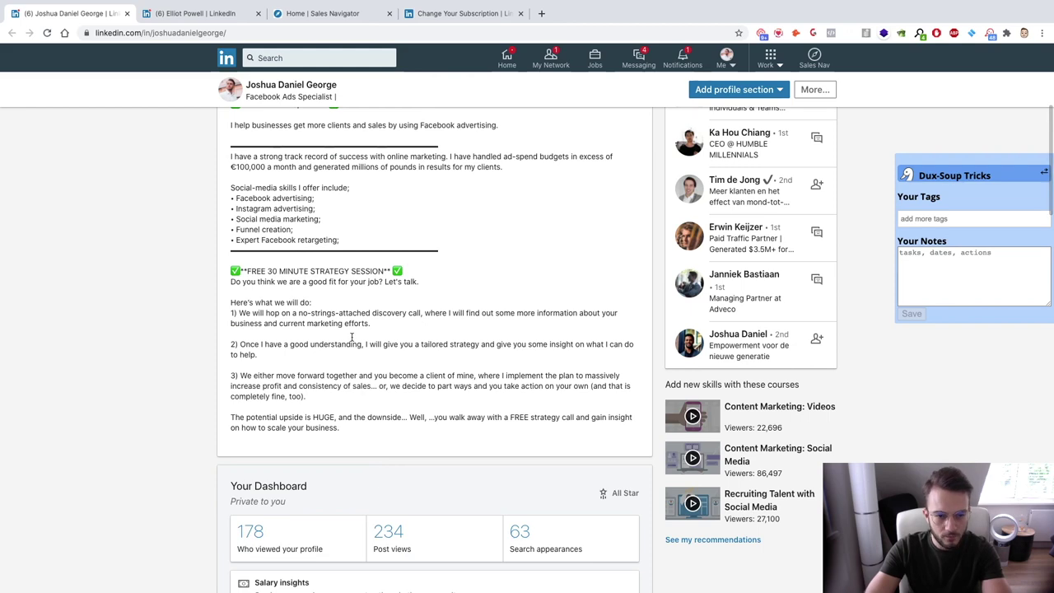
scroll(299, 251, "up", 1)
left_click_drag(230, 172, 370, 279)
left_click(370, 279)
Review the profile's dashboard, recent activity and the job descriptions in the Experience section
scroll(368, 278, "down", 1)
scroll(368, 277, "down", 7)
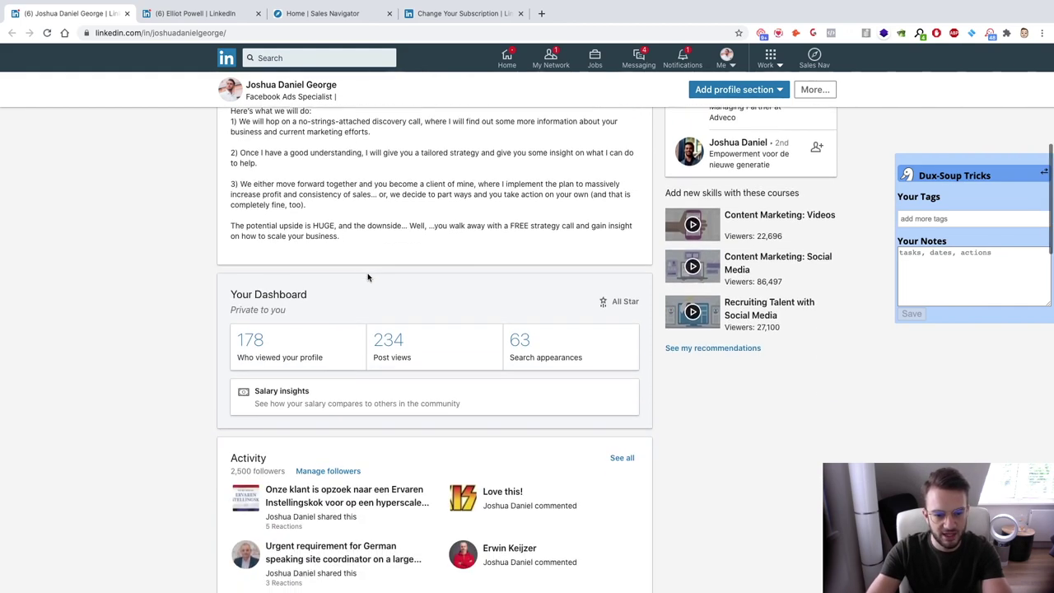
scroll(368, 277, "up", 1)
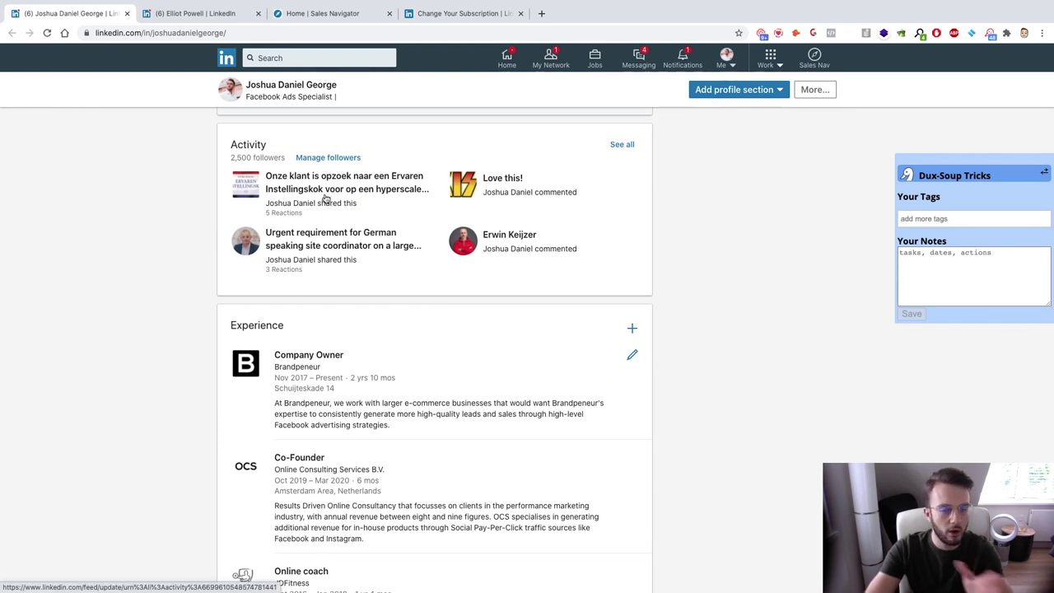
scroll(313, 196, "down", 2)
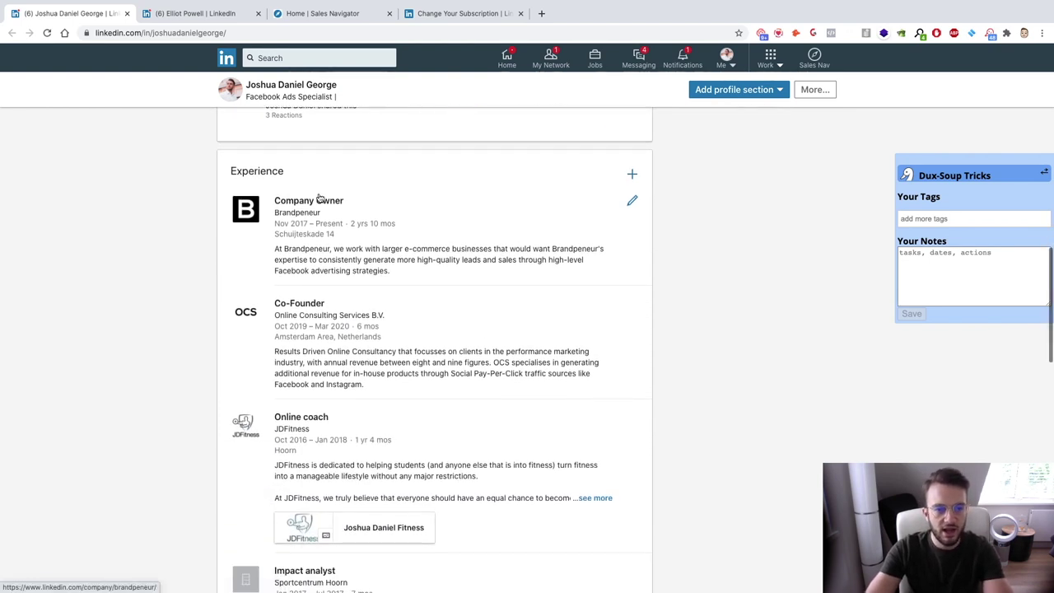
scroll(313, 197, "down", 2)
scroll(313, 197, "up", 3)
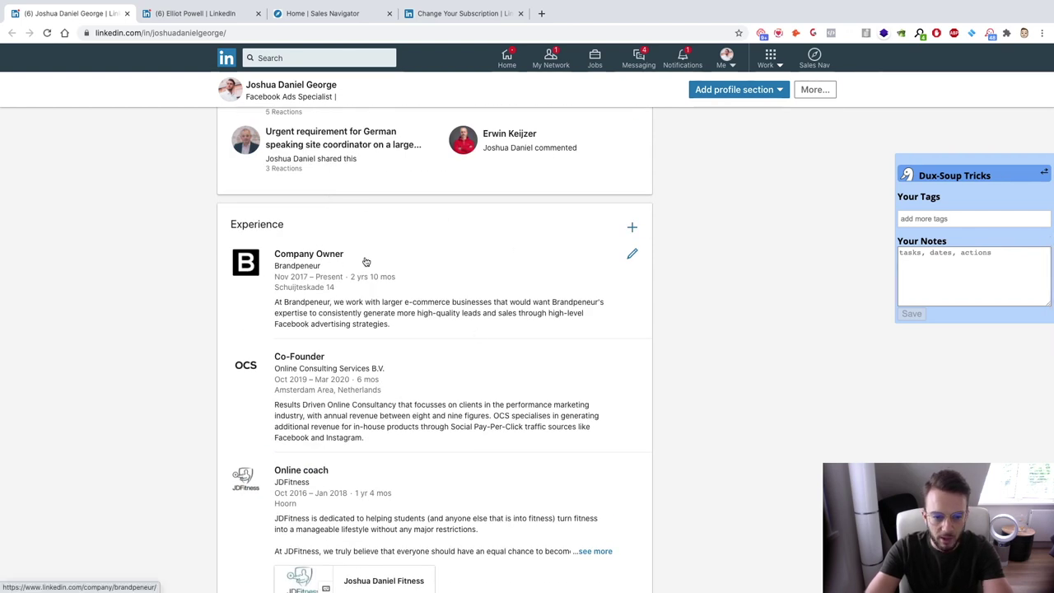
scroll(365, 262, "down", 1)
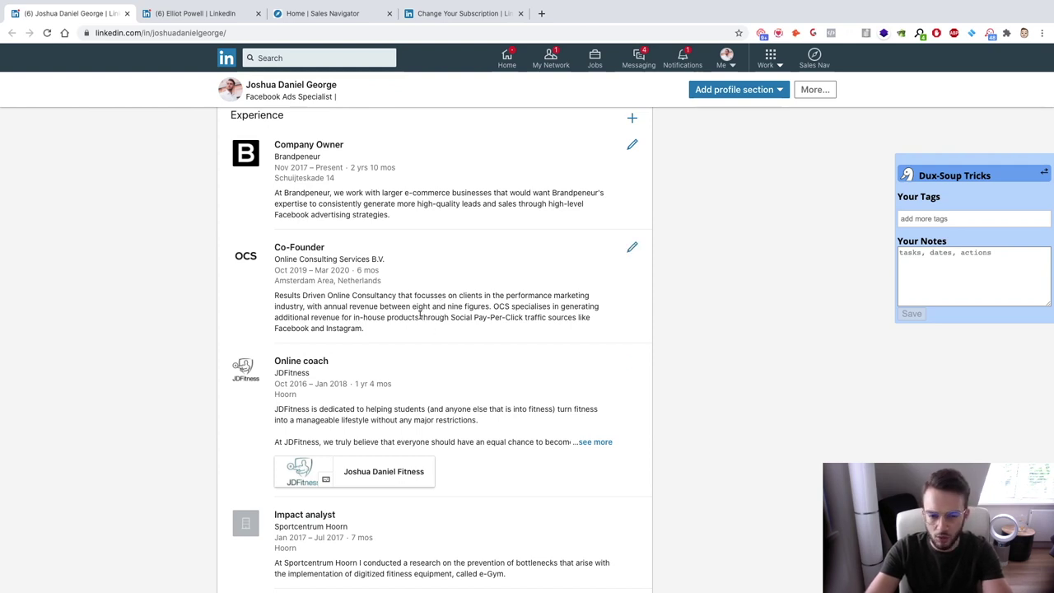
scroll(419, 314, "down", 1)
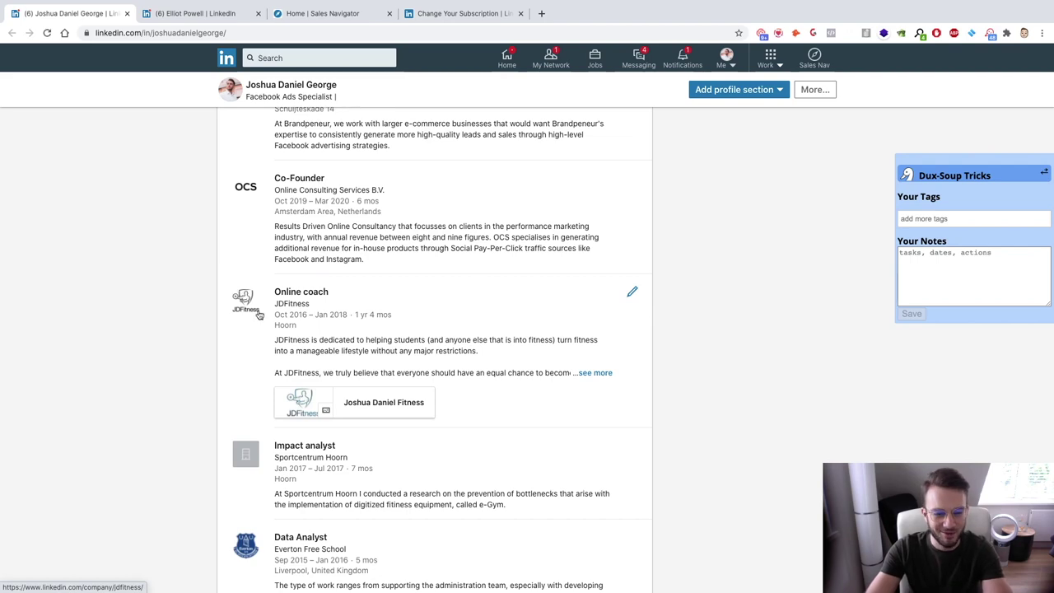
Expand the remaining entries of the Experience section and read through the older jobs
scroll(278, 315, "down", 5)
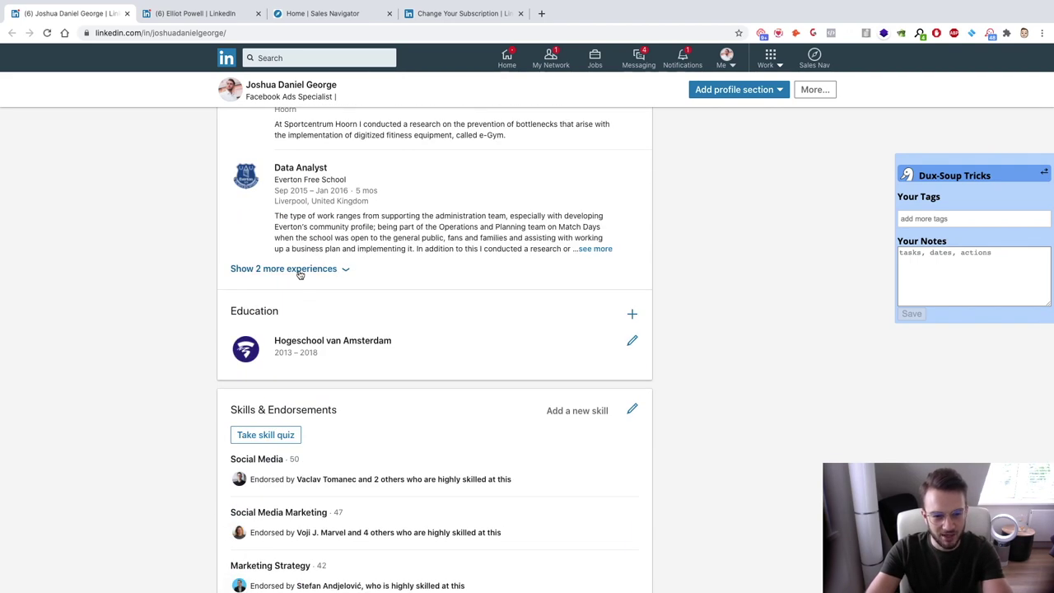
left_click(299, 270)
scroll(313, 217, "down", 2)
scroll(315, 210, "up", 1)
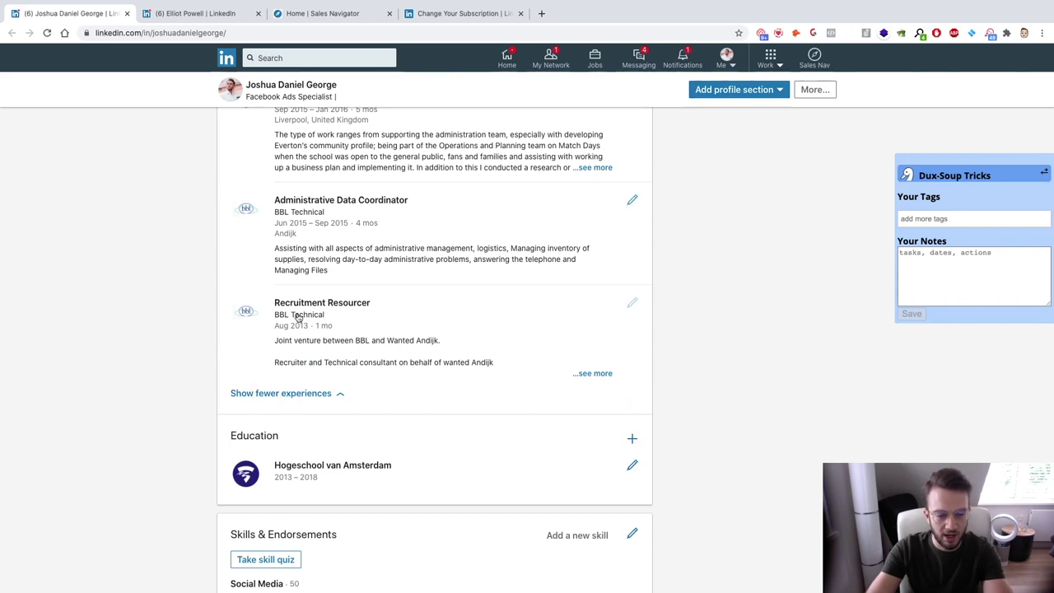
Review the profile's skills and endorsements, recommendations, accomplishments and interests
scroll(241, 328, "down", 3)
scroll(247, 332, "down", 5)
scroll(283, 283, "up", 2)
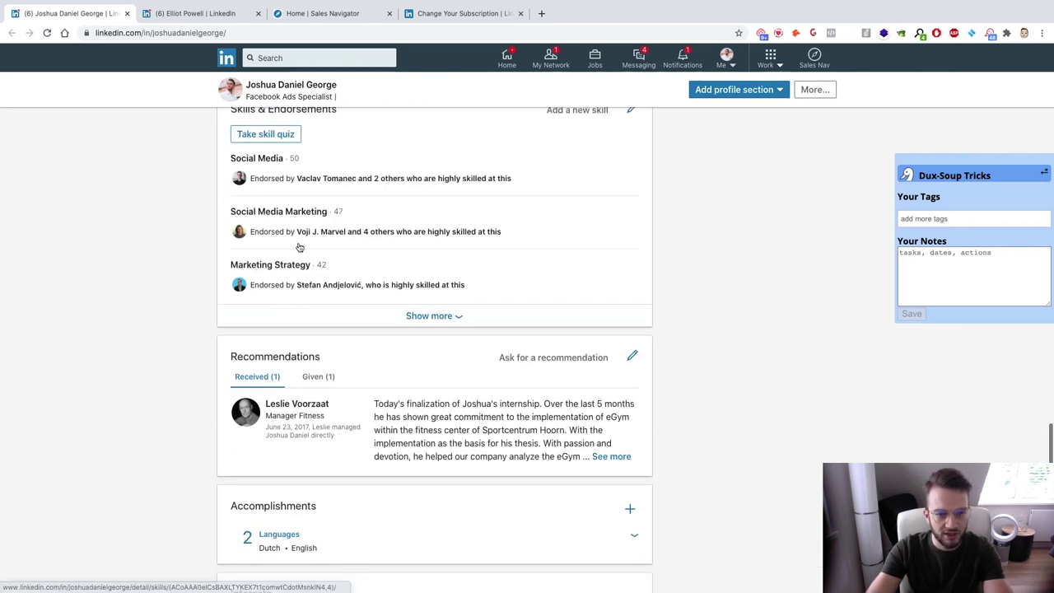
scroll(411, 181, "up", 1)
scroll(461, 289, "down", 4)
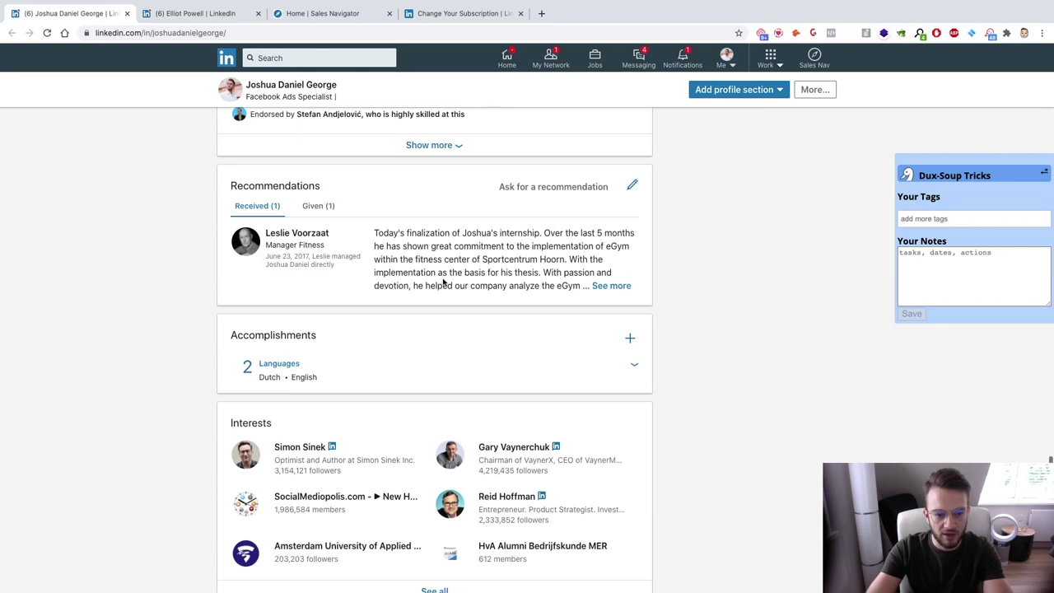
scroll(424, 253, "down", 1)
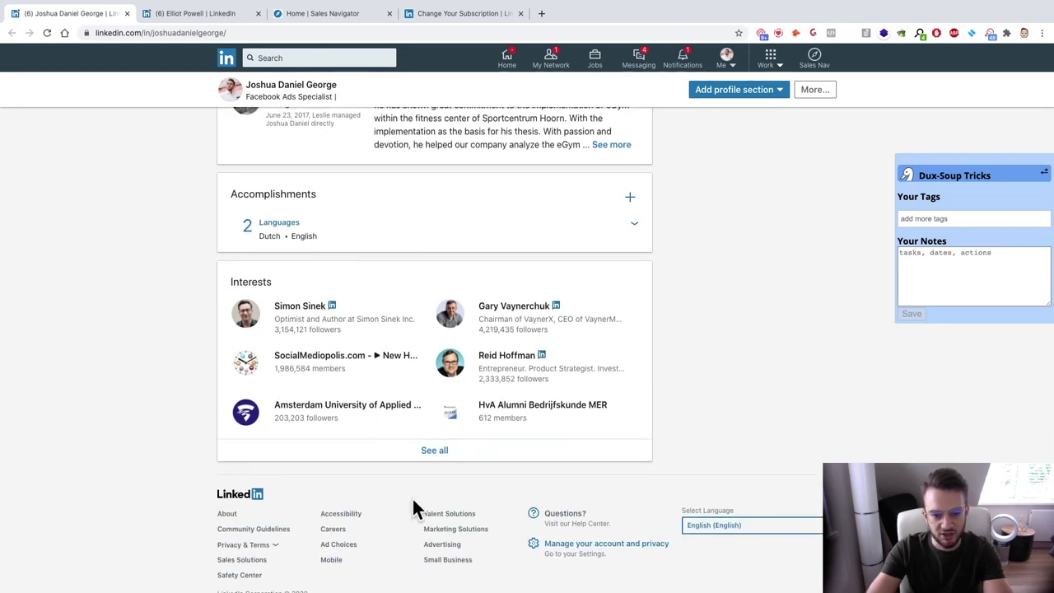
scroll(413, 504, "up", 1)
Compare the profile headline and About section with the description of the Company Owner position at Brandpeneur
scroll(414, 498, "up", 20)
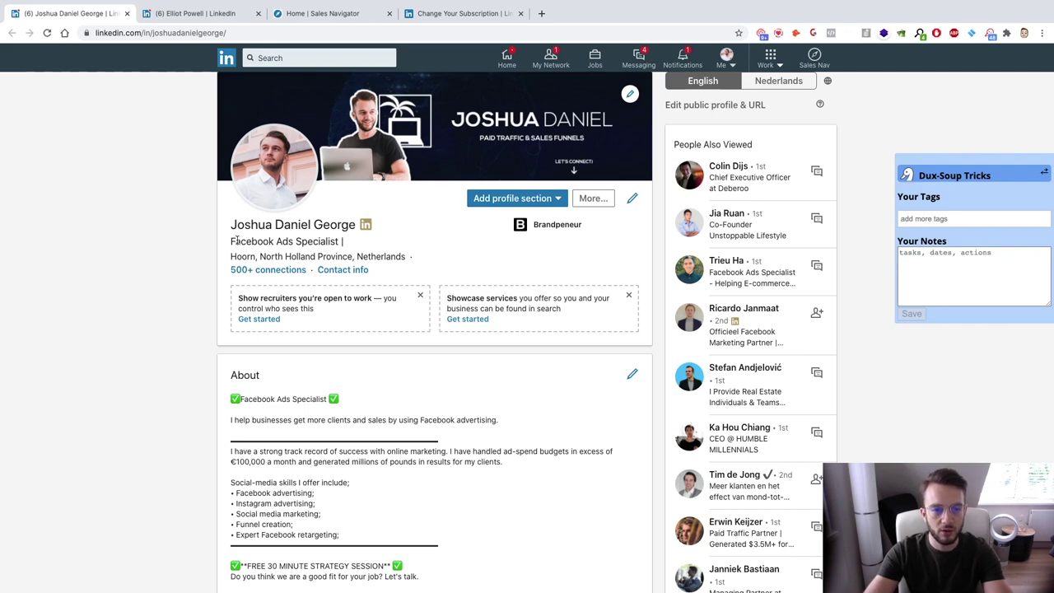
left_click_drag(233, 240, 362, 247)
left_click(362, 245)
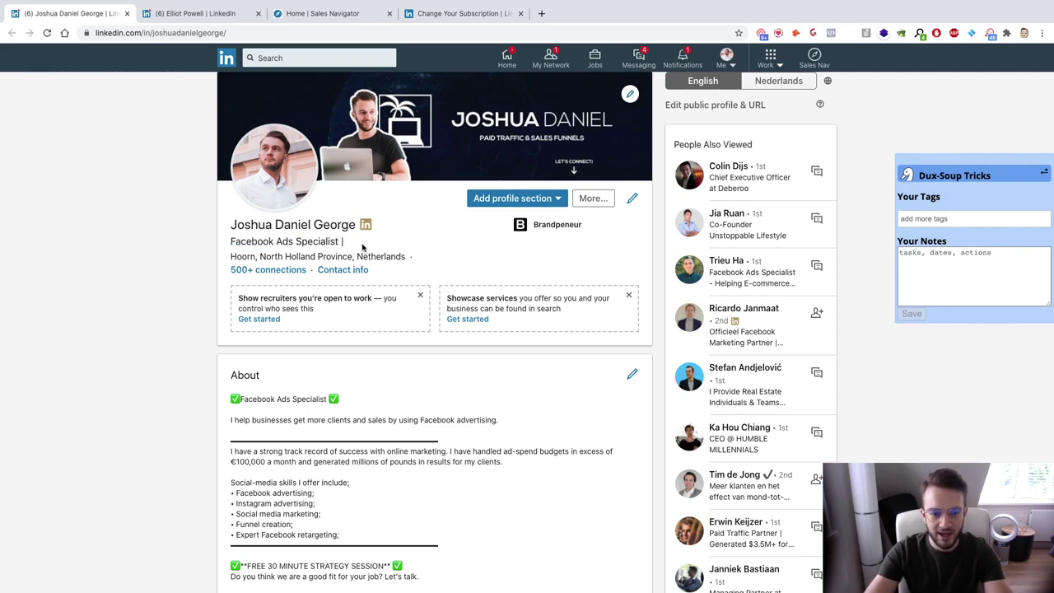
scroll(360, 244, "down", 4)
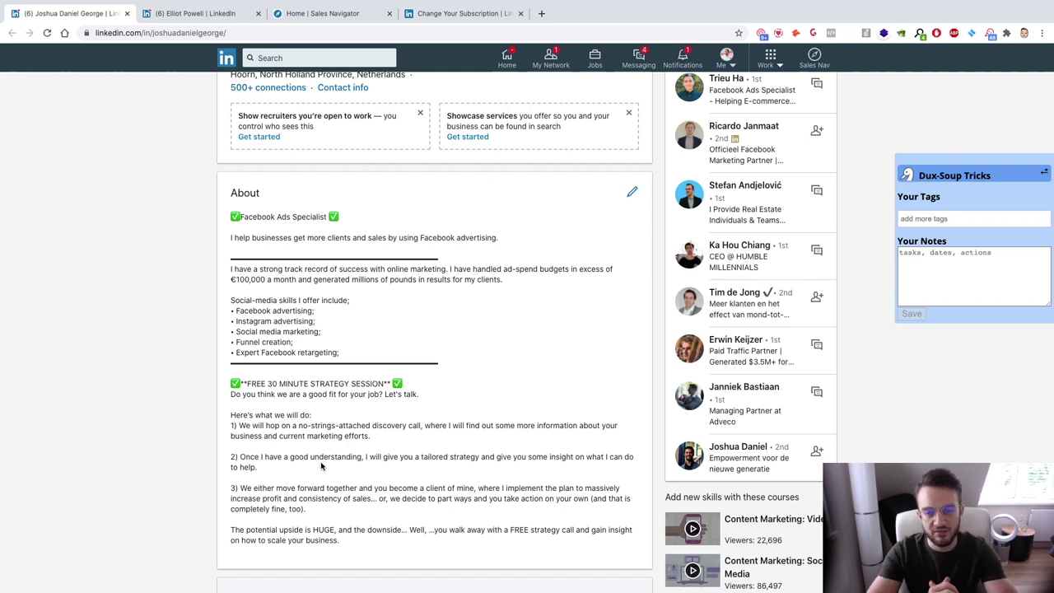
scroll(321, 466, "down", 6)
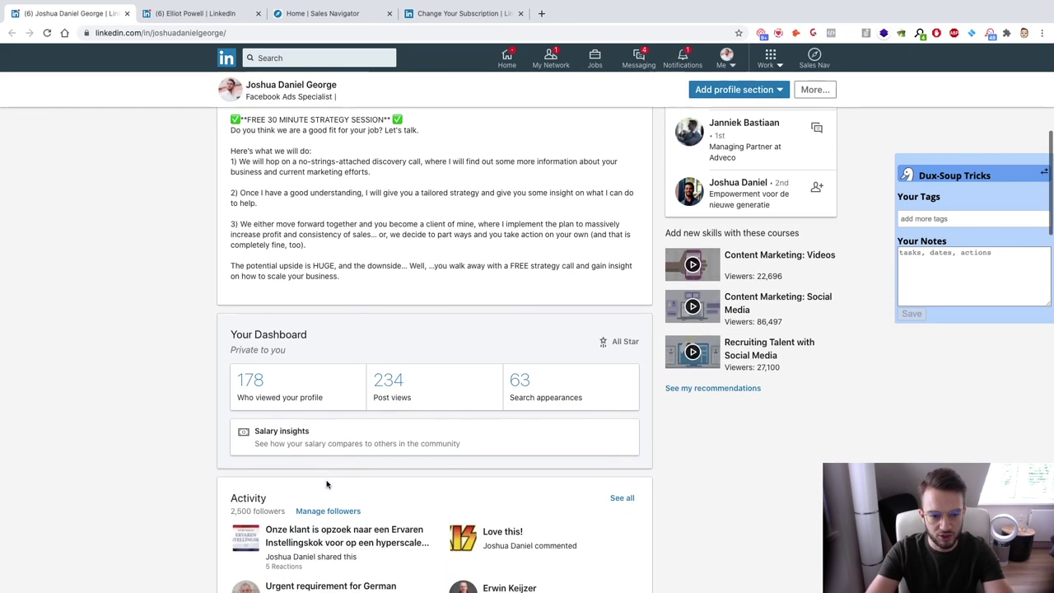
scroll(387, 424, "down", 4)
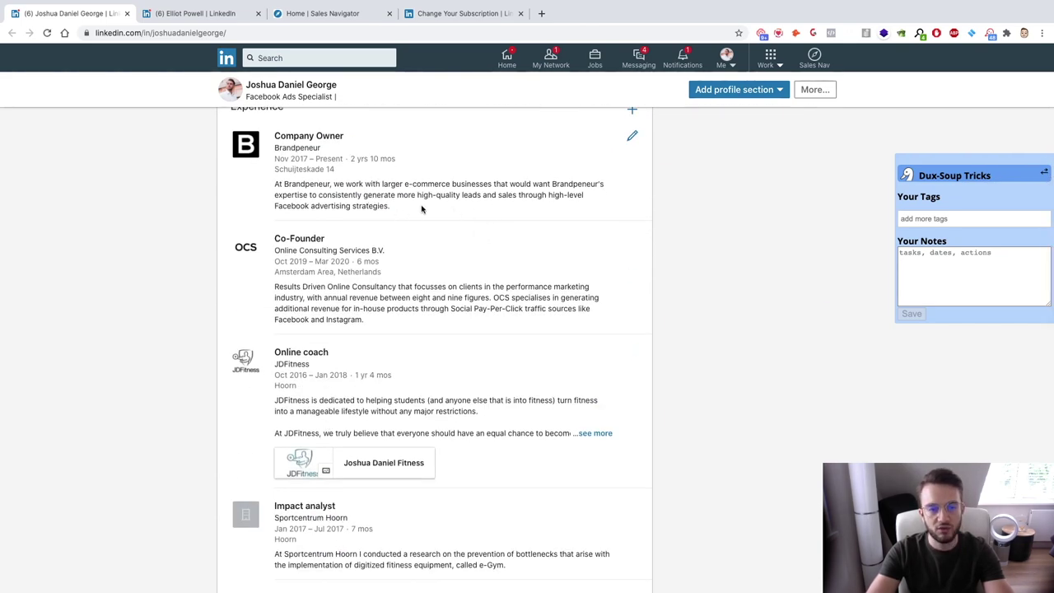
left_click_drag(421, 210, 345, 154)
left_click(344, 153)
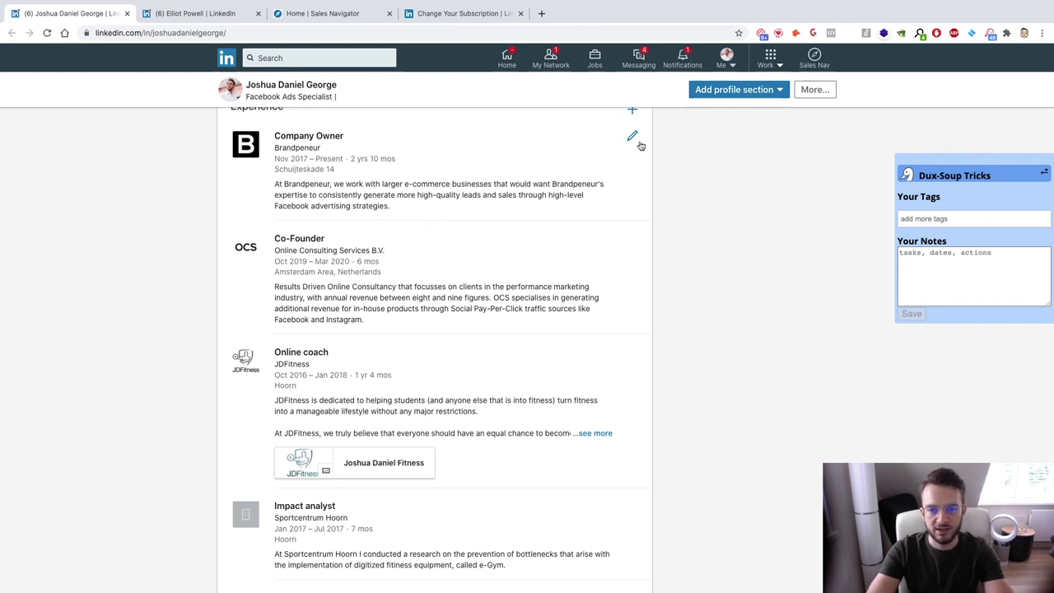
In the Brandpeneur position's description, replace "high-quality leads and sales" with "sales and a higher ROAS" and save the entry
left_click(633, 138)
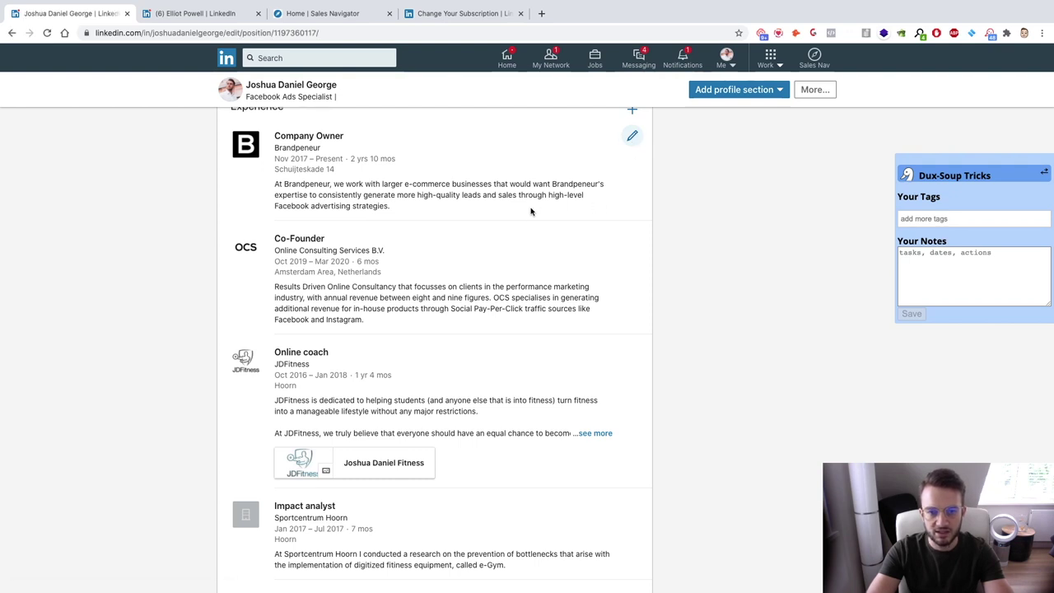
scroll(519, 222, "down", 3)
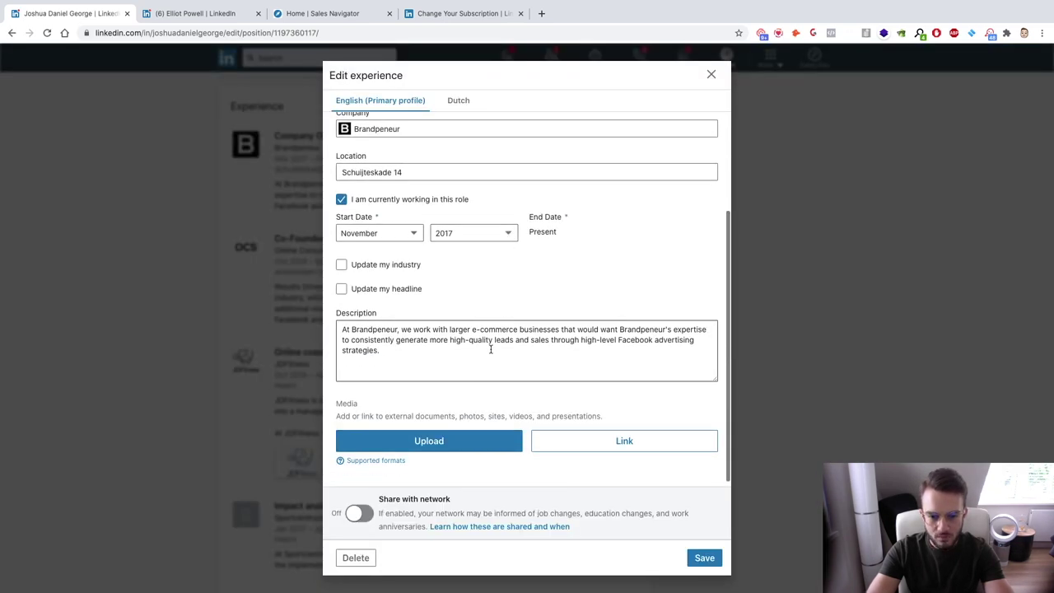
left_click_drag(494, 340, 516, 341)
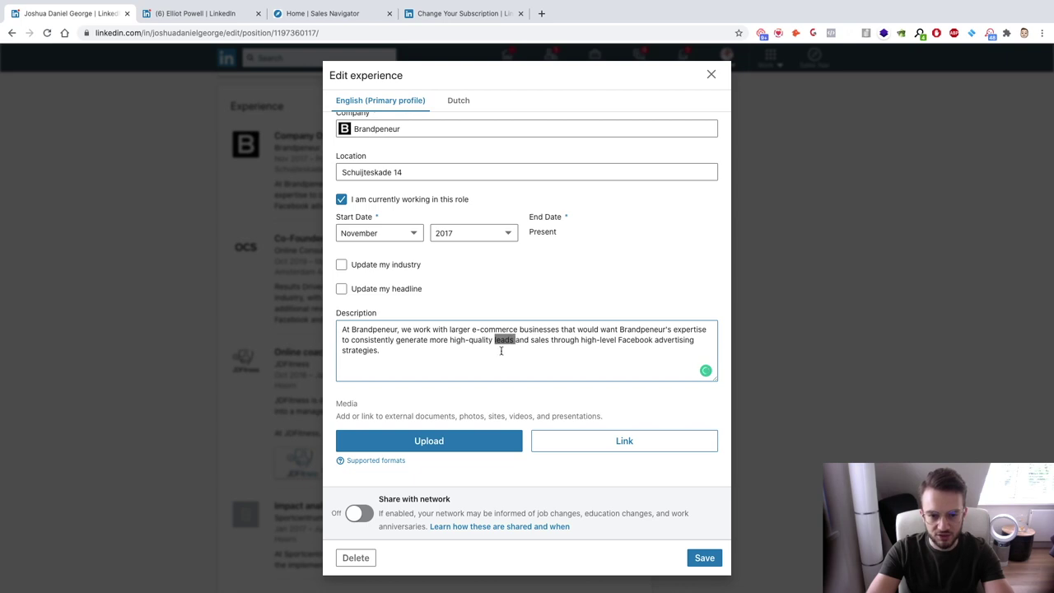
left_click(502, 341)
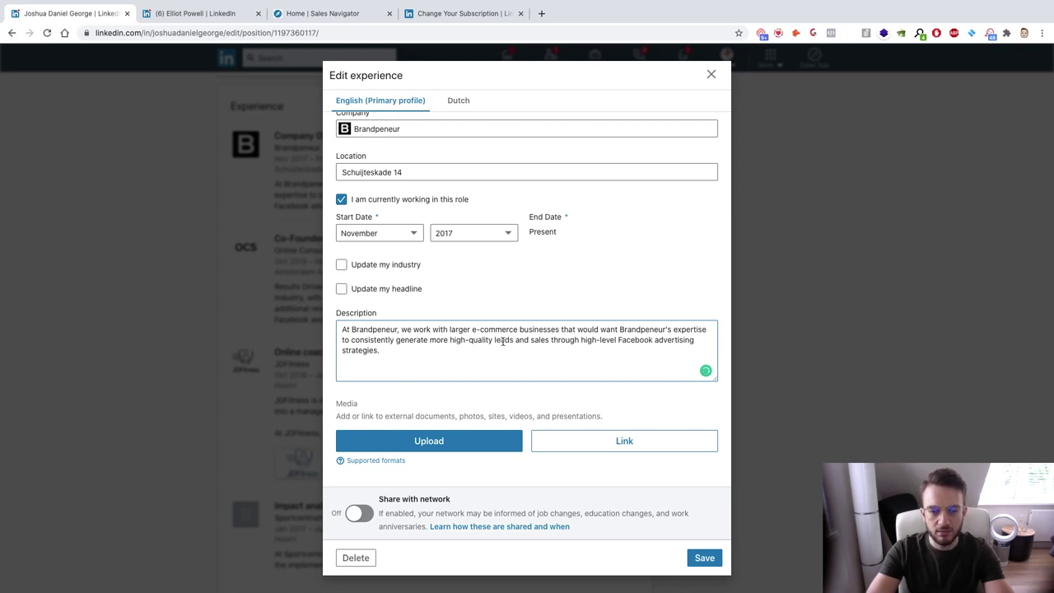
left_click_drag(451, 340, 531, 340)
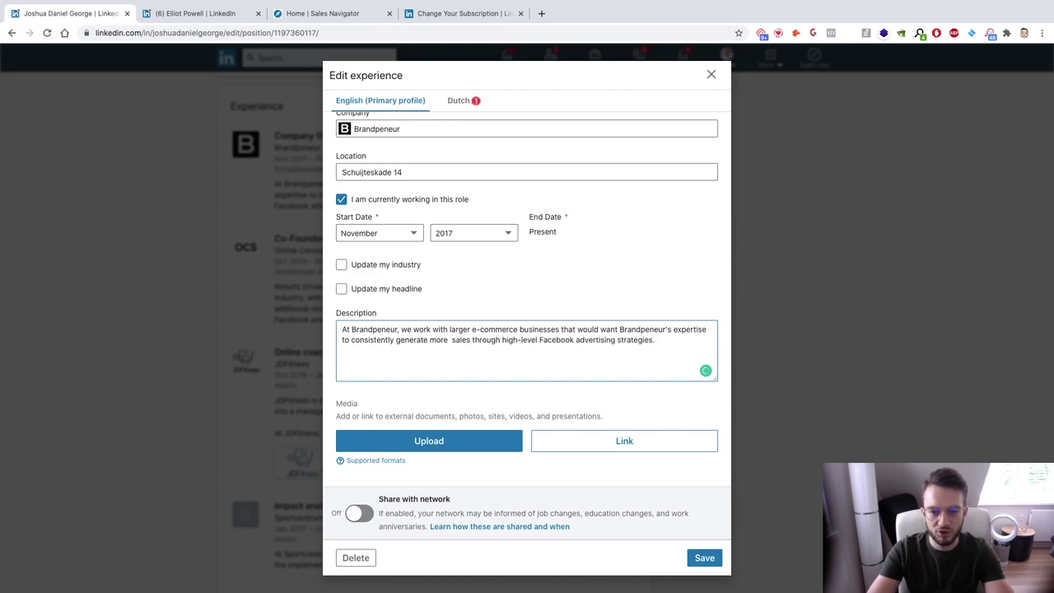
key("BackSpace")
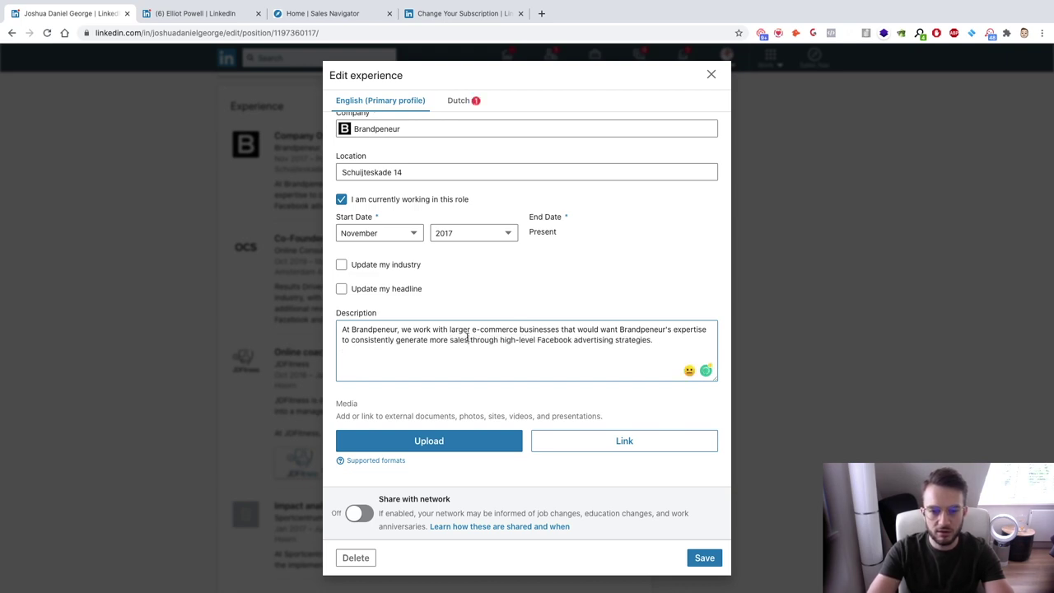
type("and a hi")
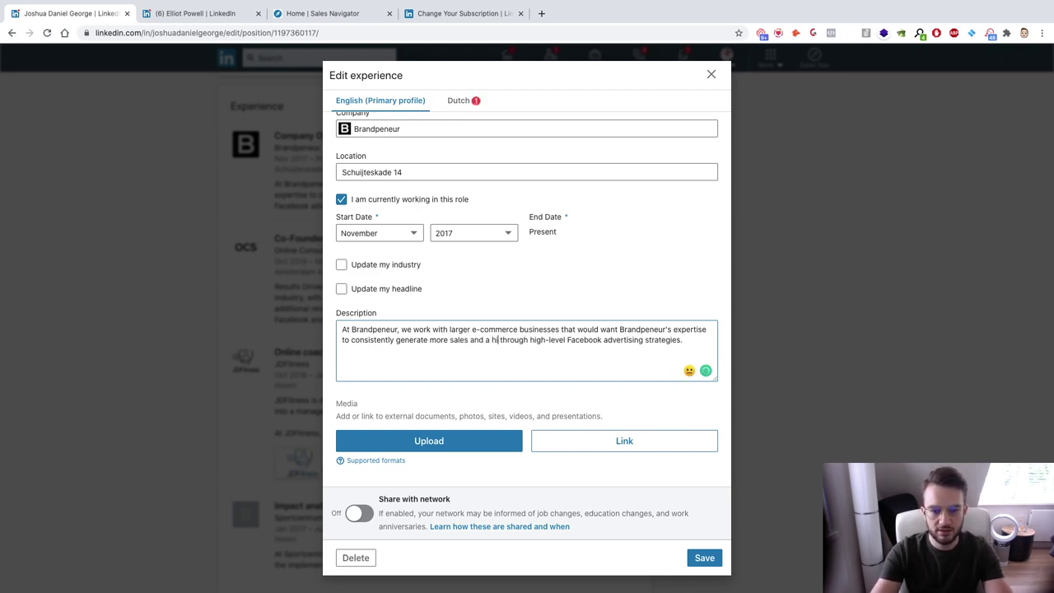
type("gher ROAS")
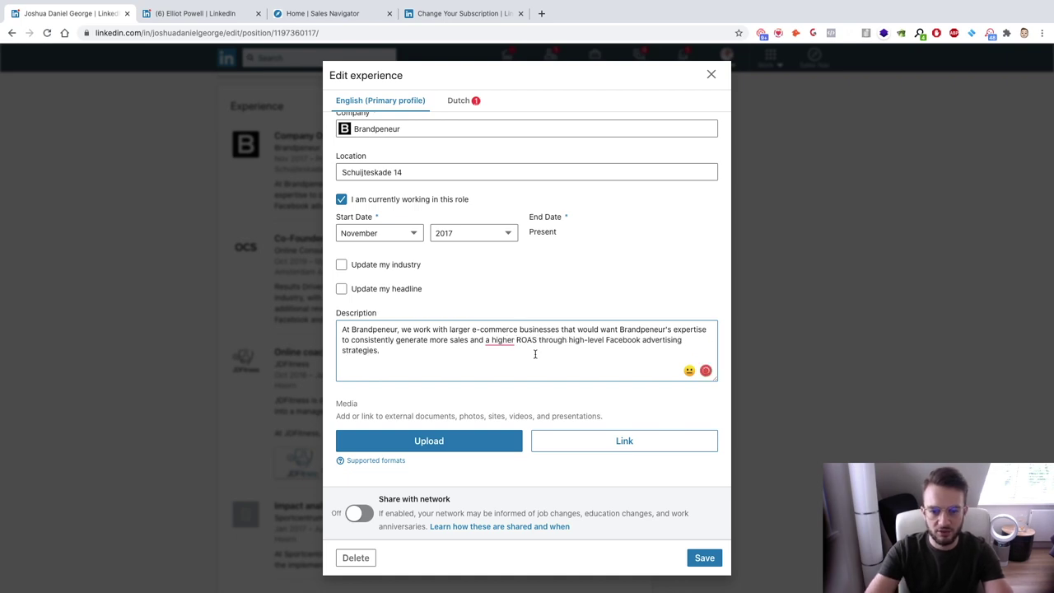
left_click(705, 559)
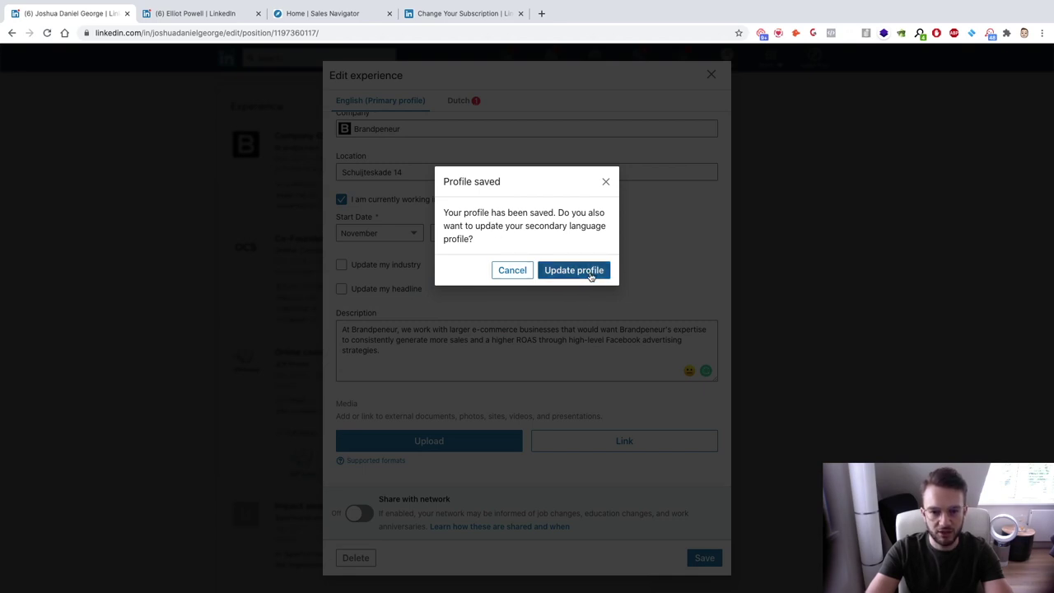
Save the Dutch version of the Brandpeneur position with its existing description and close the experience editor
left_click(590, 276)
left_click(452, 360)
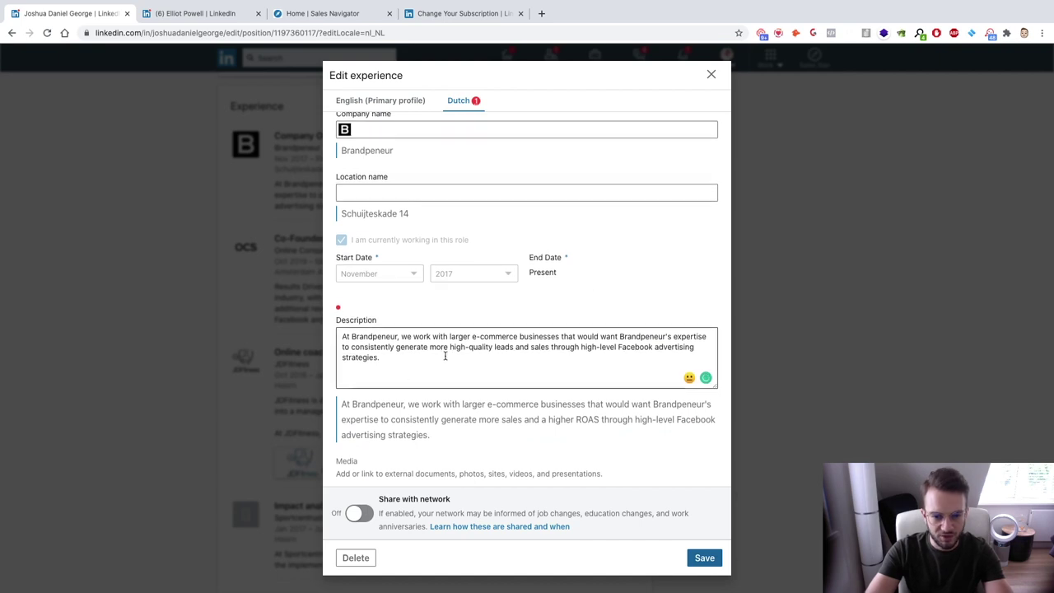
scroll(514, 354, "down", 1)
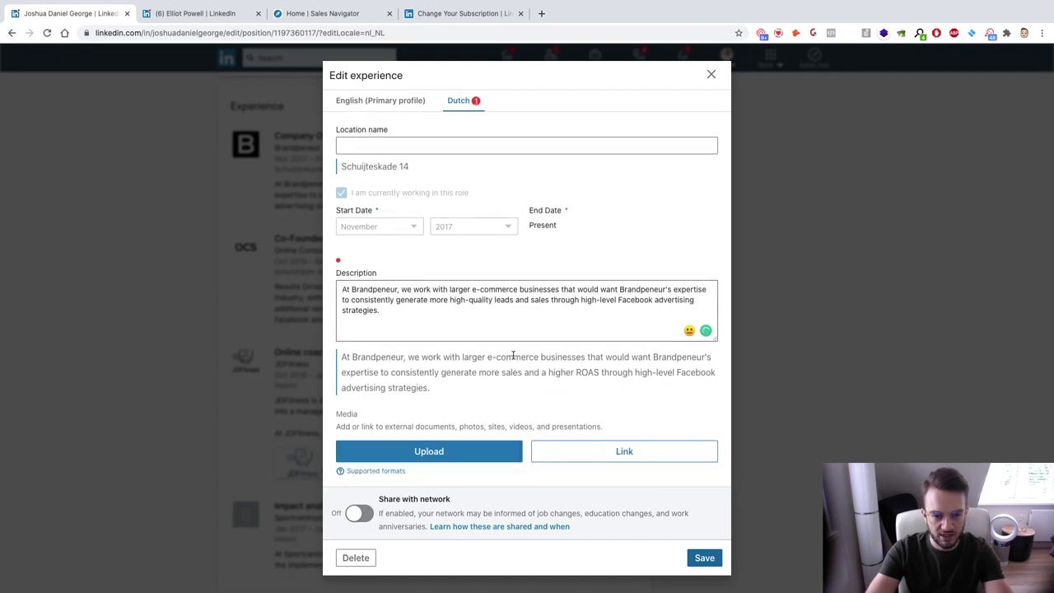
left_click(704, 560)
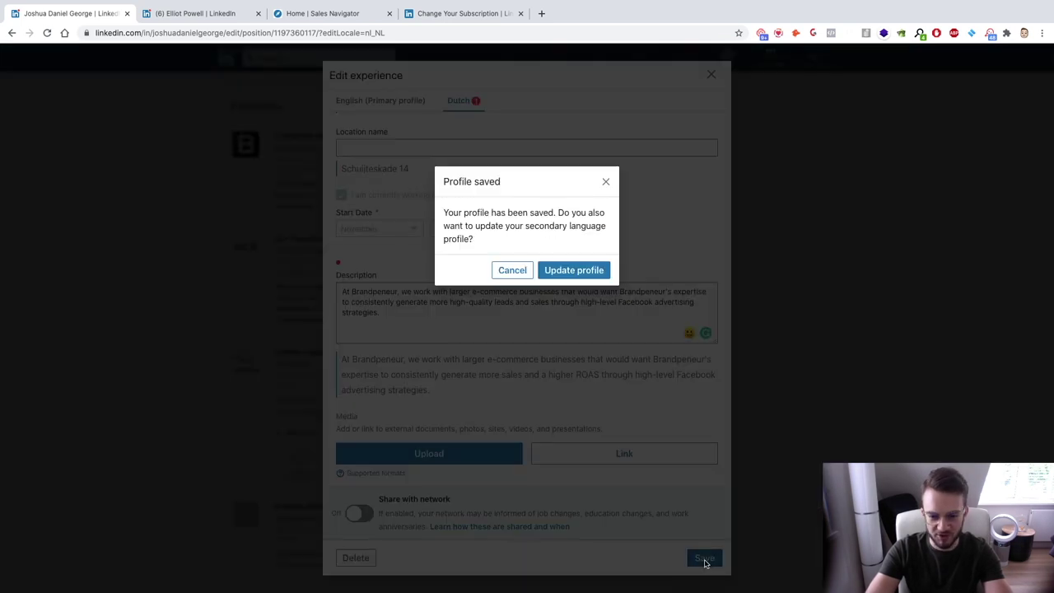
left_click(565, 272)
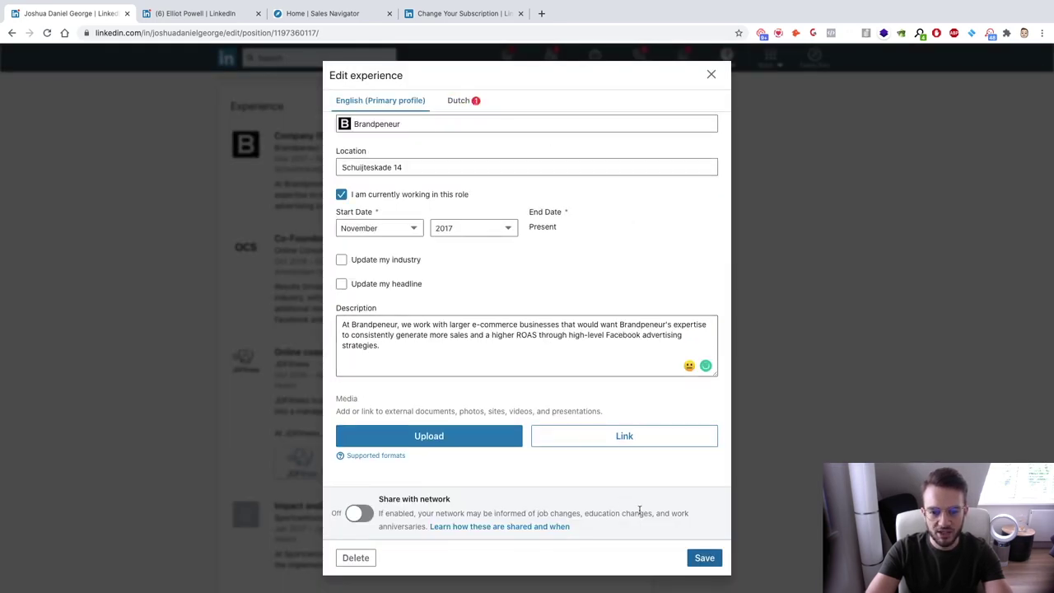
left_click(459, 102)
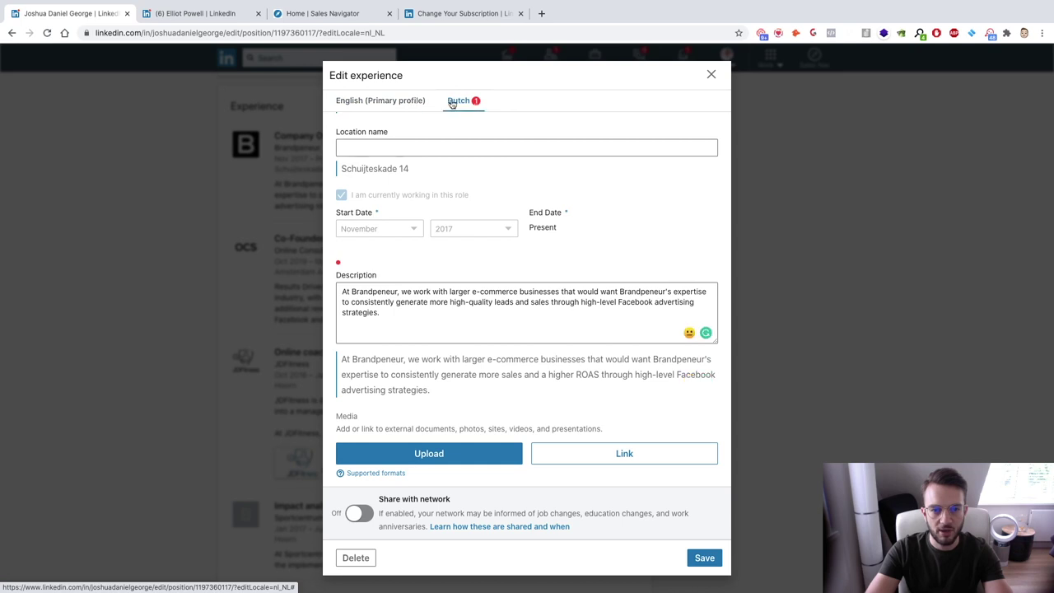
left_click(704, 557)
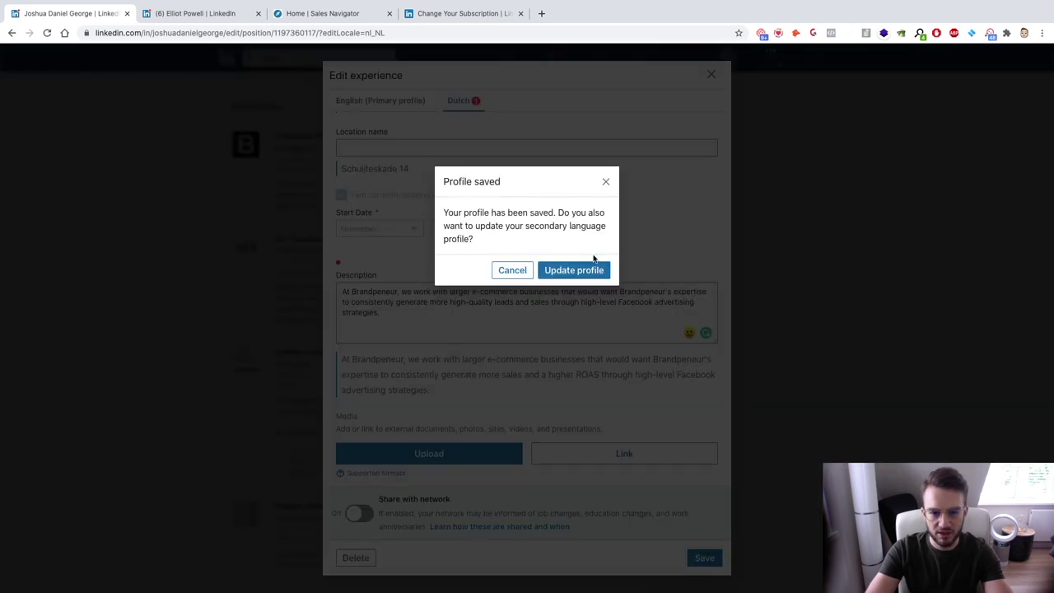
left_click(563, 274)
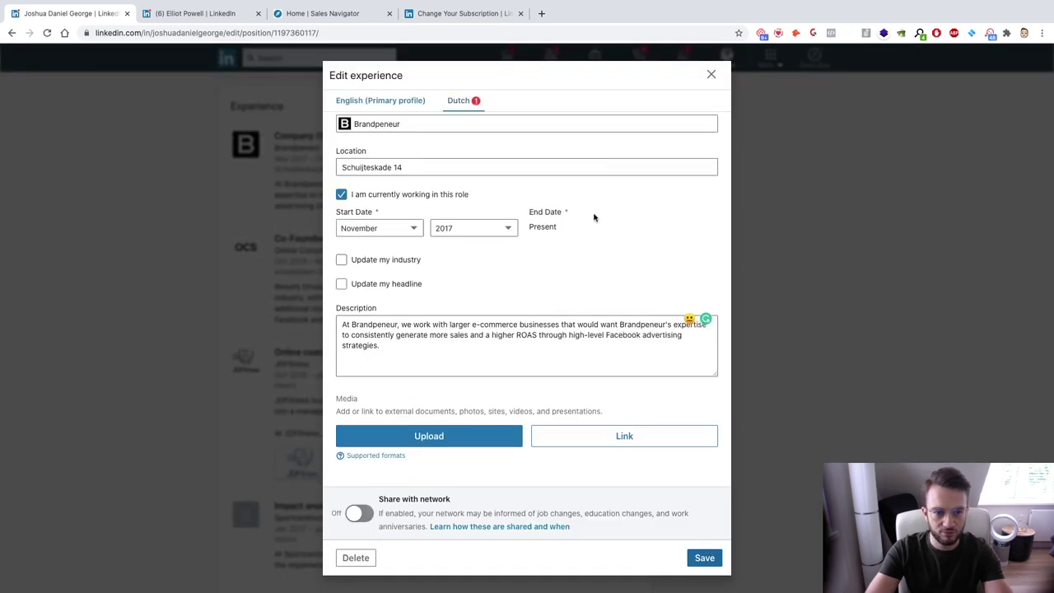
left_click(711, 75)
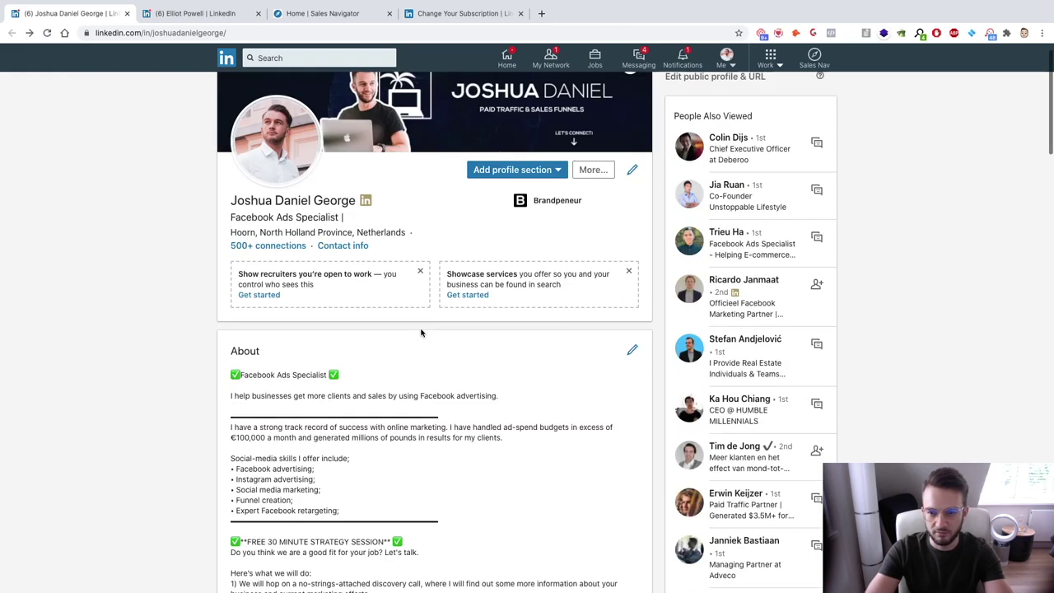
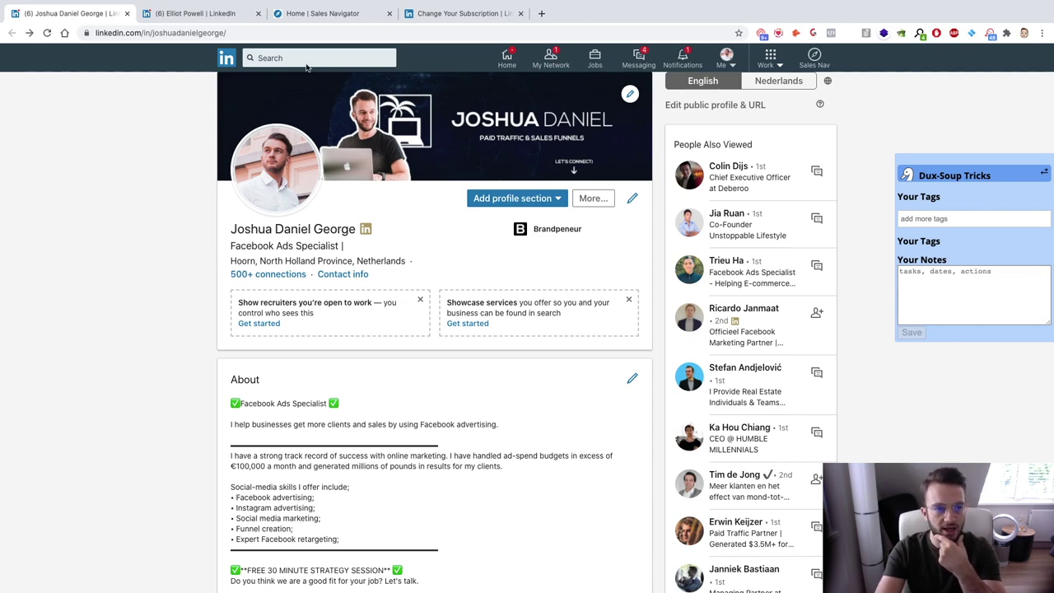
left_click(224, 13)
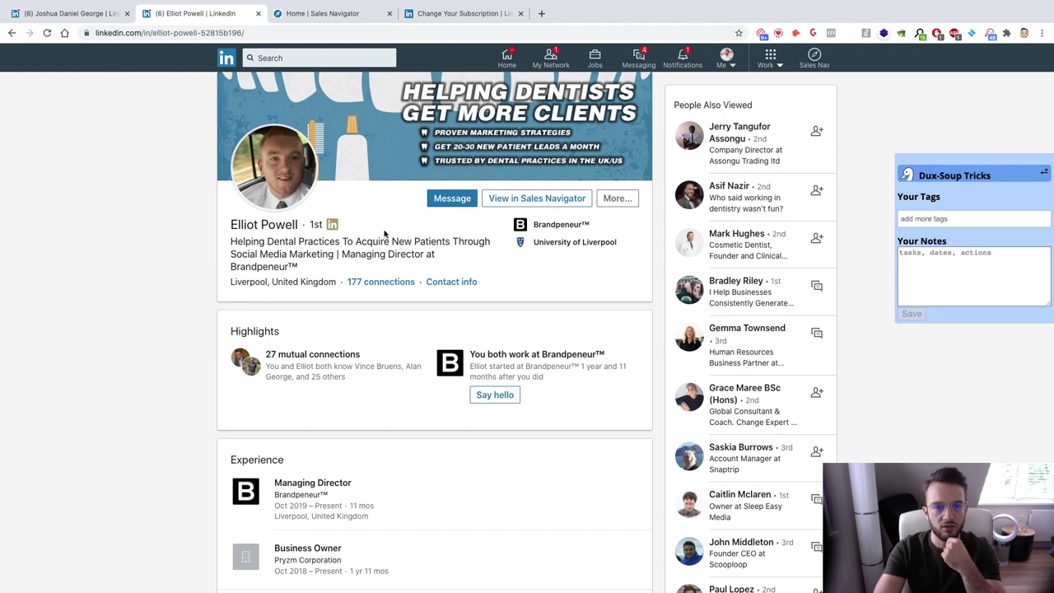
triple_click(315, 260)
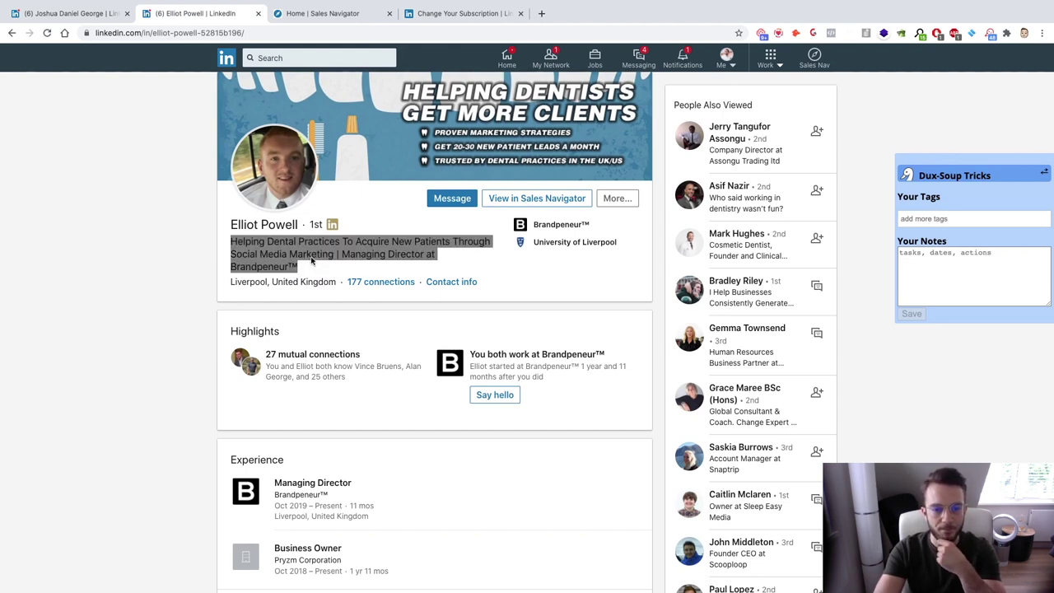
scroll(313, 260, "down", 3)
scroll(311, 260, "up", 3)
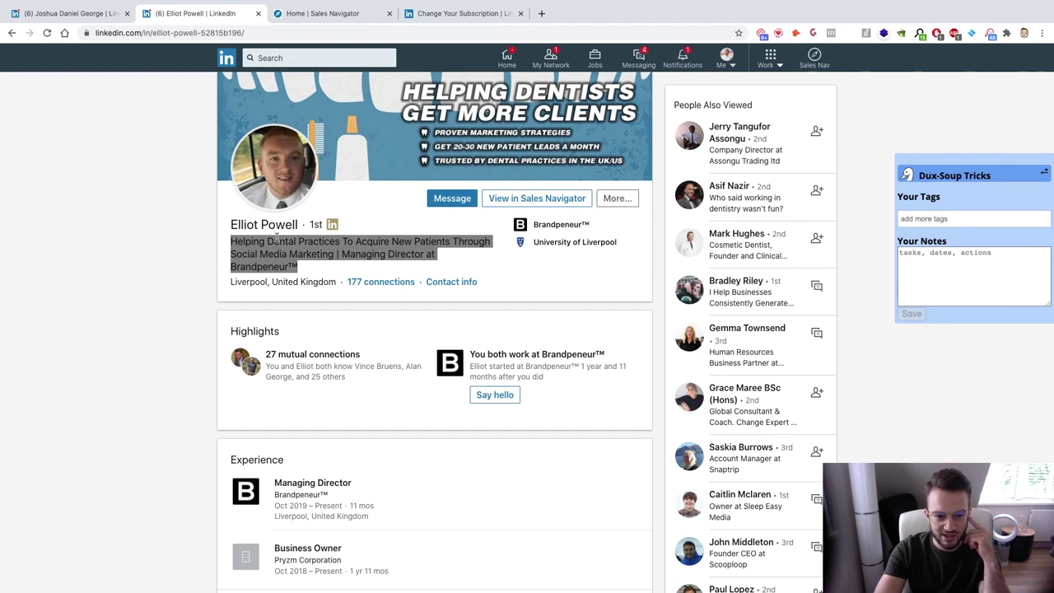
scroll(277, 238, "down", 2)
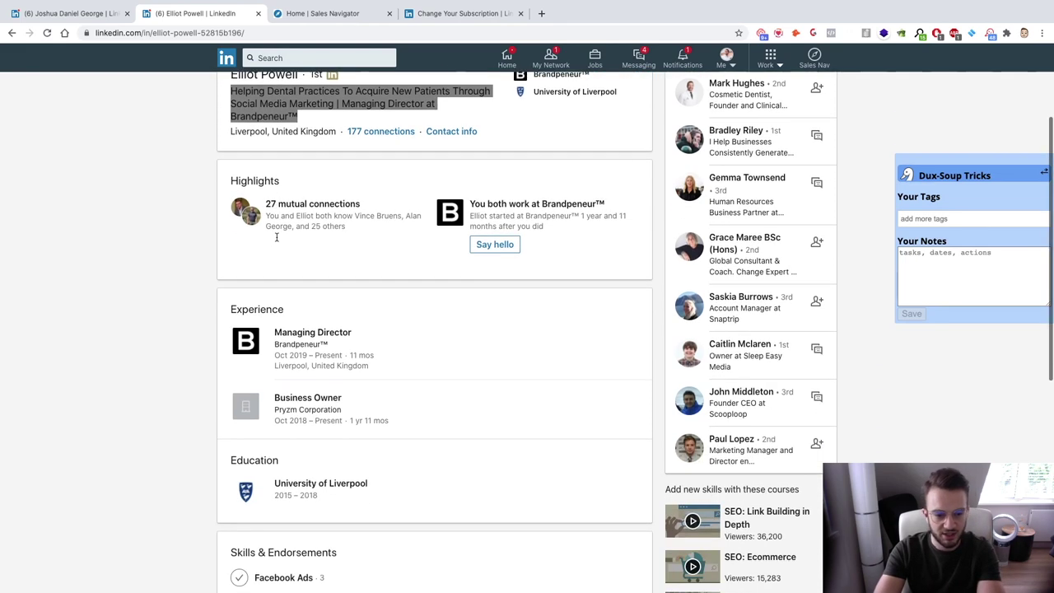
scroll(276, 237, "down", 4)
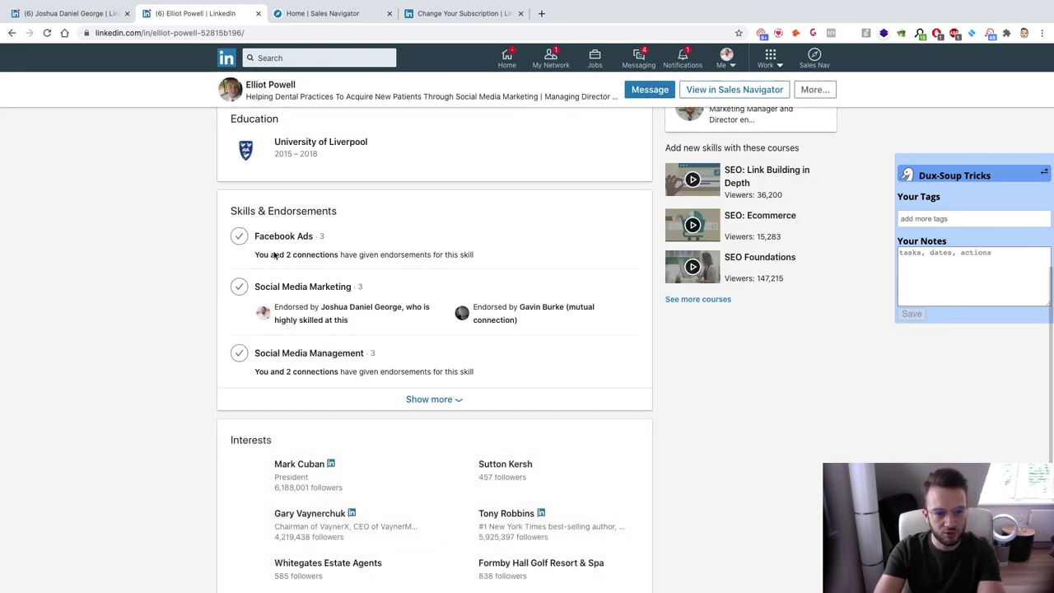
scroll(273, 259, "up", 6)
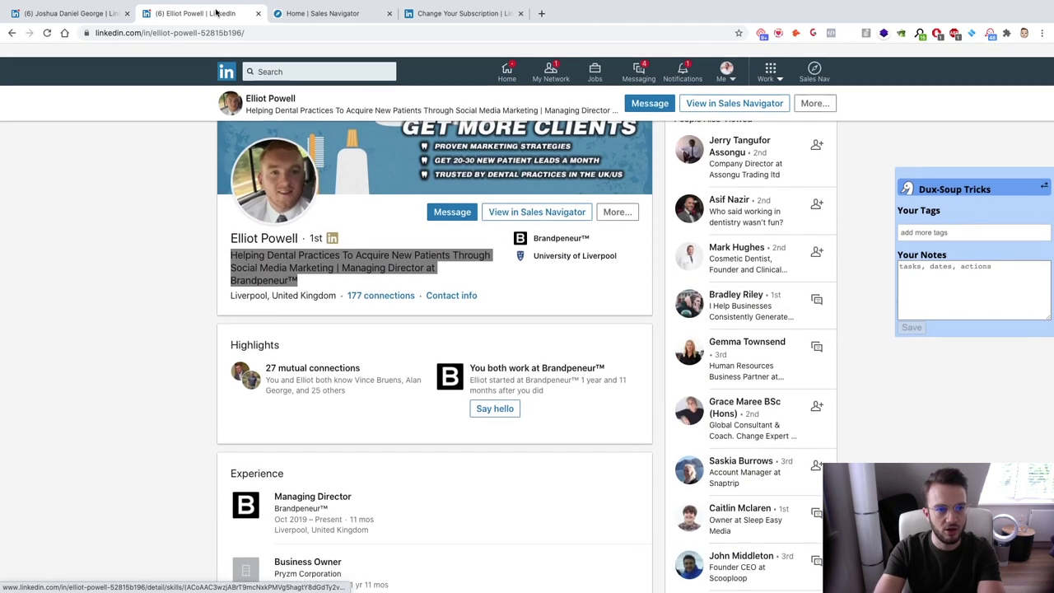
left_click(82, 18)
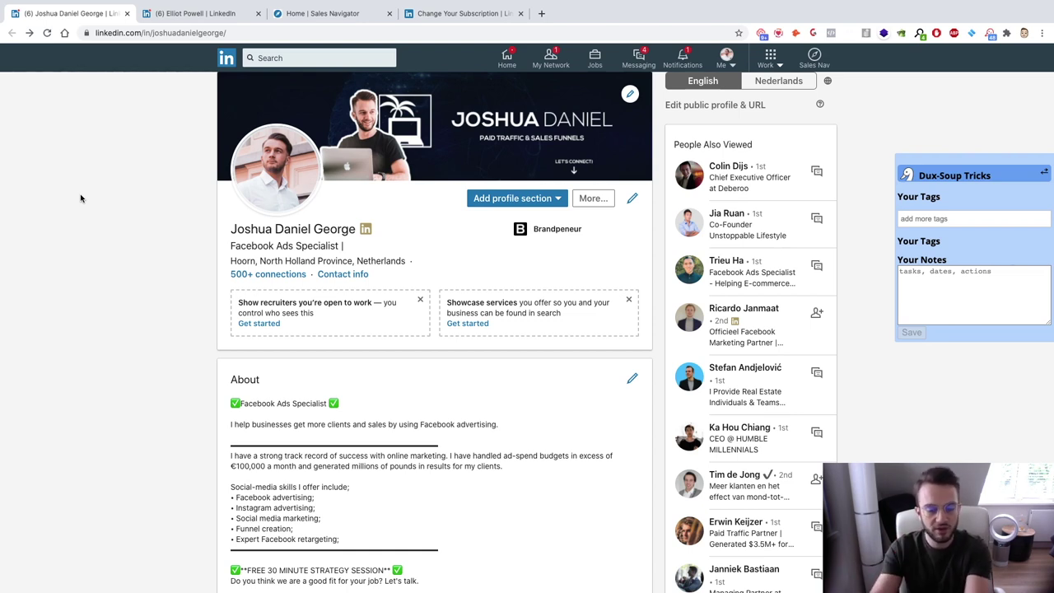
Examine the Managing Director's headline, "Helping Dental Practices To Acquire New Patients Through Social Media Marketing", as a niche example
left_click(155, 11)
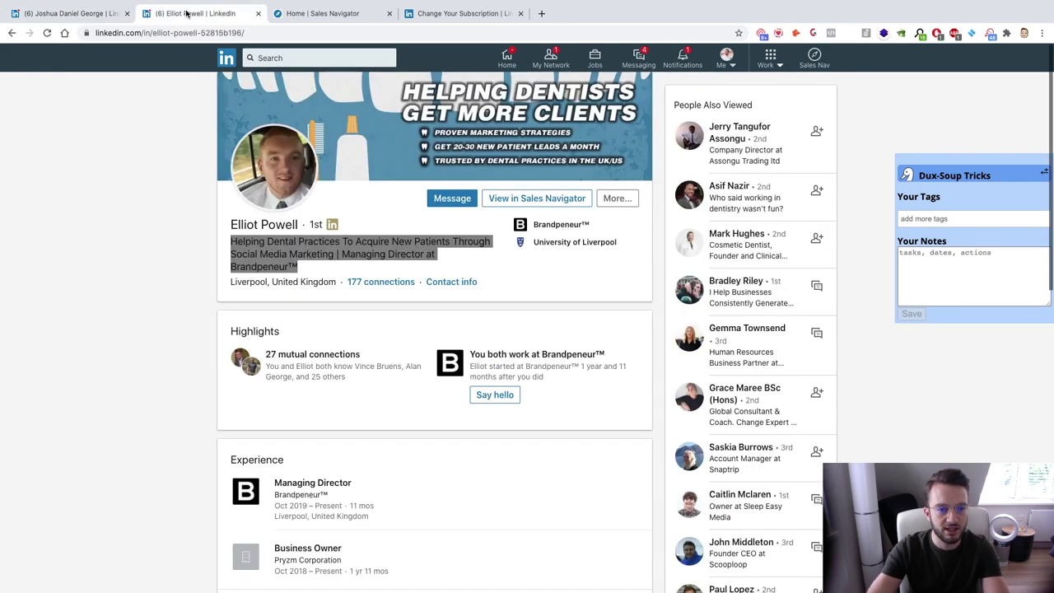
left_click(318, 272)
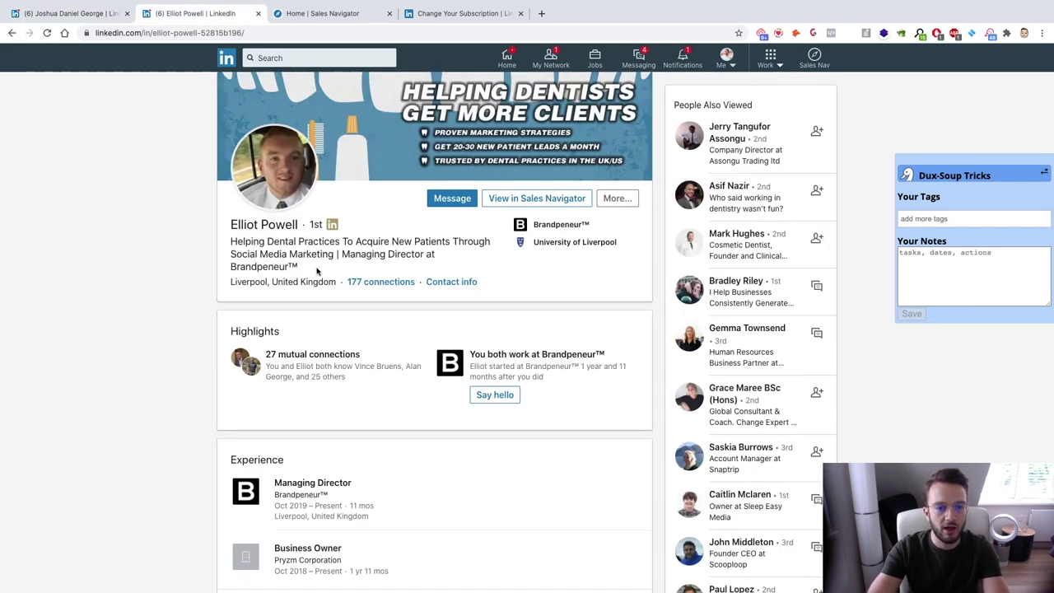
left_click_drag(225, 253, 232, 245)
left_click(233, 244)
left_click(298, 265, "shift")
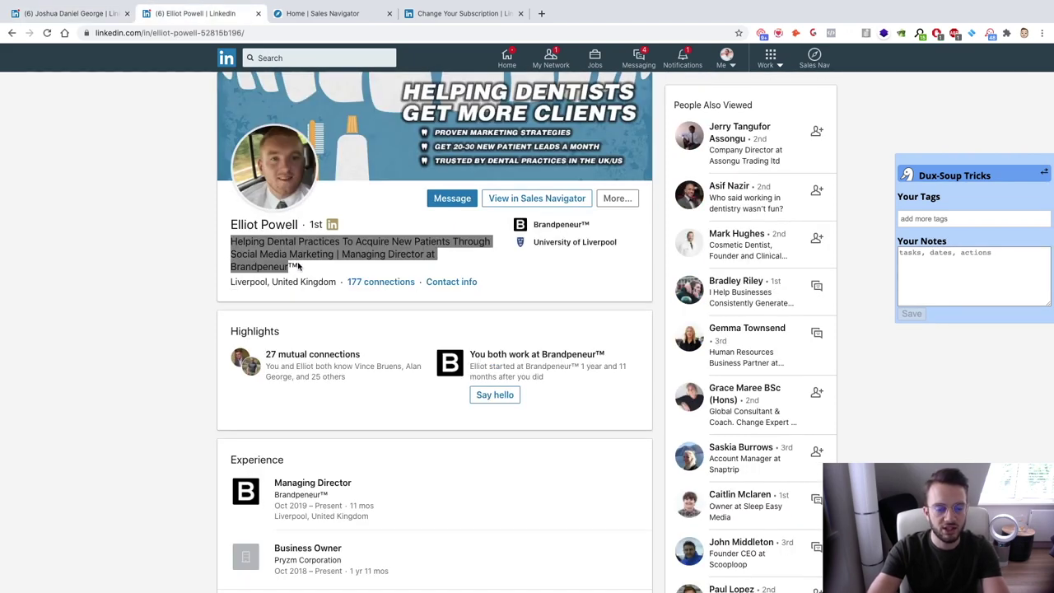
left_click(299, 265)
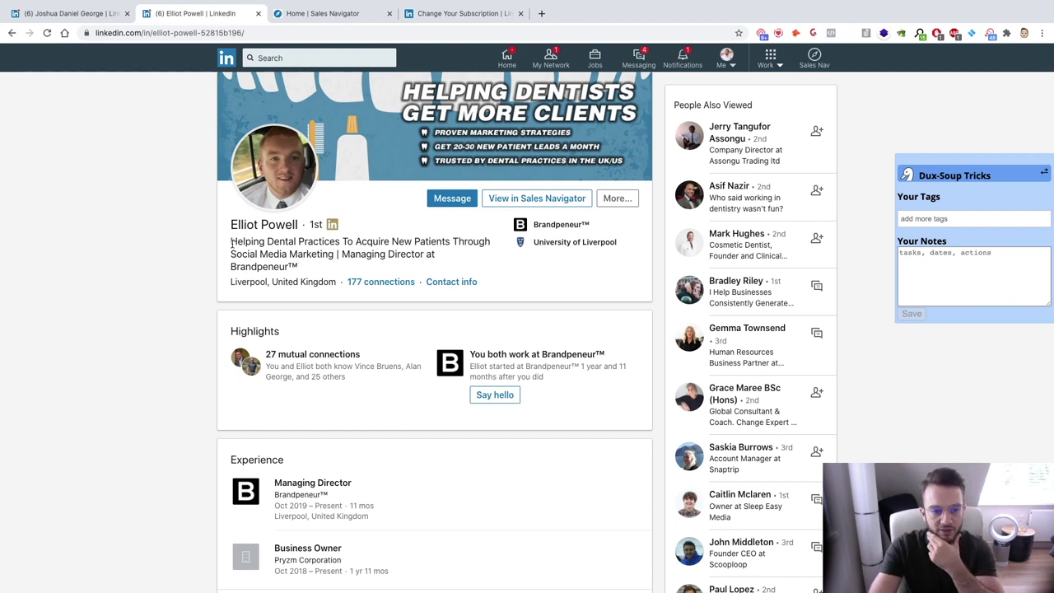
left_click_drag(234, 244, 309, 268)
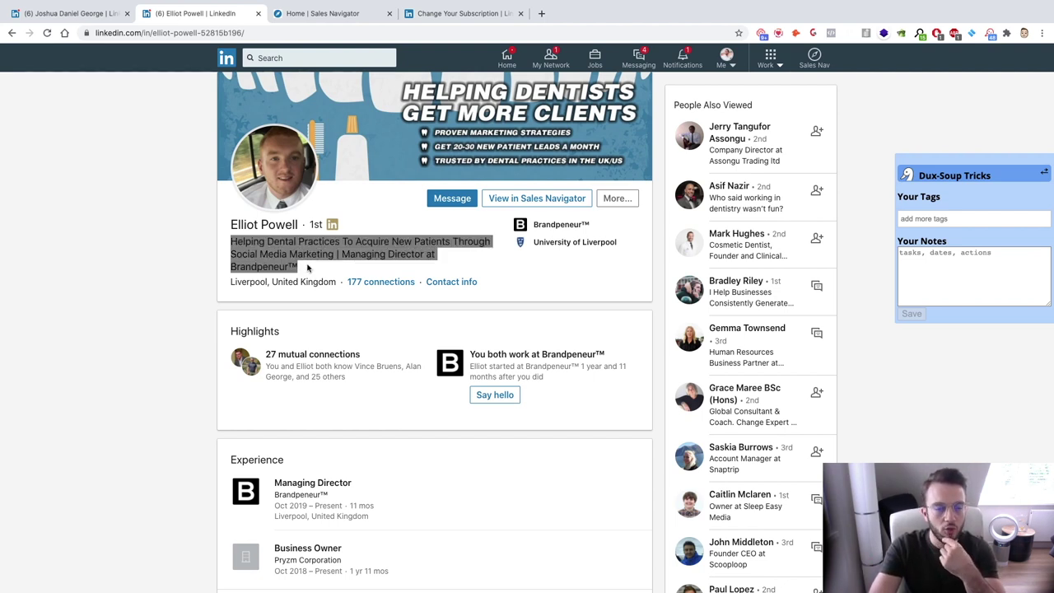
left_click(308, 268)
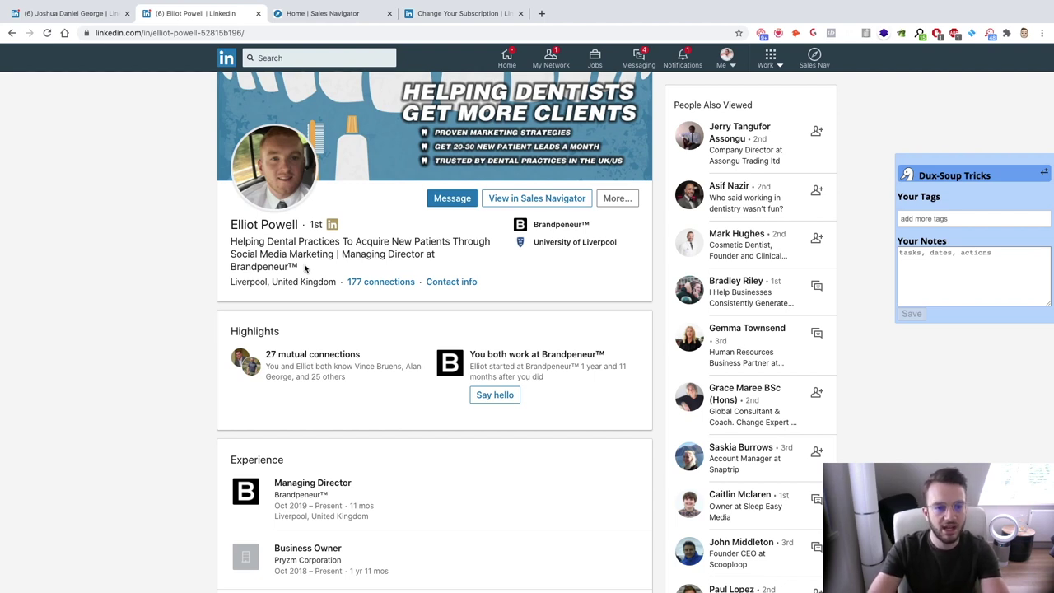
triple_click(229, 245)
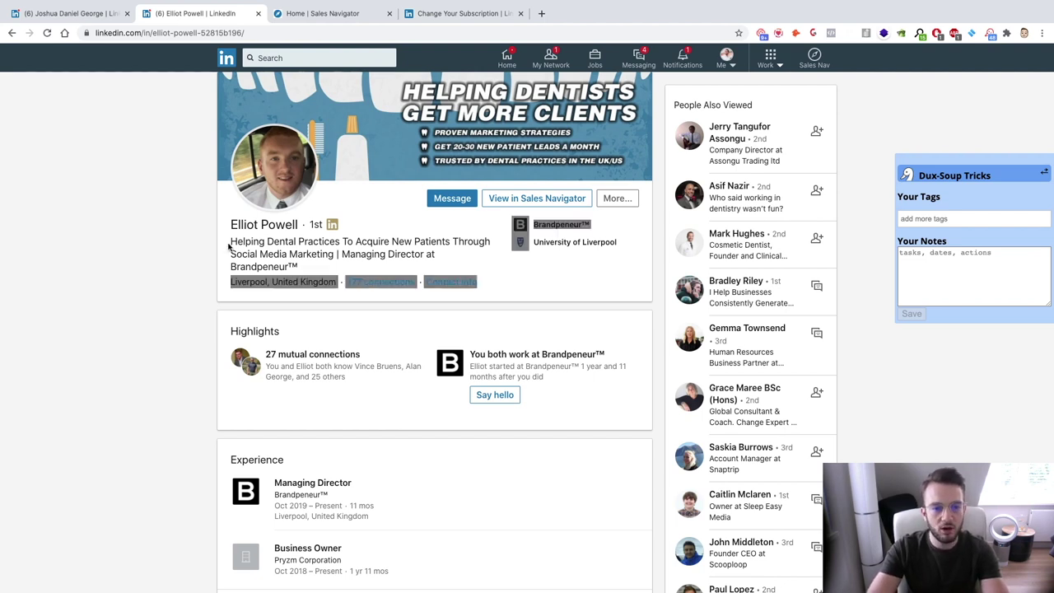
Look at the LinkedIn search suggestions and the Sales Navigator homepage, and return to the own profile
left_click(277, 58)
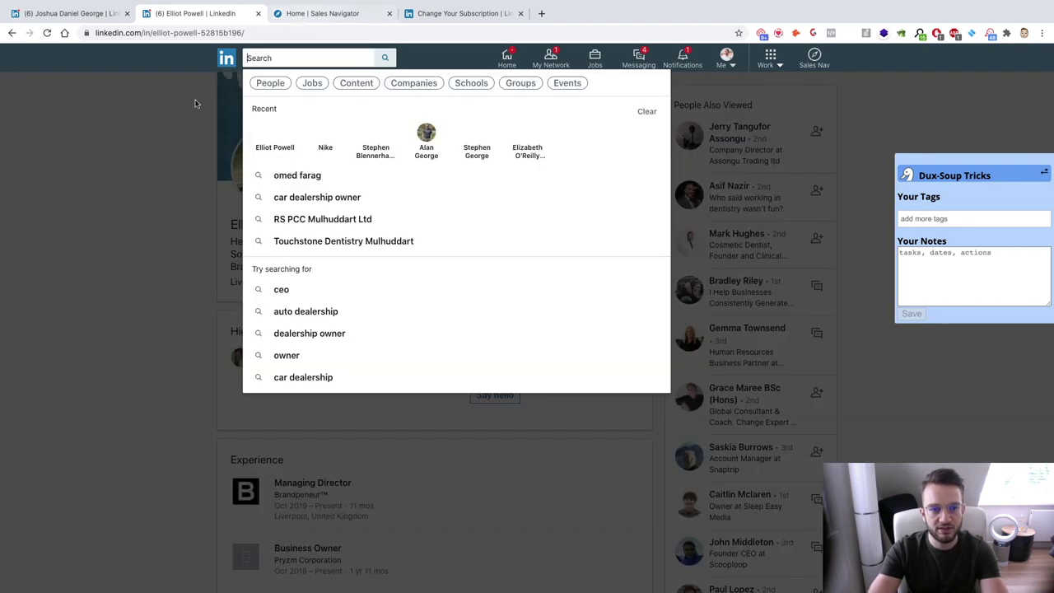
left_click(246, 90)
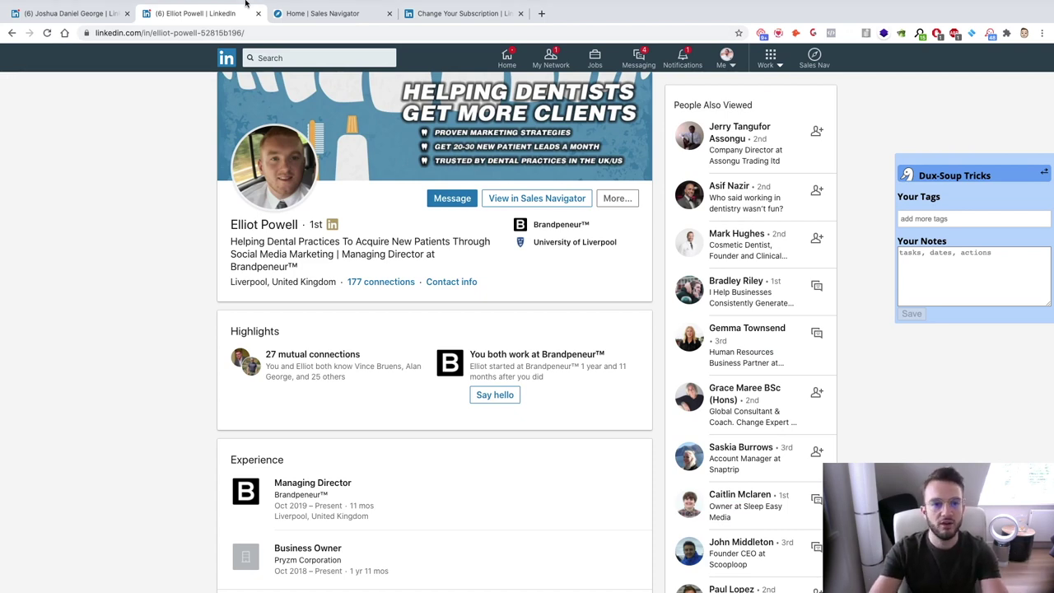
left_click(314, 14)
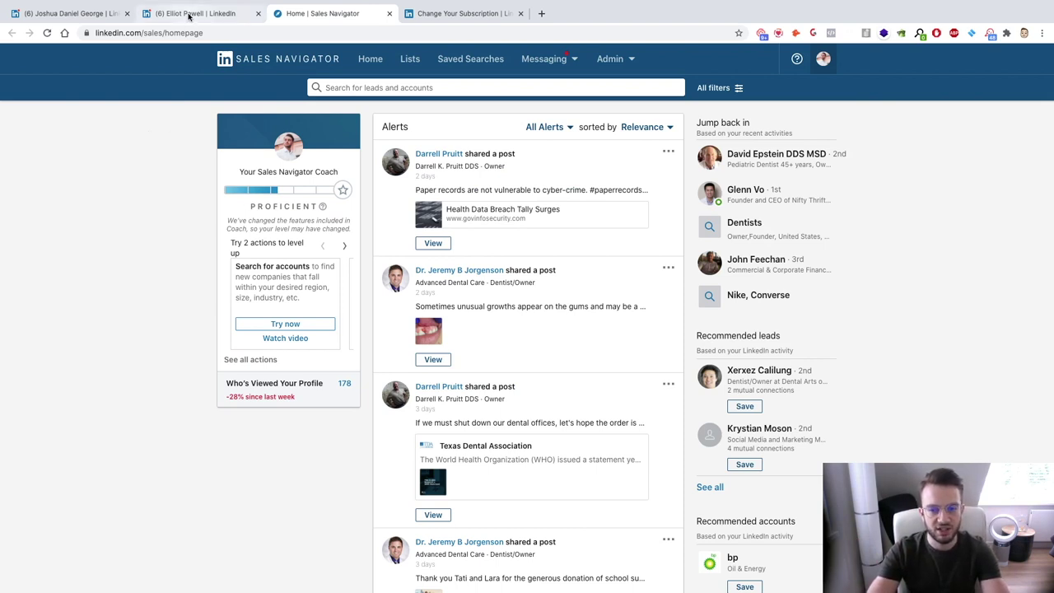
left_click(120, 18)
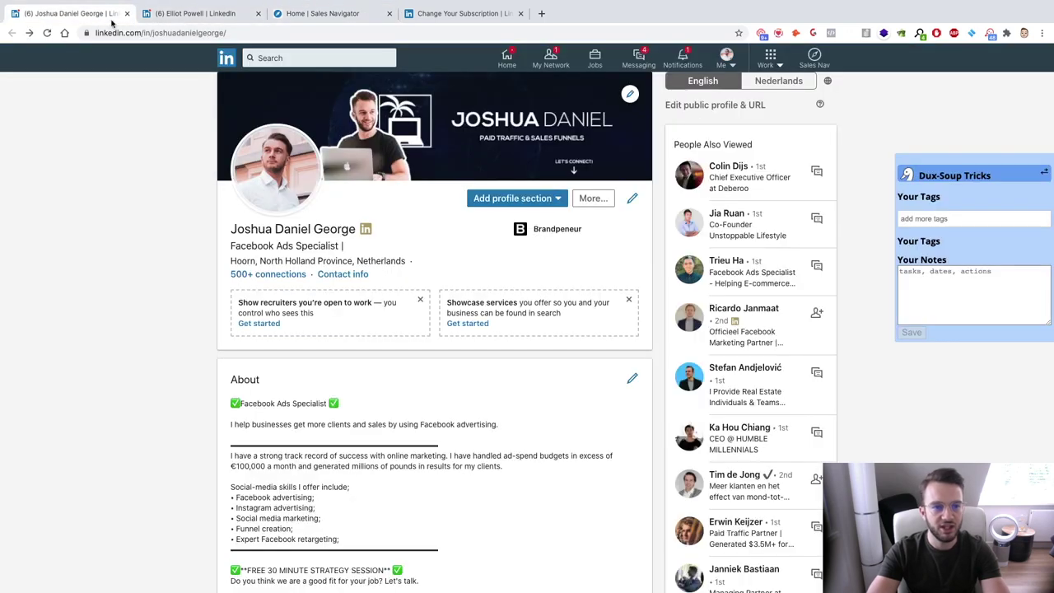
Search LinkedIn for "dentists"
left_click(286, 58)
type("dentist")
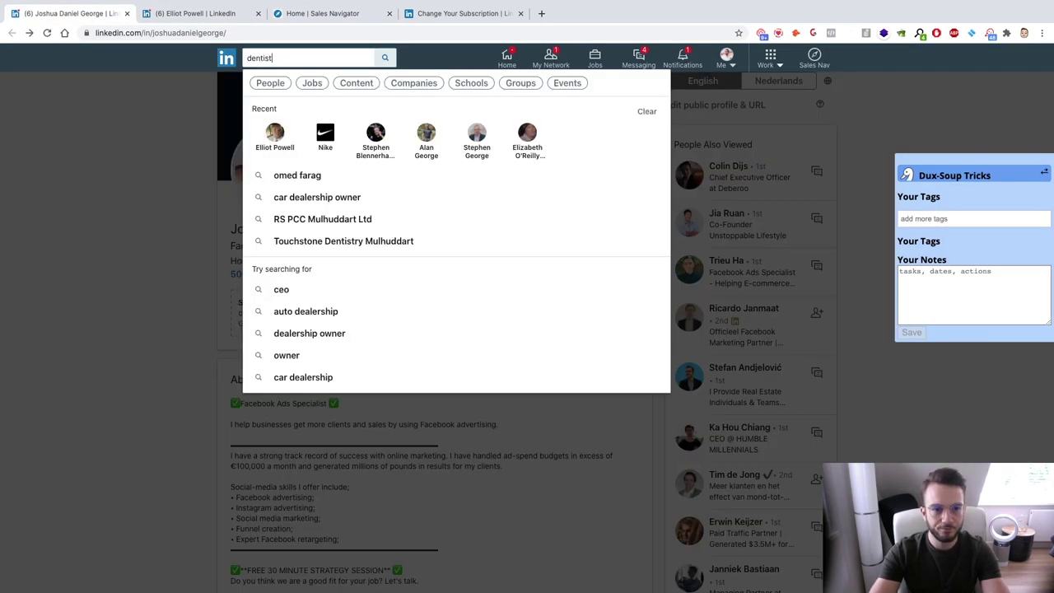
type("s")
key("Return")
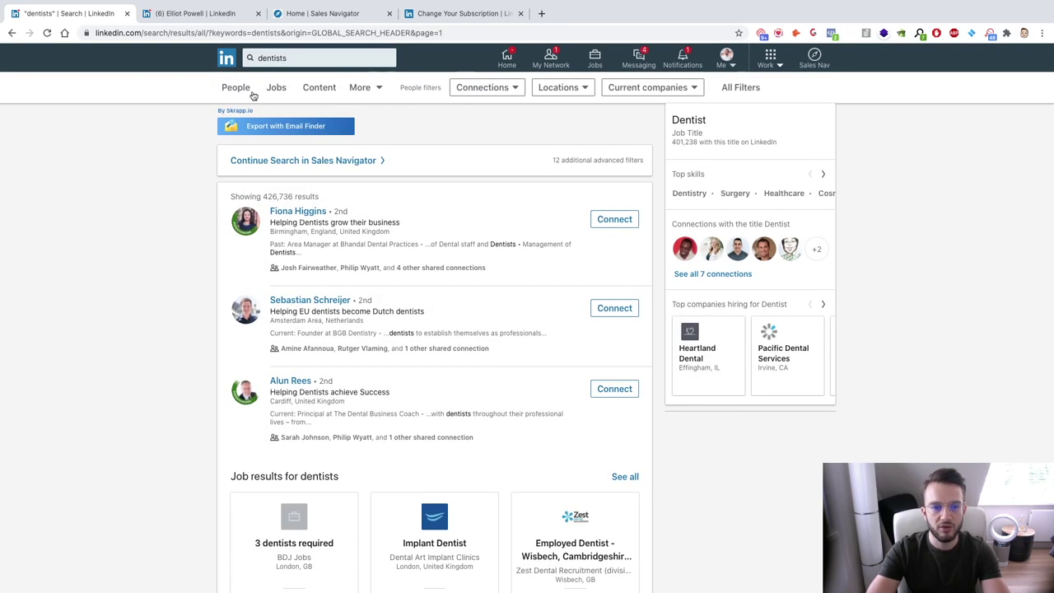
Filter the dentist search results to 2nd and 3rd+ degree connections
left_click(518, 88)
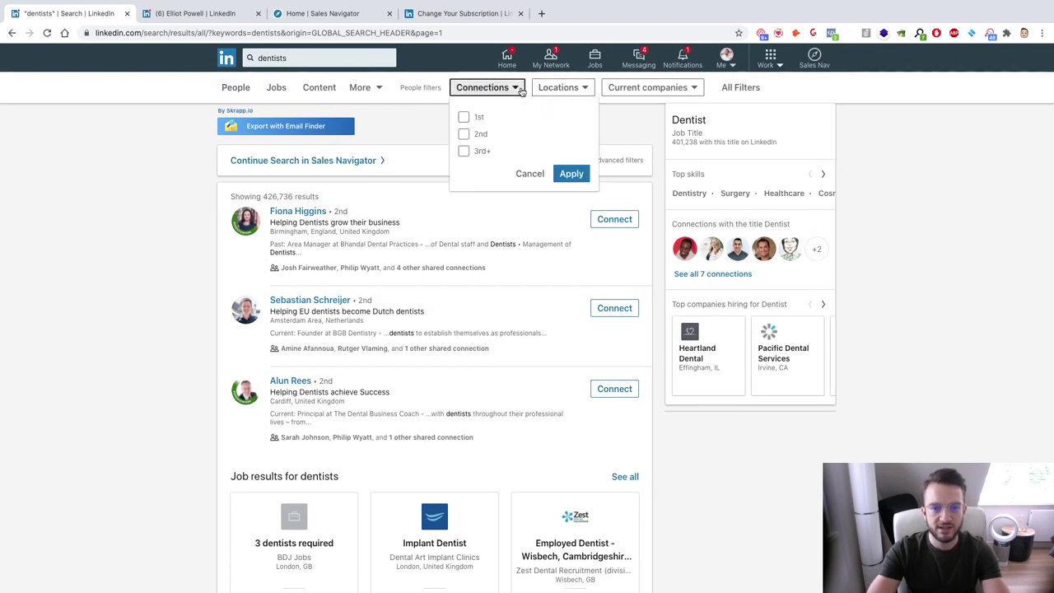
left_click(464, 134)
left_click(464, 151)
left_click(577, 88)
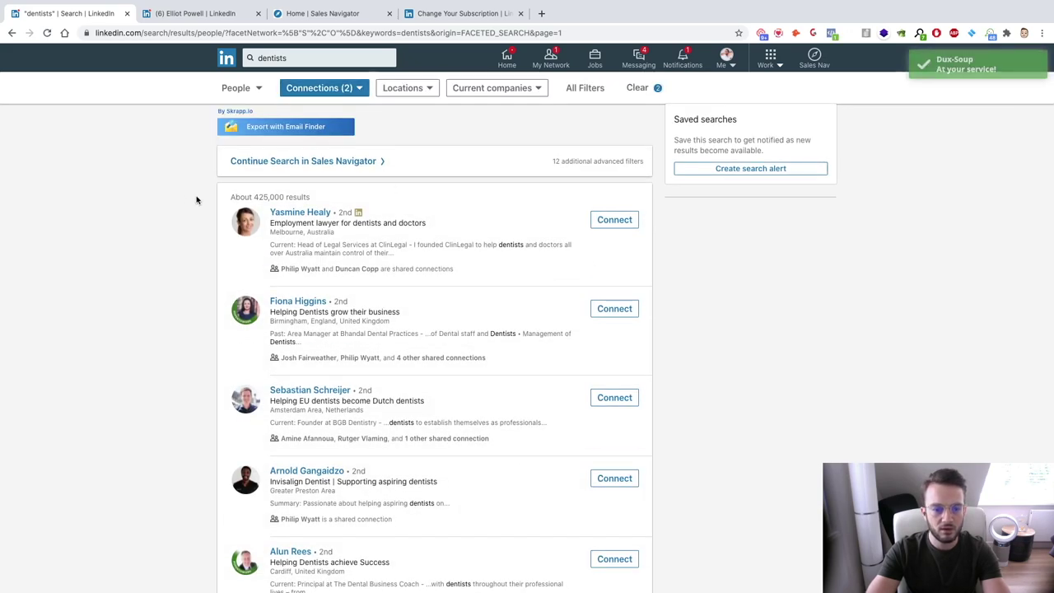
Browse the filtered dentist profiles on the first page of results and continue through the second page
scroll(196, 200, "down", 8)
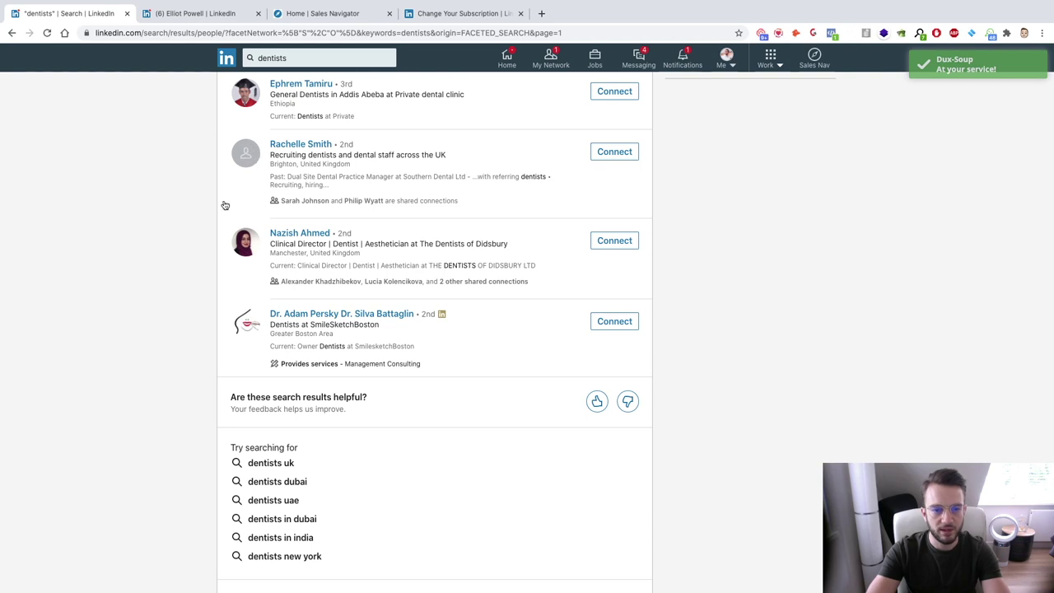
scroll(368, 360, "down", 3)
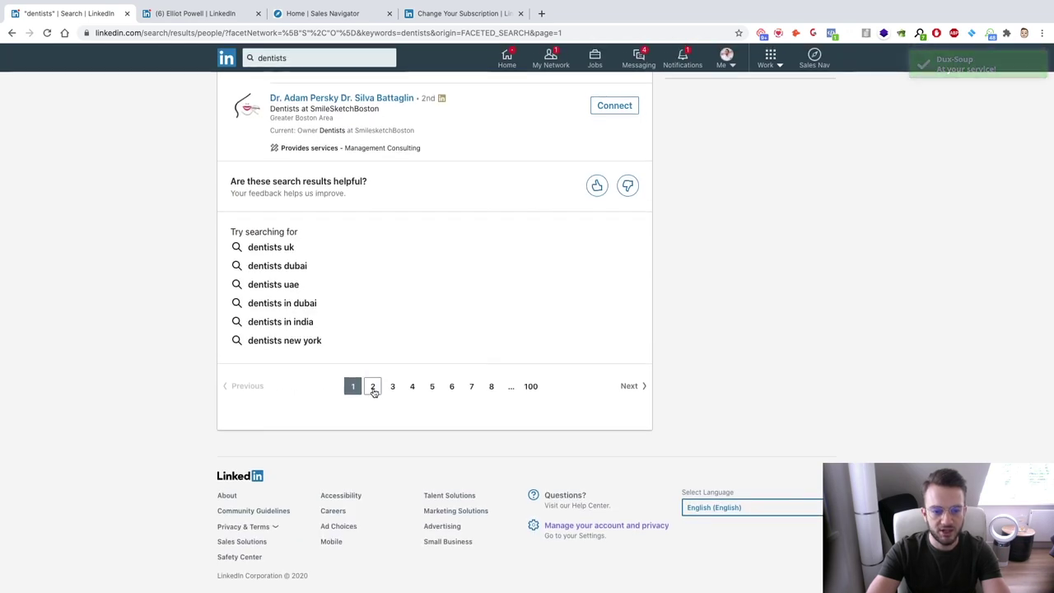
left_click(373, 387)
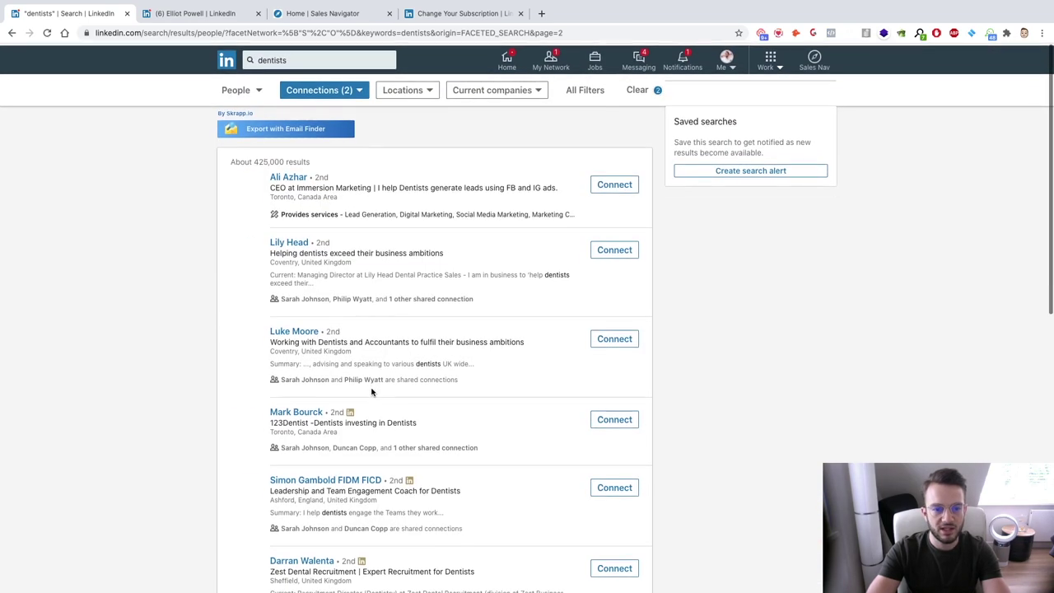
scroll(333, 318, "down", 3)
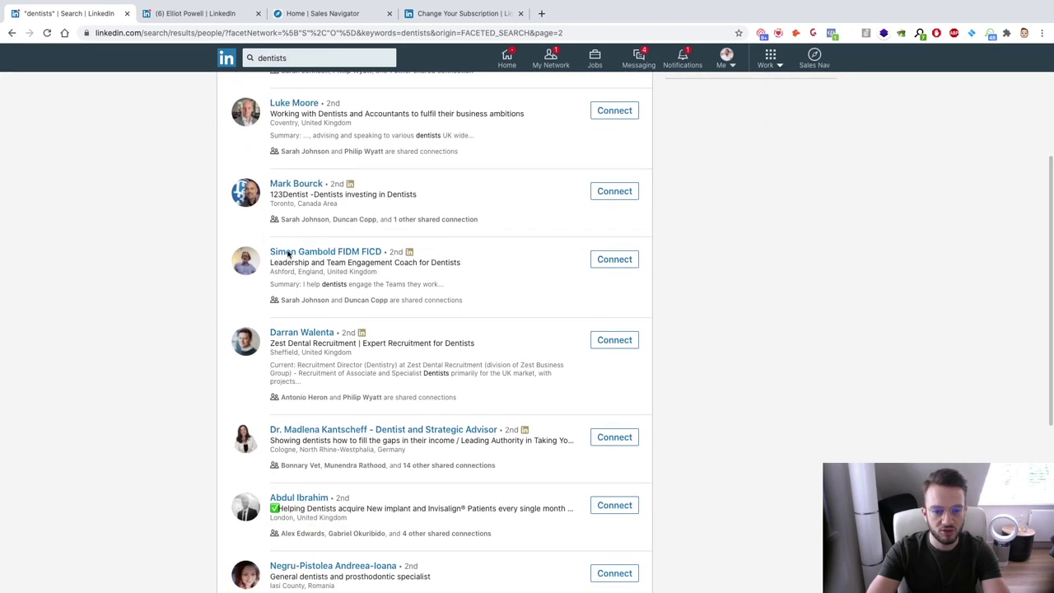
Look over the rest of the second results page, the Sales Navigator homepage, and the standard LinkedIn search options on the dental marketer's profile
scroll(321, 370, "down", 3)
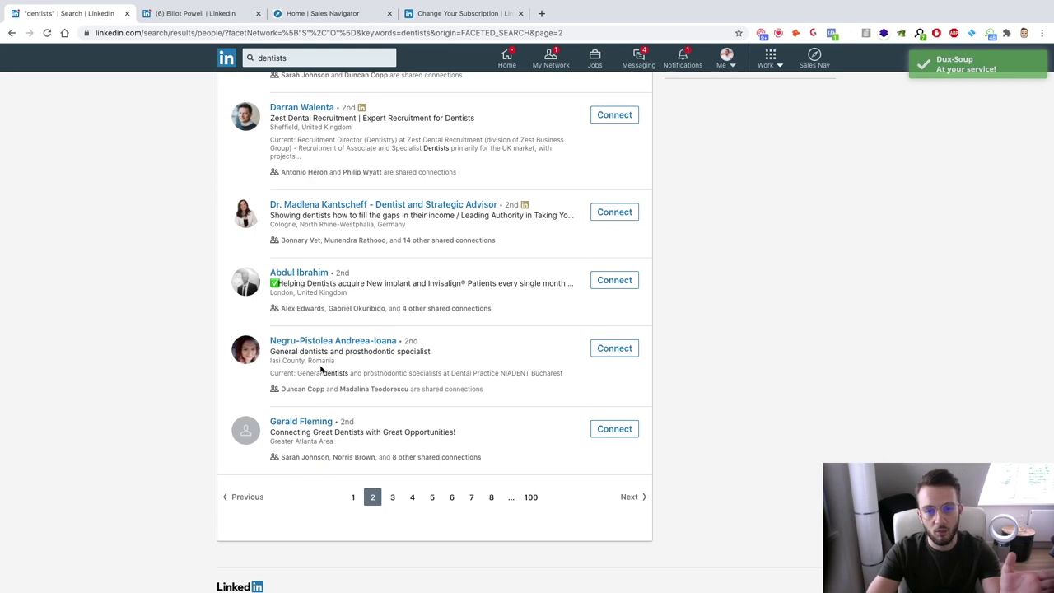
left_click(321, 14)
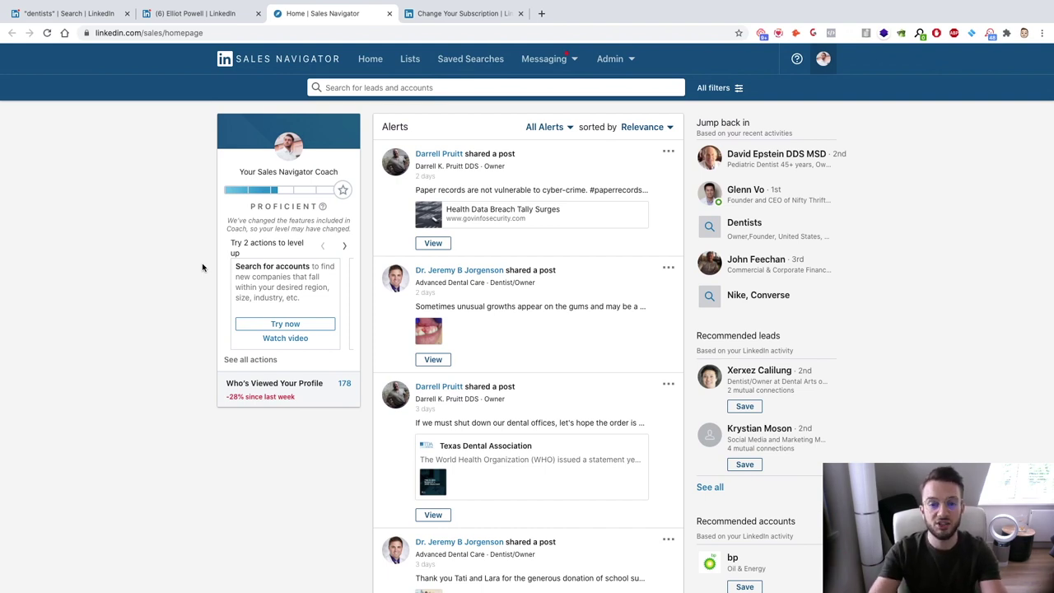
left_click(198, 13)
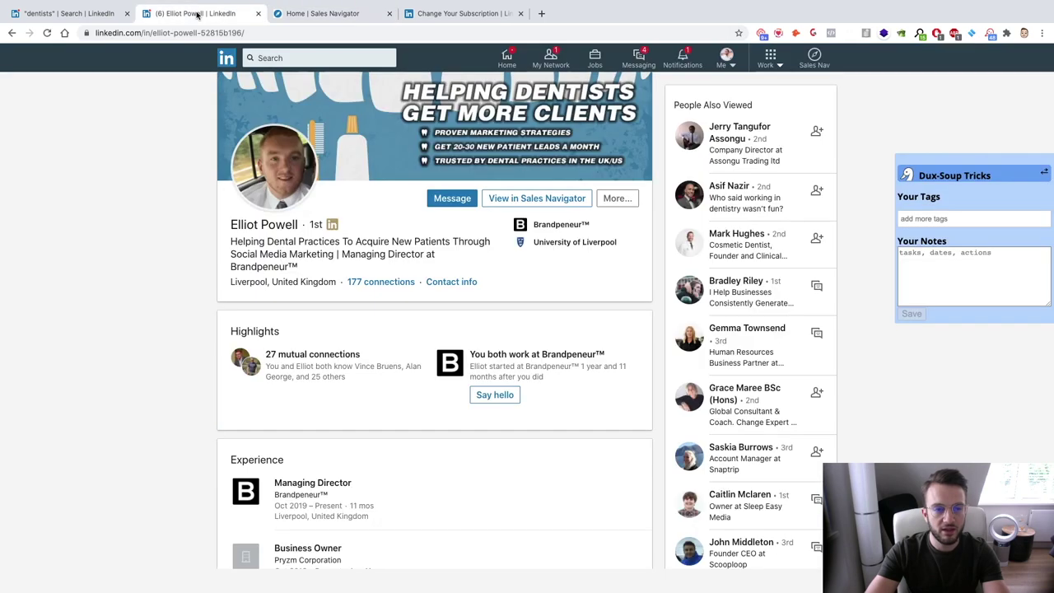
left_click(265, 56)
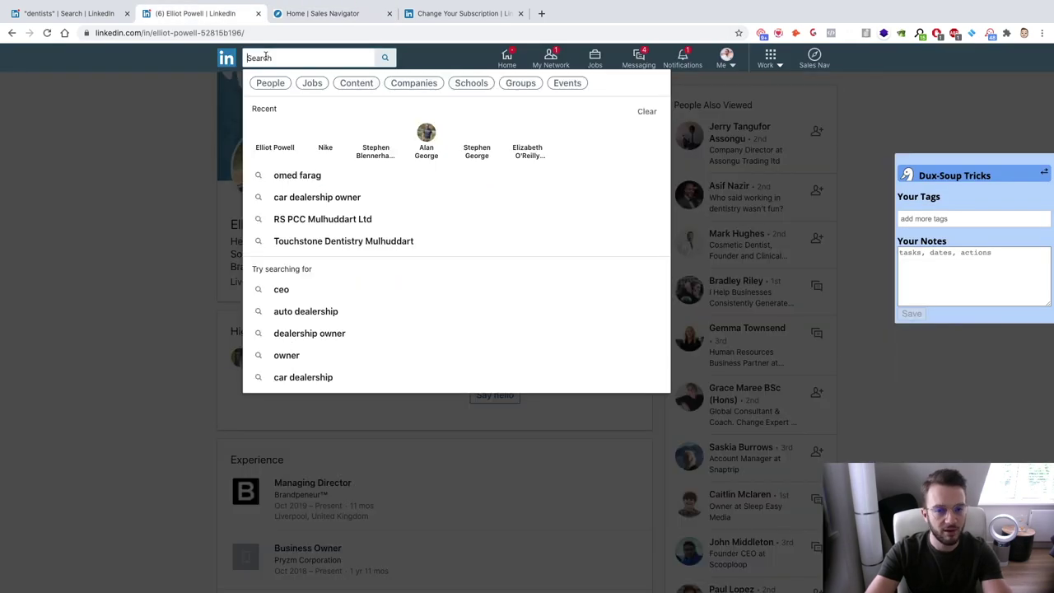
left_click(155, 148)
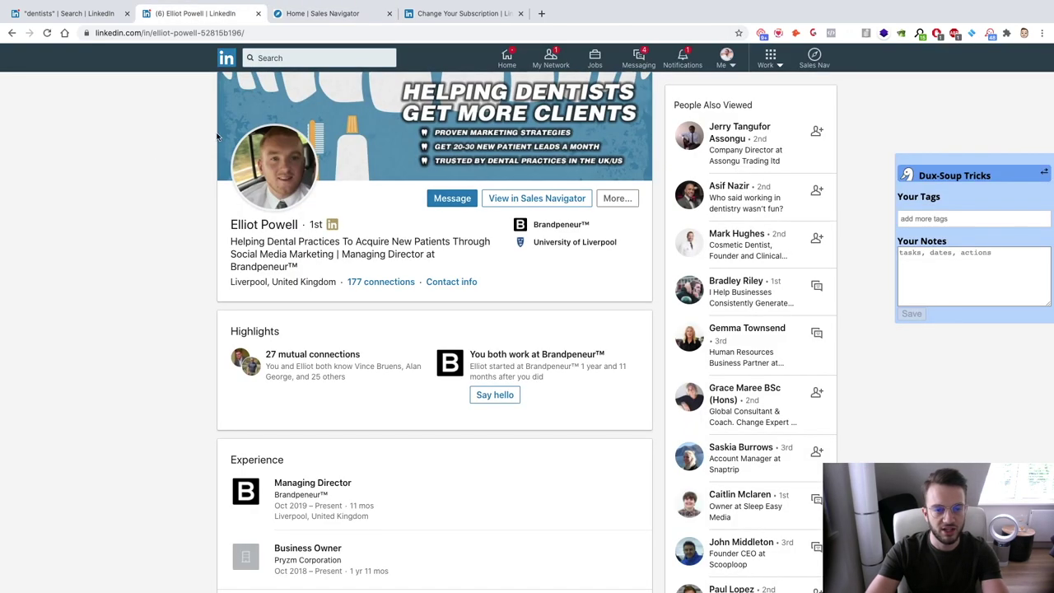
Switch to Sales Navigator and search its leads for "dentist"
left_click(317, 14)
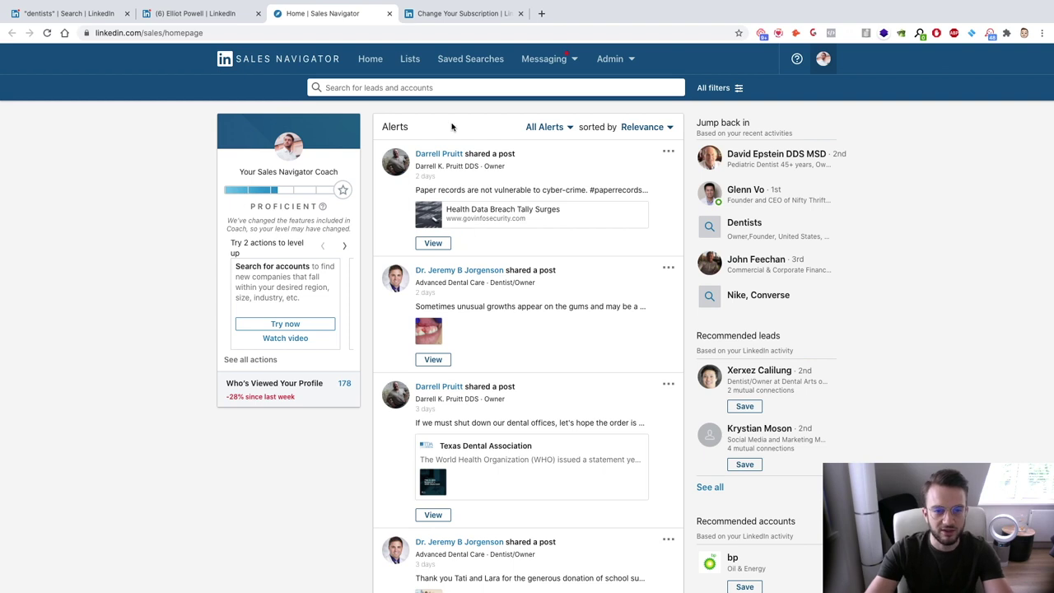
left_click(439, 90)
type("dentist")
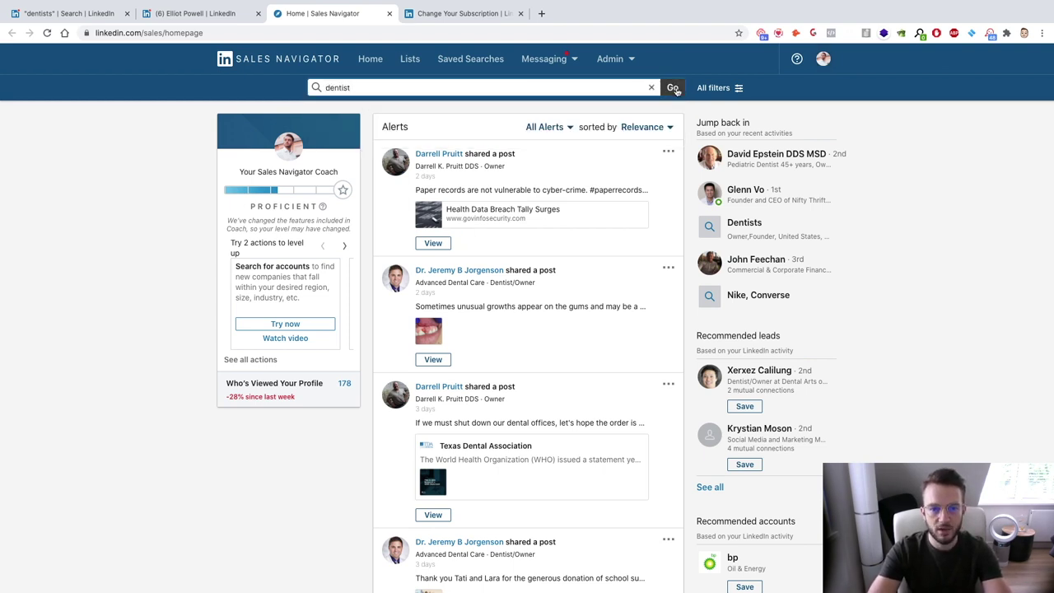
left_click(674, 88)
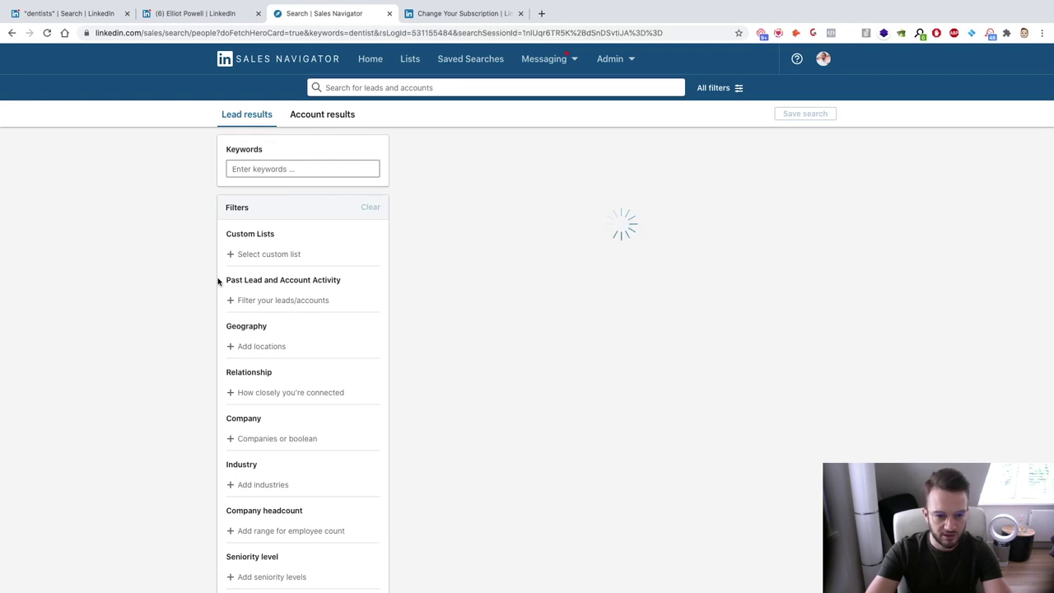
Filter the lead results by the current job titles Owner and Founder
scroll(163, 277, "down", 1)
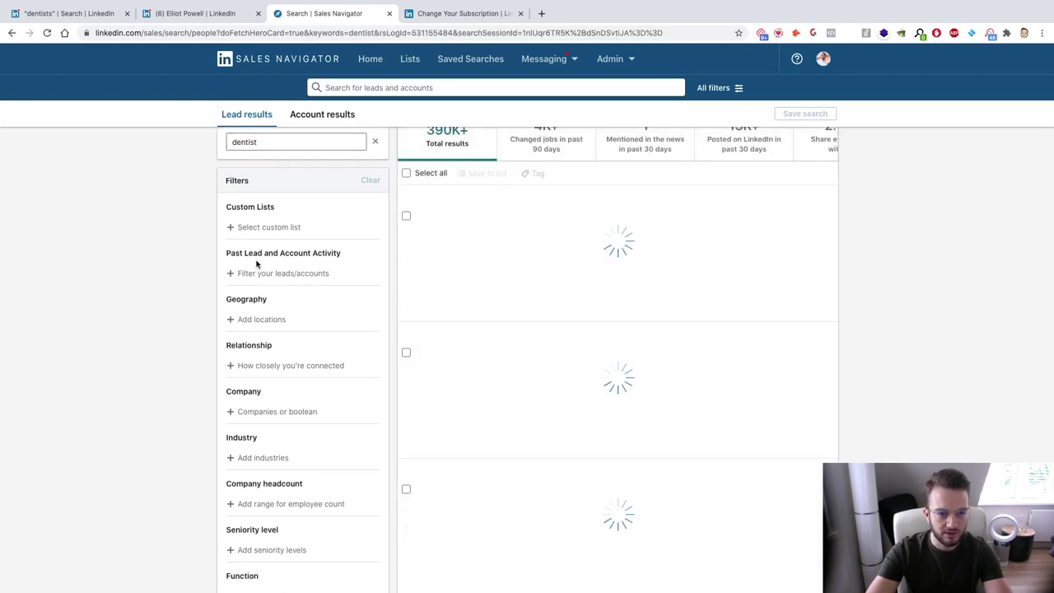
scroll(256, 263, "down", 3)
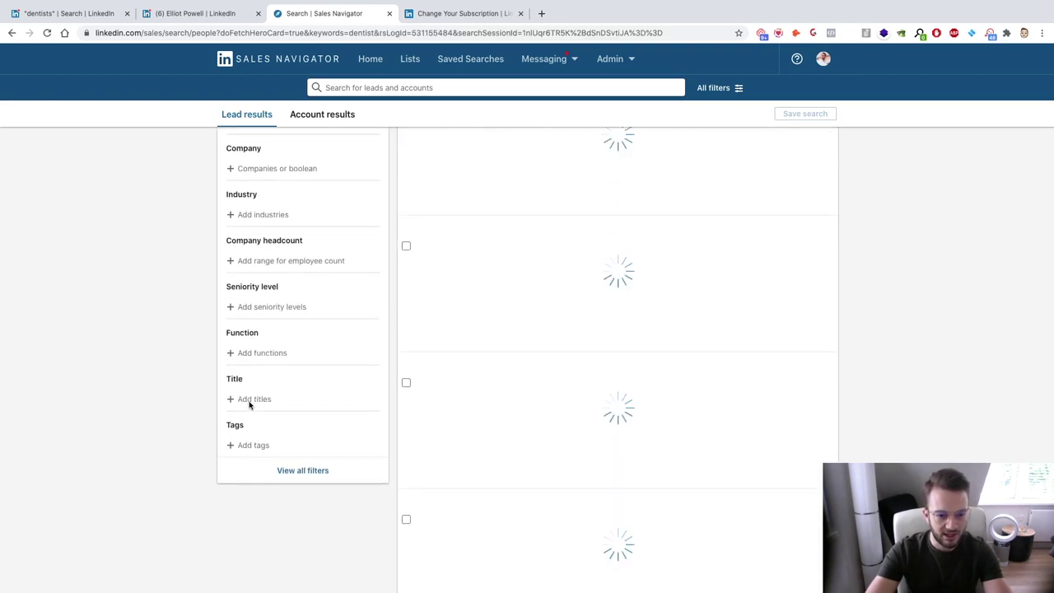
scroll(250, 401, "down", 1)
left_click(250, 399)
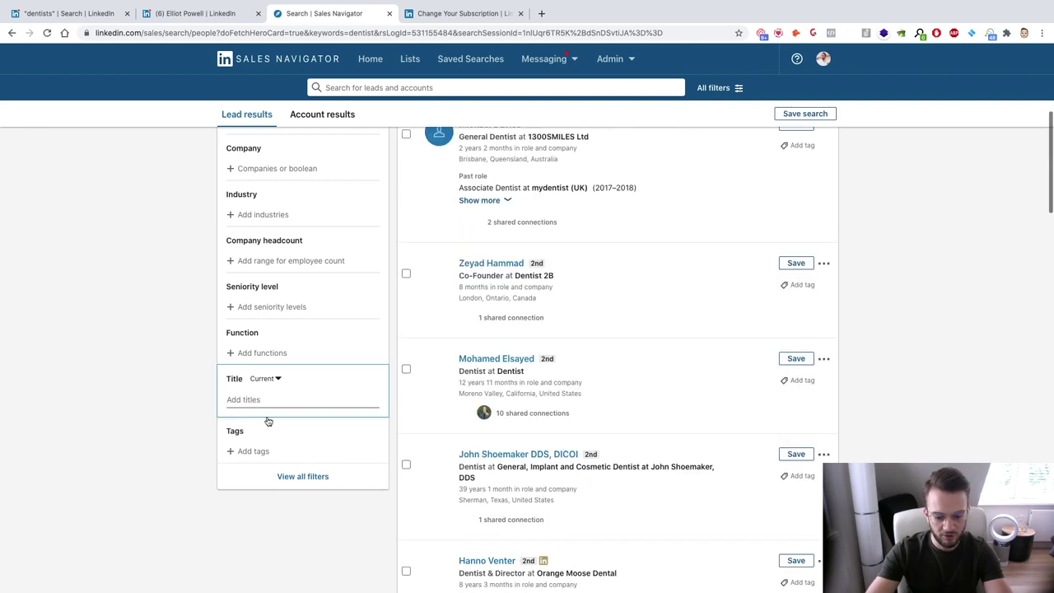
type("Owner")
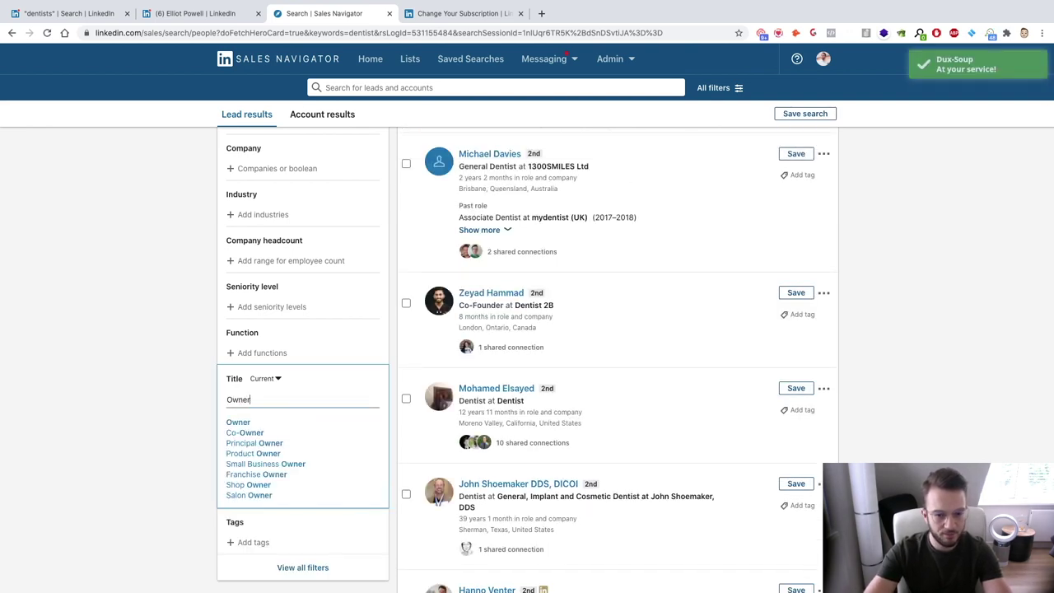
left_click(237, 423)
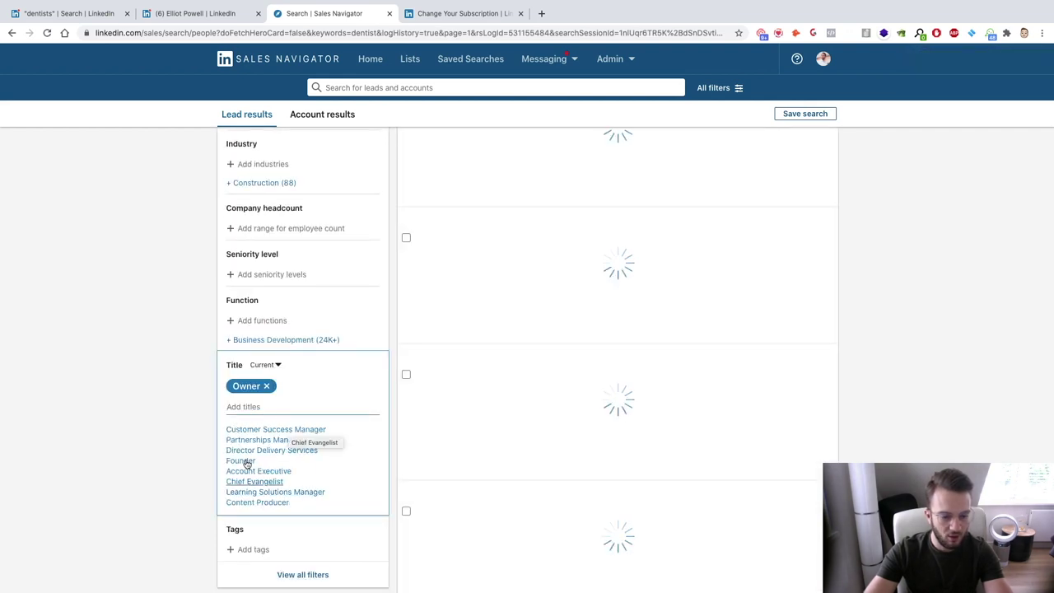
left_click(243, 461)
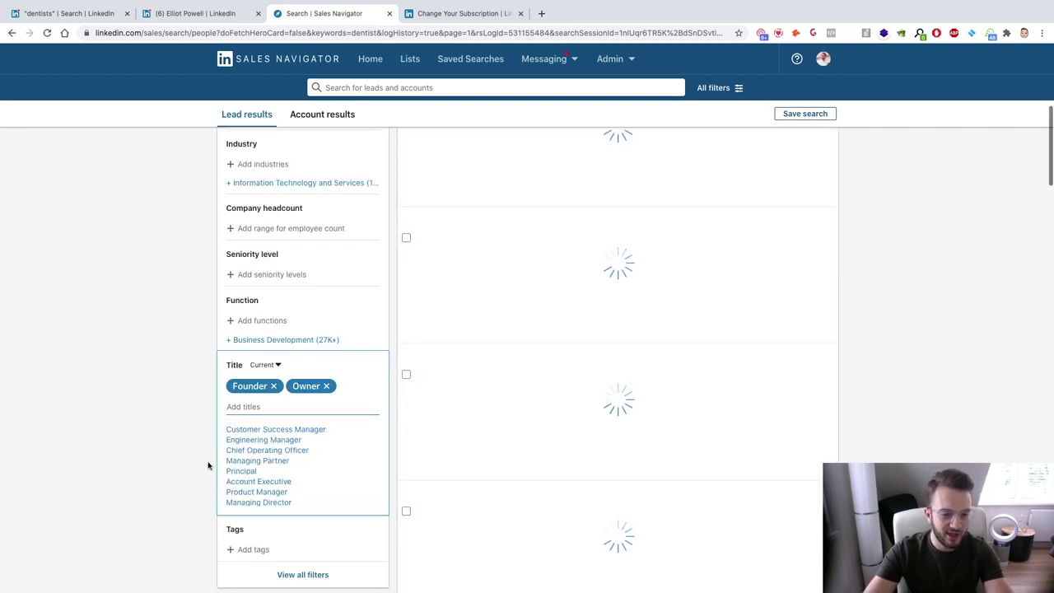
Restrict the leads' geography to the regions United States and United Kingdom
scroll(206, 478, "up", 3)
scroll(275, 337, "up", 3)
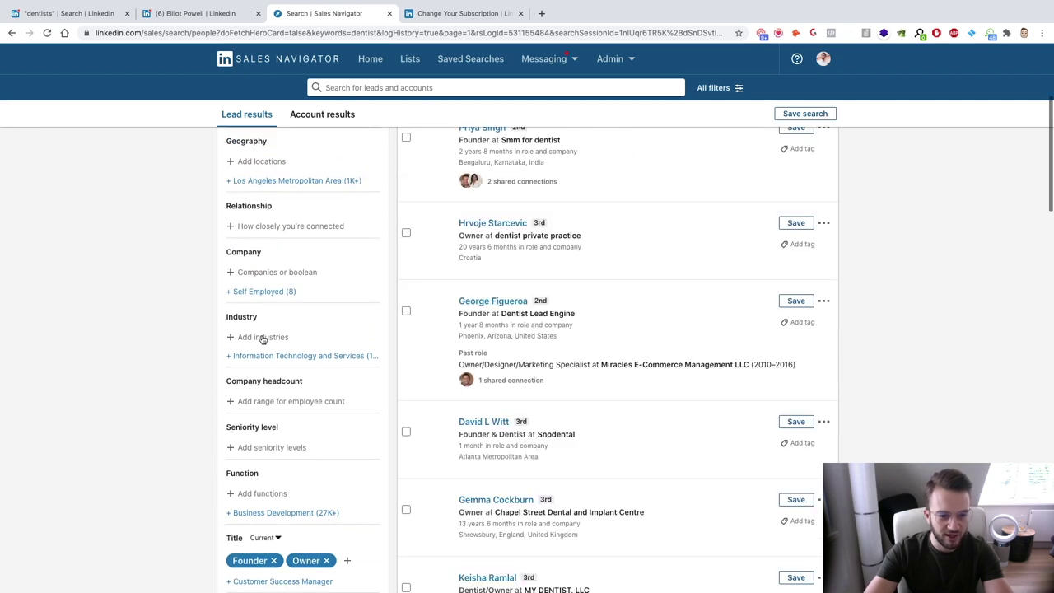
scroll(256, 311, "up", 3)
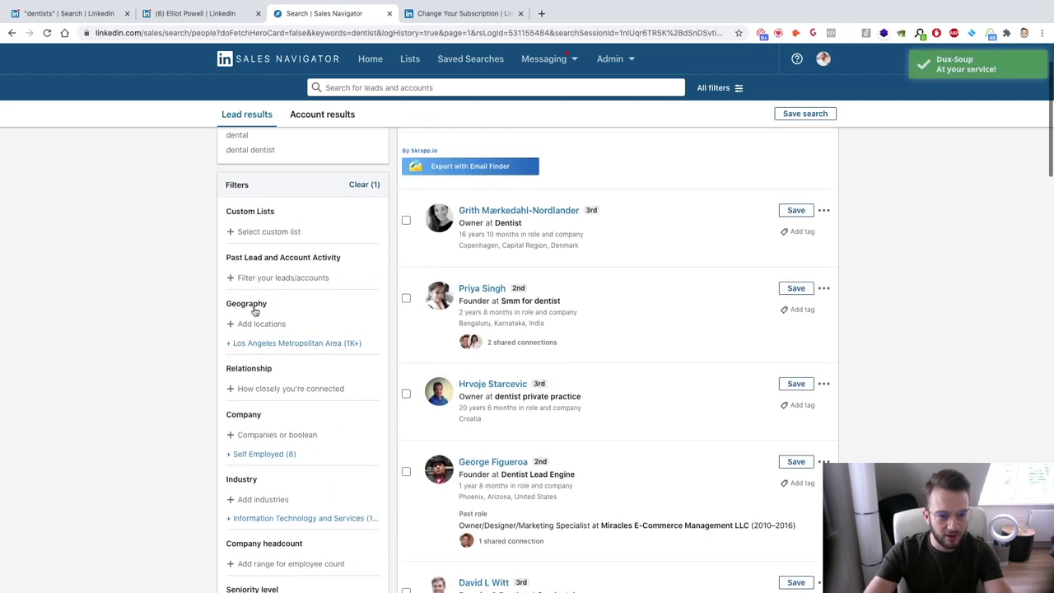
left_click(256, 324)
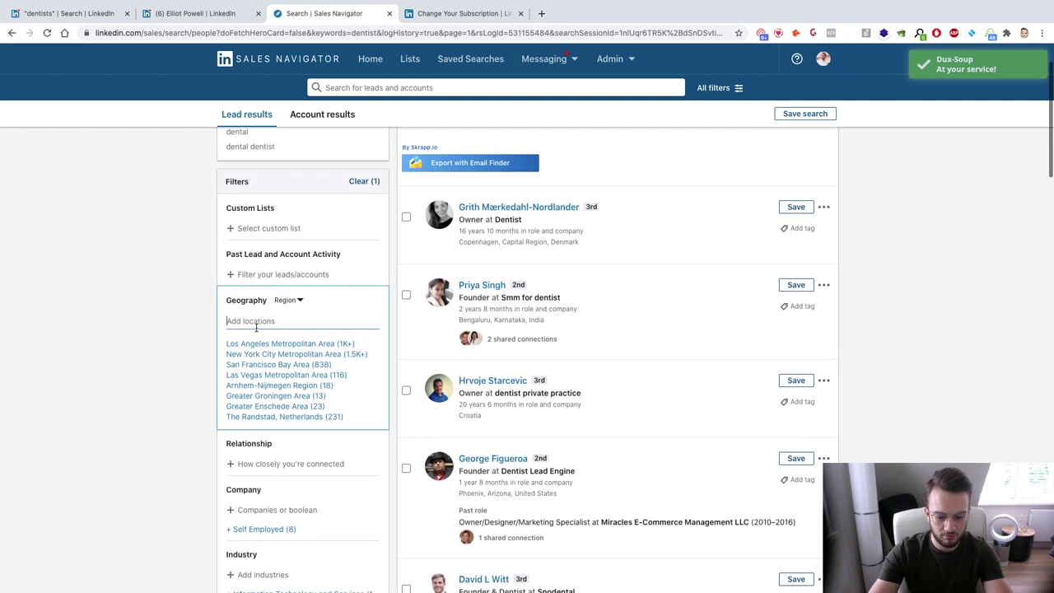
type("United States")
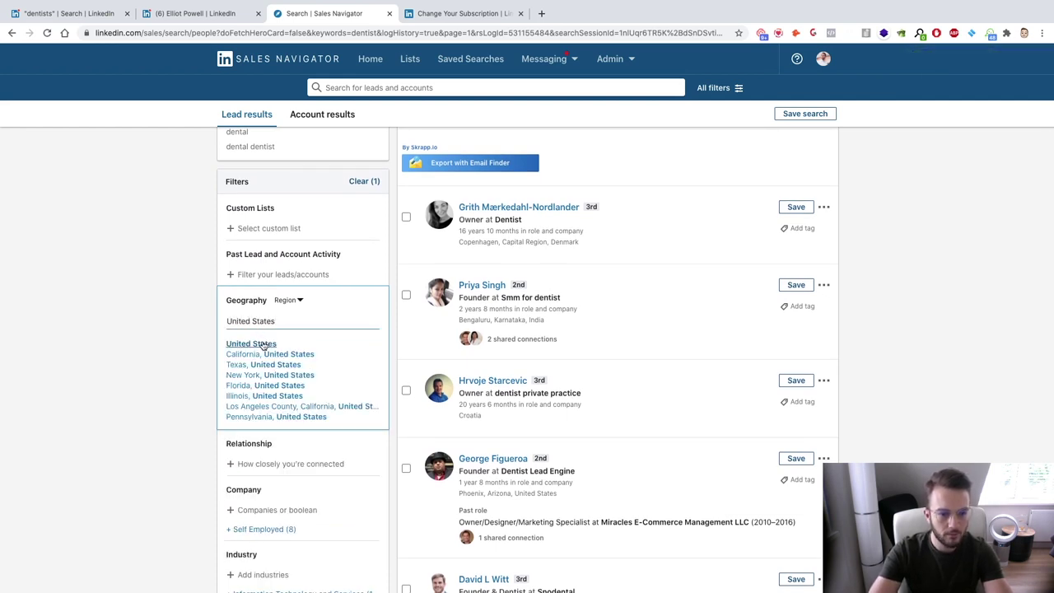
left_click(262, 342)
left_click(261, 422)
type("U")
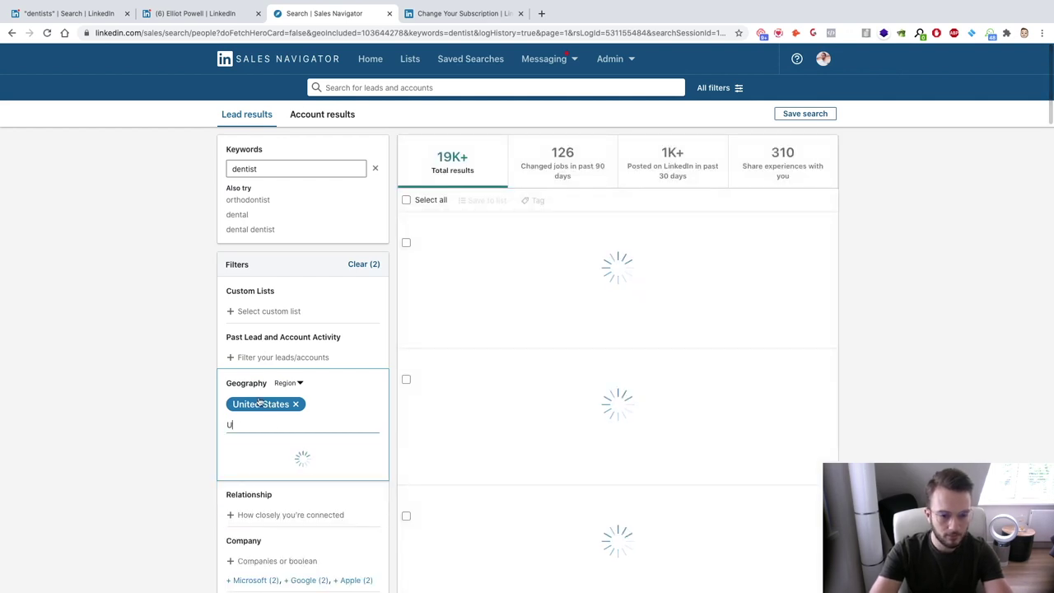
type("nited kingdom")
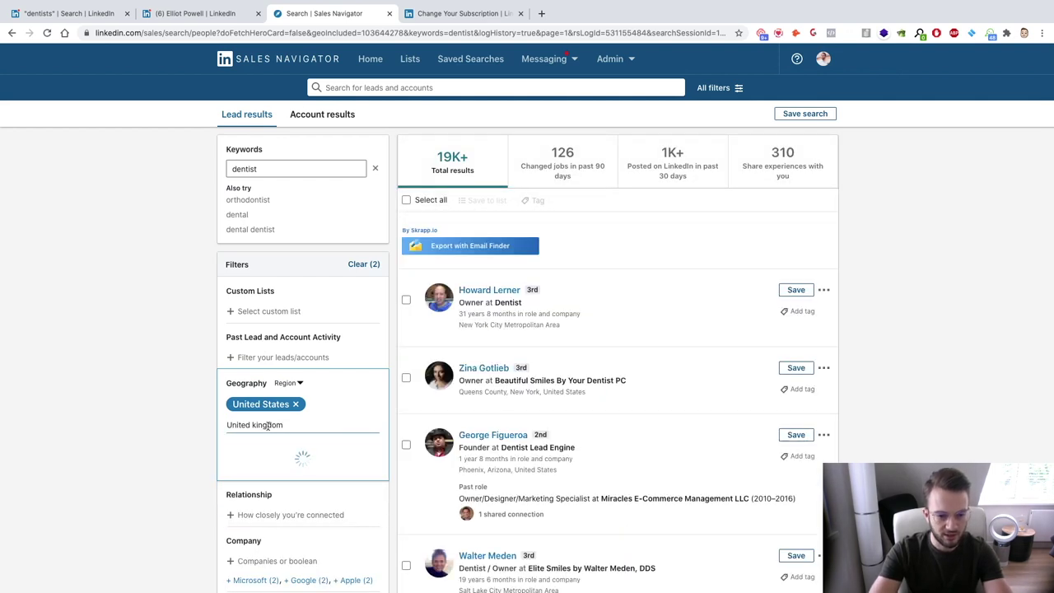
left_click(265, 448)
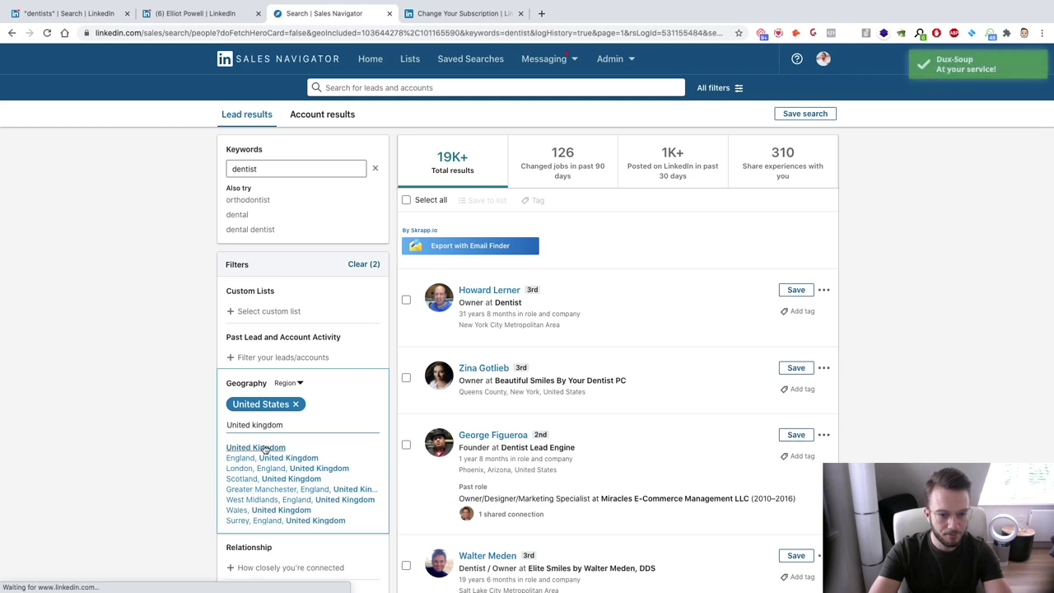
left_click(202, 263)
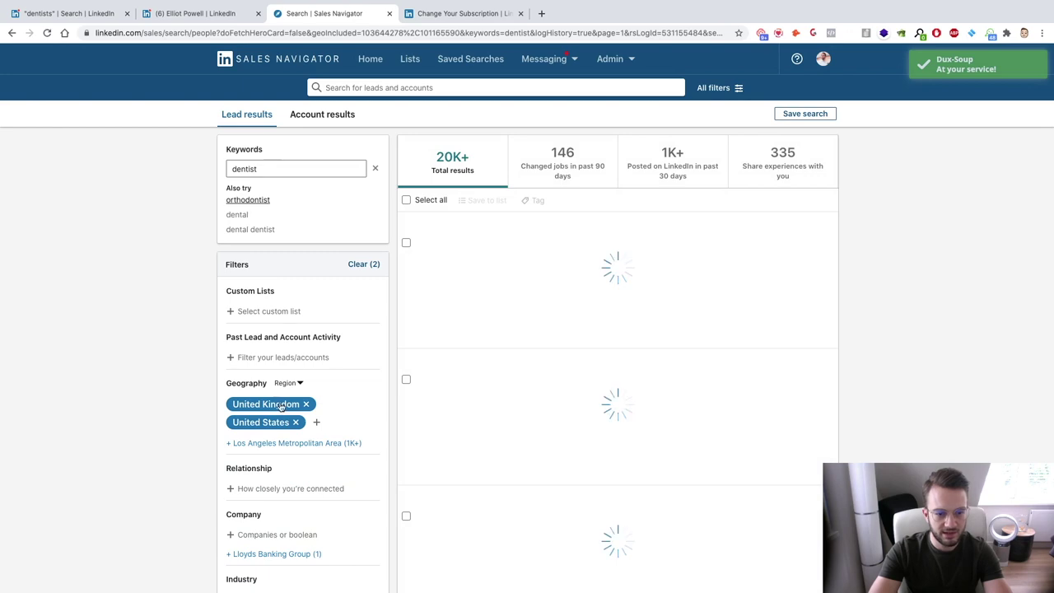
Review the applied geography and title filters and examine the first leads in the results
scroll(268, 431, "down", 3)
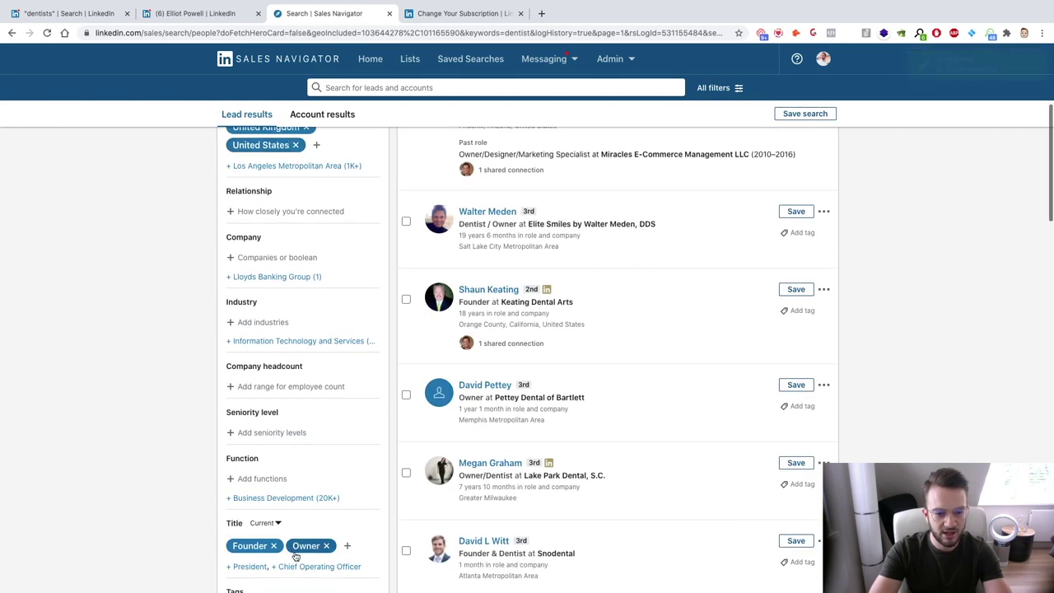
scroll(179, 523, "up", 4)
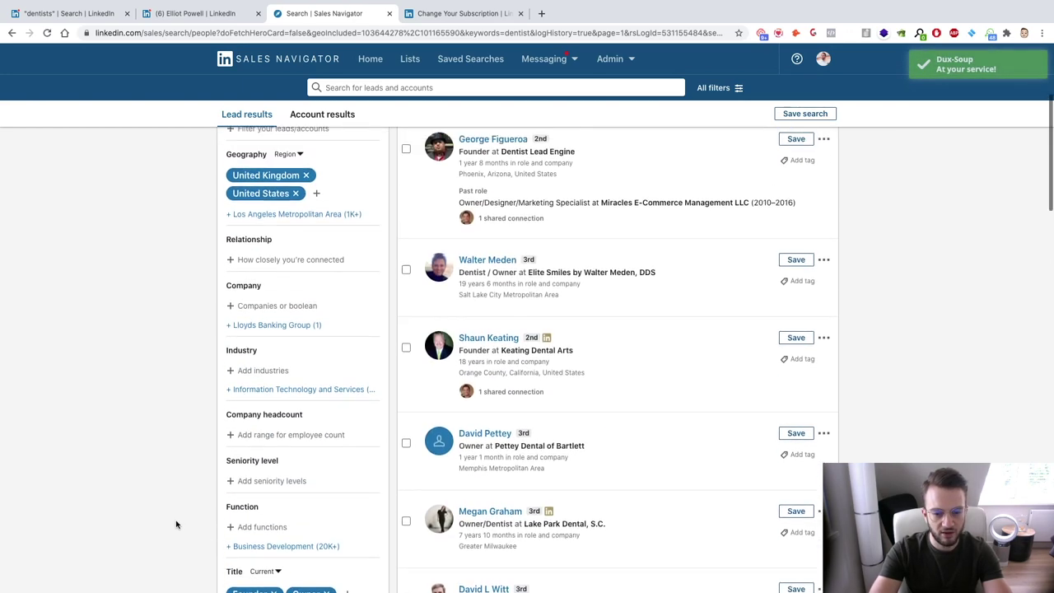
scroll(176, 522, "down", 2)
scroll(175, 522, "up", 1)
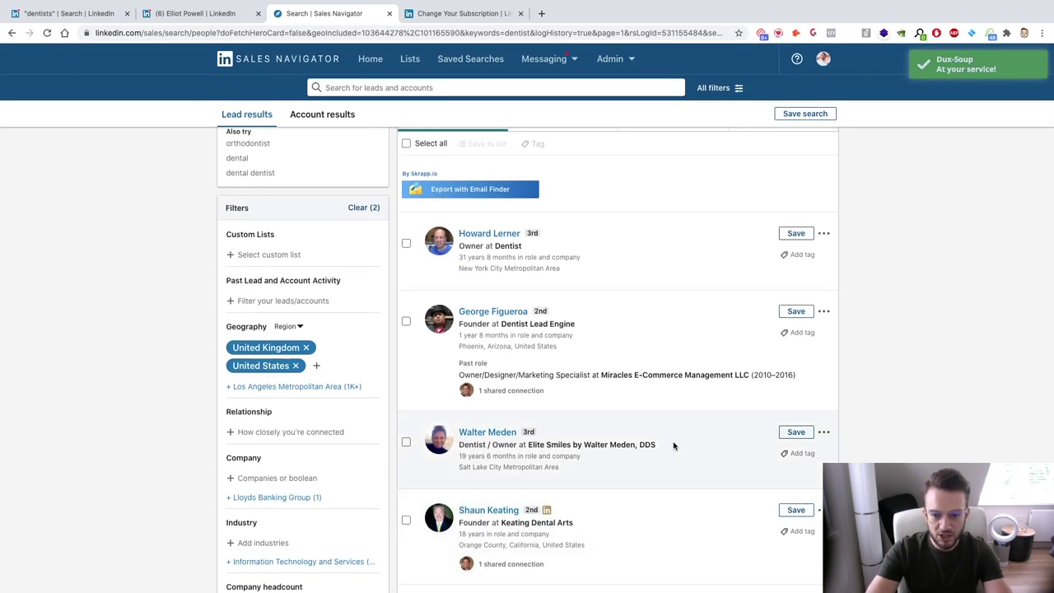
scroll(678, 417, "up", 1)
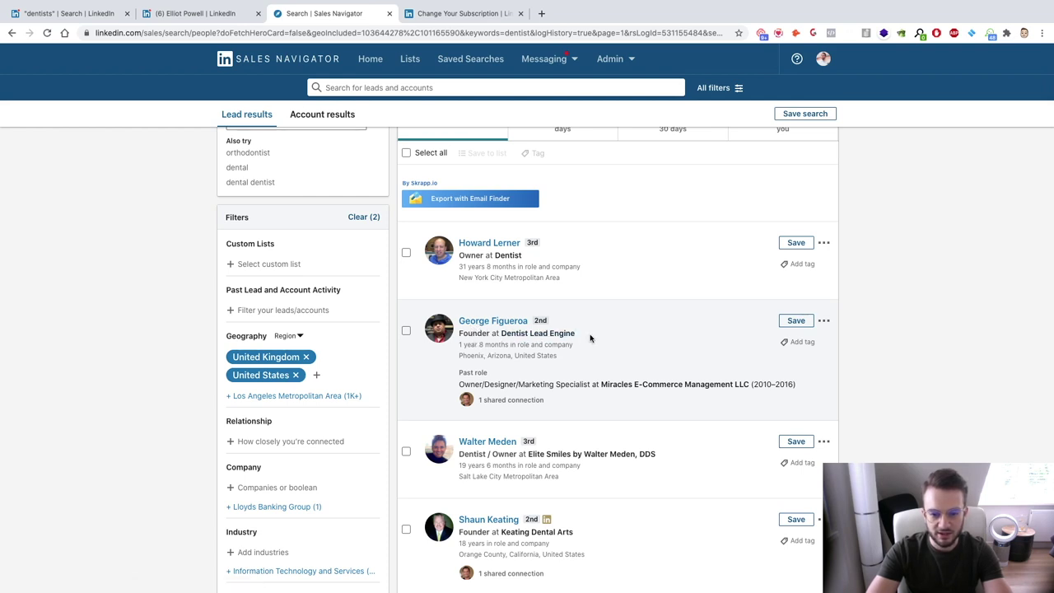
left_click_drag(589, 338, 616, 341)
left_click(616, 341)
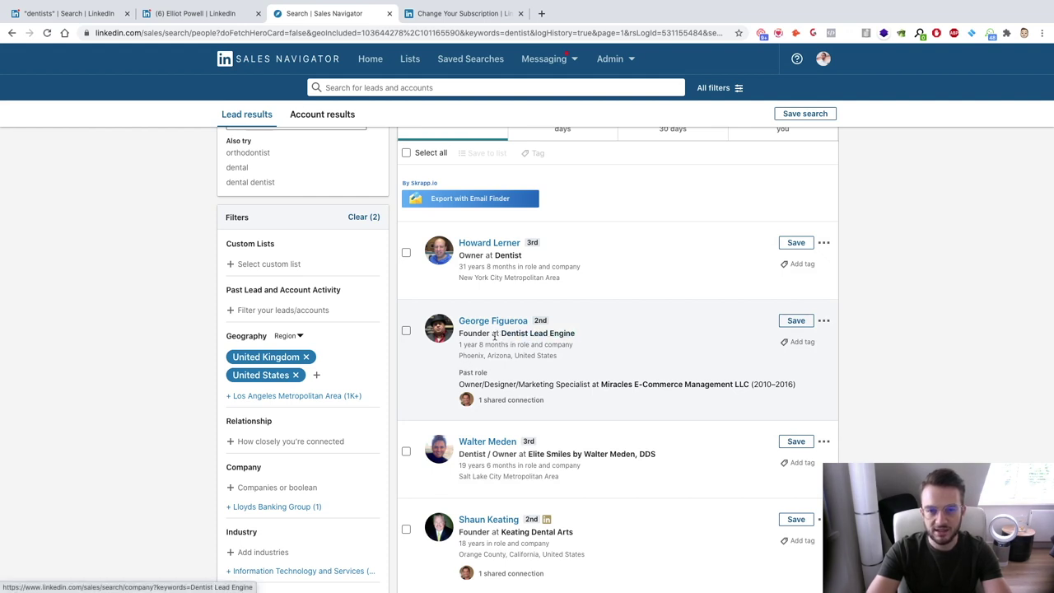
Browse further down the lead results and open the profile of the Comprehensive Finance founder and chairman in a new tab
scroll(494, 336, "down", 3)
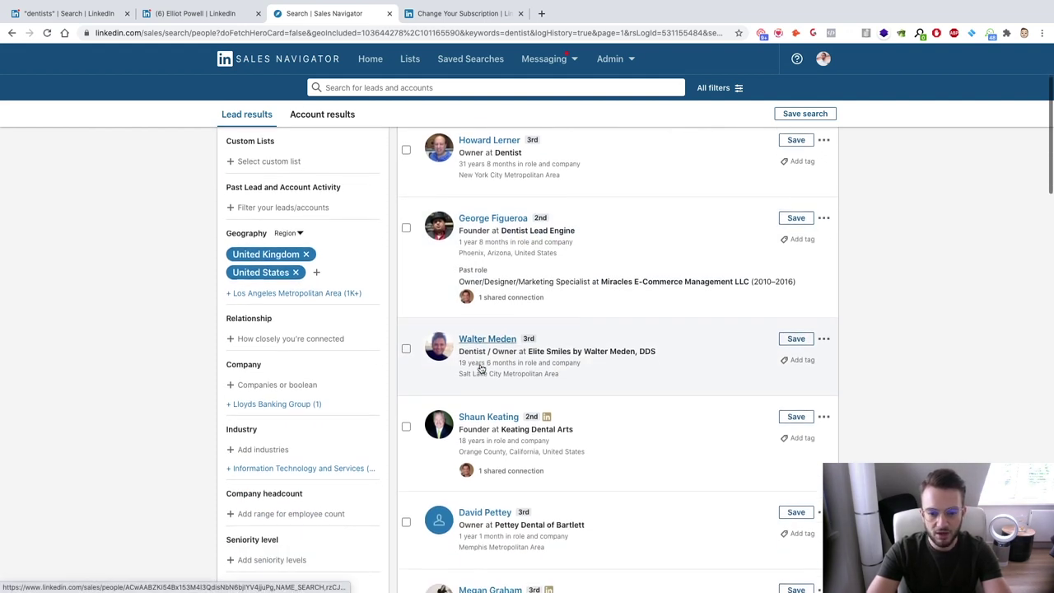
scroll(480, 369, "down", 2)
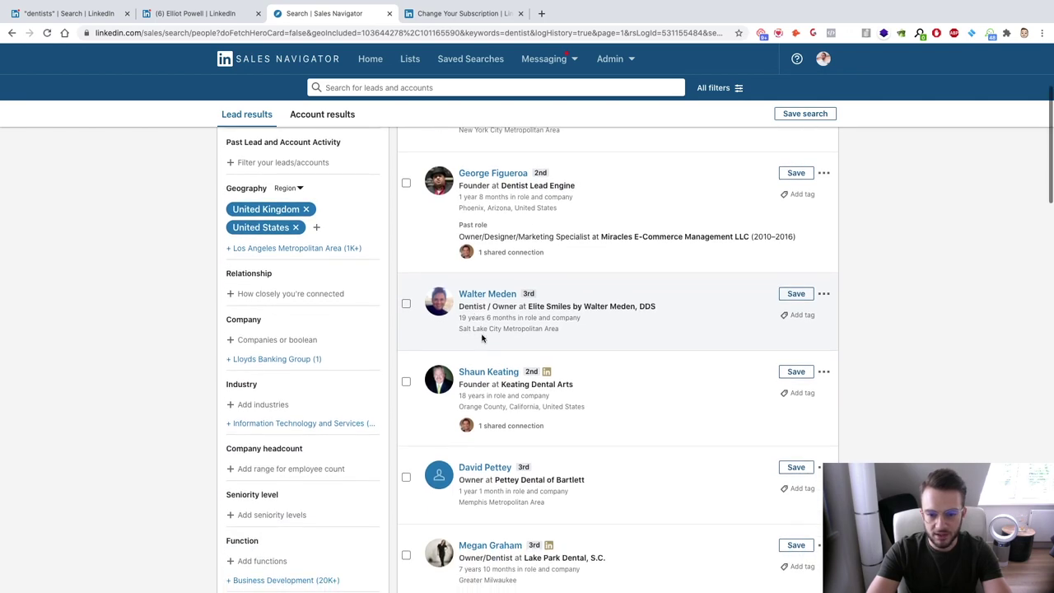
scroll(483, 338, "down", 5)
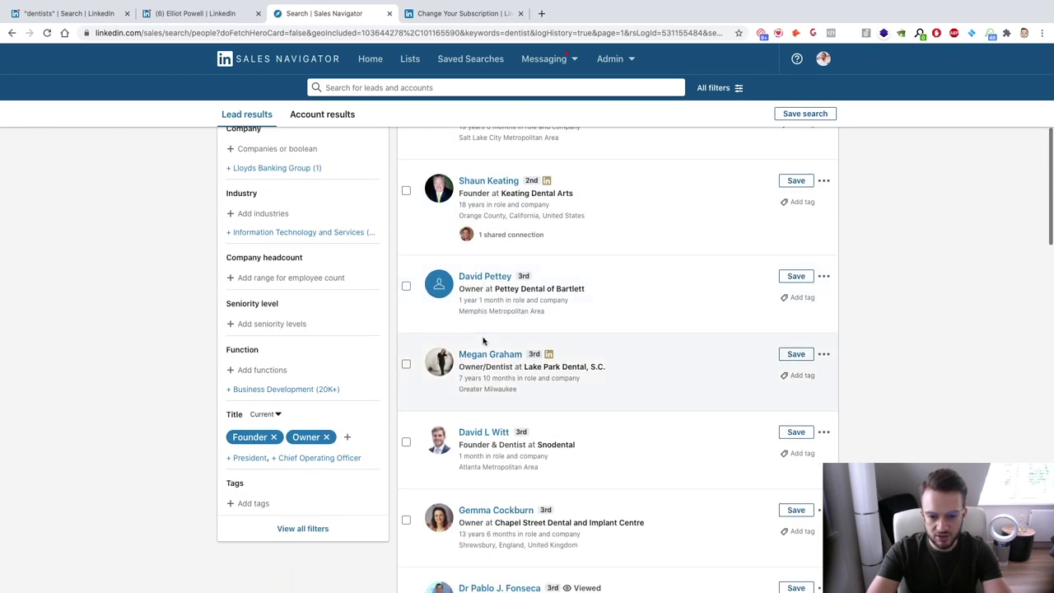
scroll(483, 340, "down", 4)
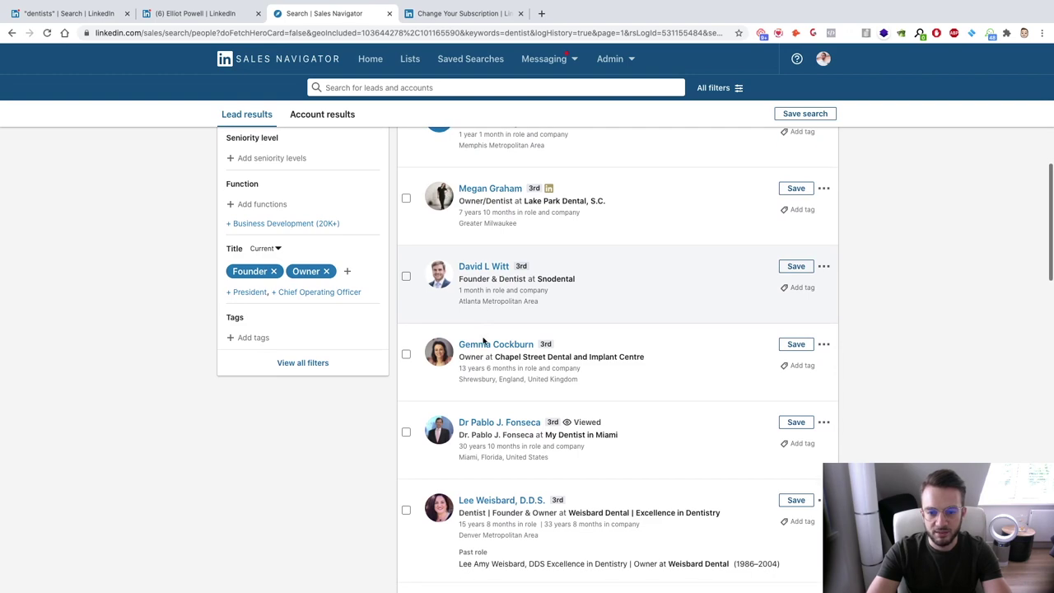
scroll(483, 341, "down", 3)
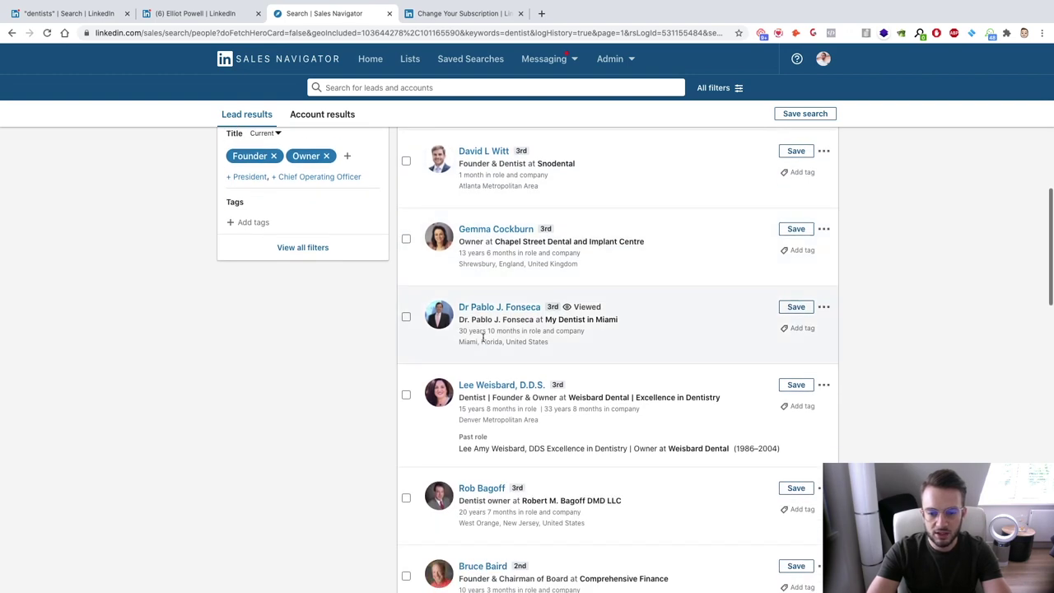
scroll(482, 338, "down", 3)
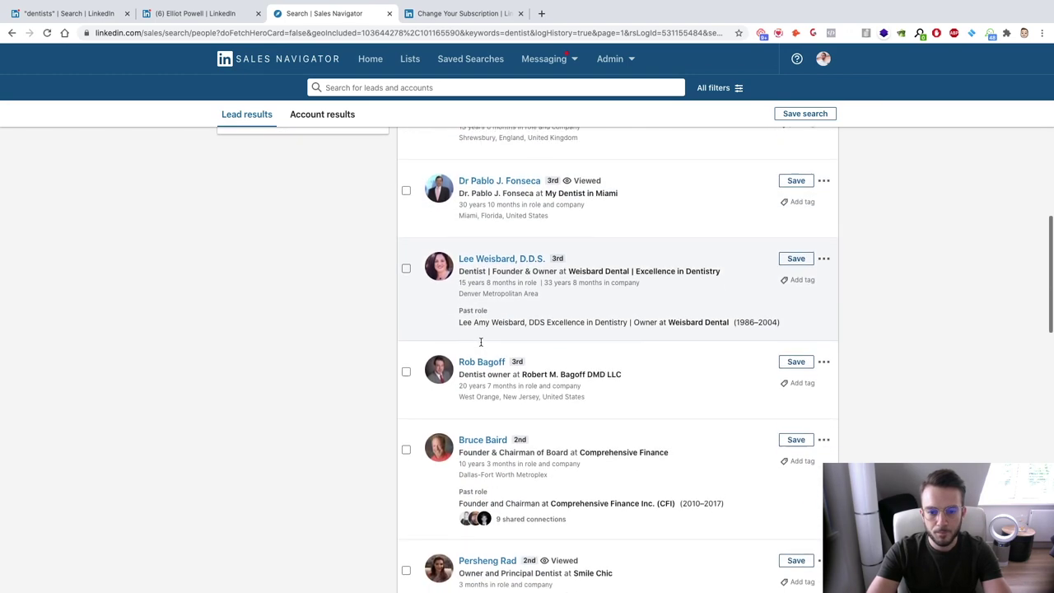
scroll(481, 342, "down", 2)
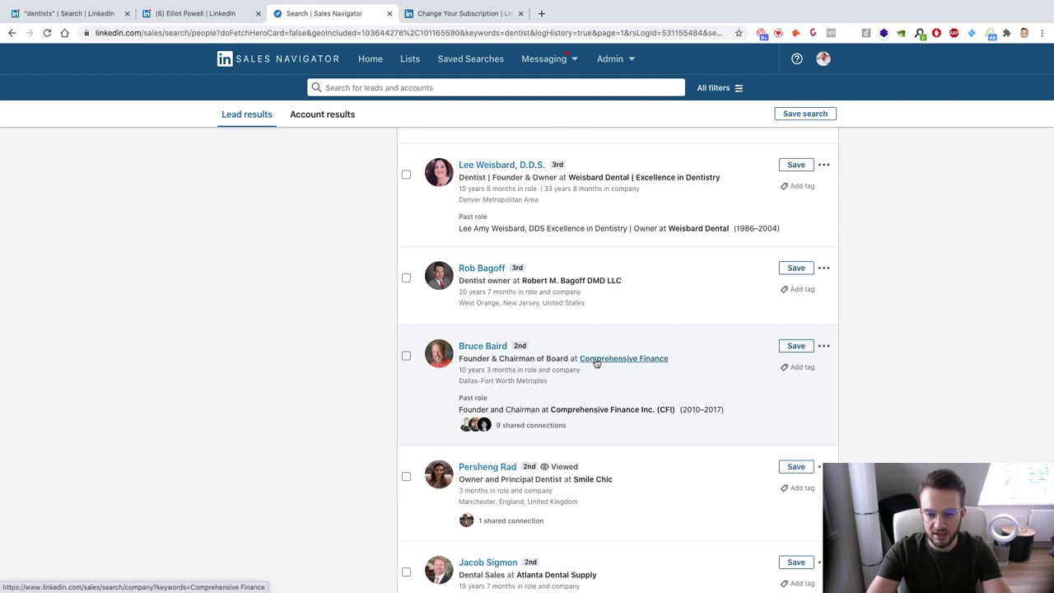
right_click(481, 349)
left_click(488, 354)
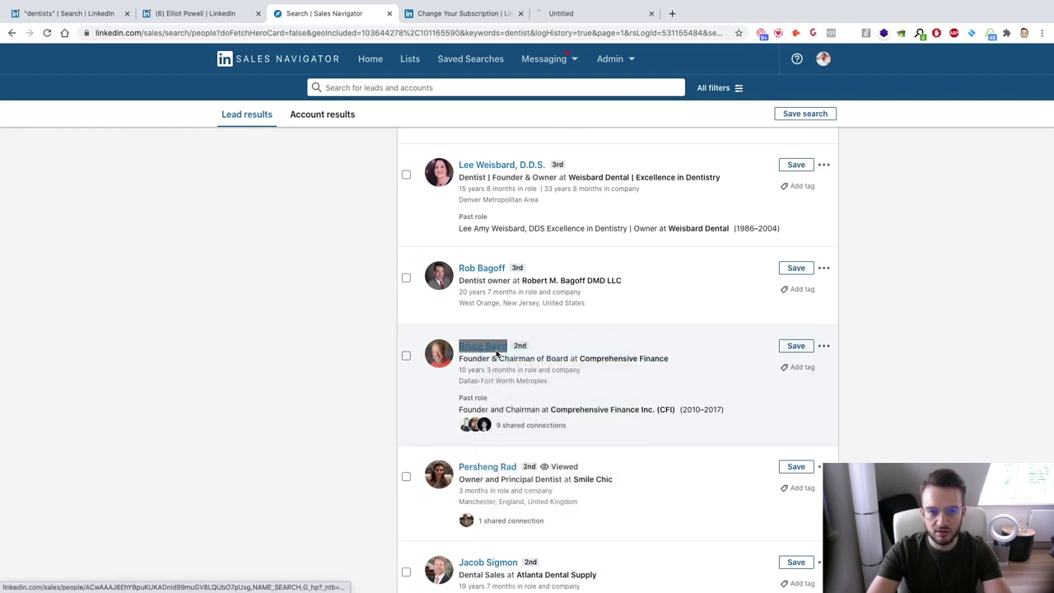
Place the Comprehensive Finance founder's profile tab beside the lead search tab and read the full About text
left_click_drag(593, 13, 442, 15)
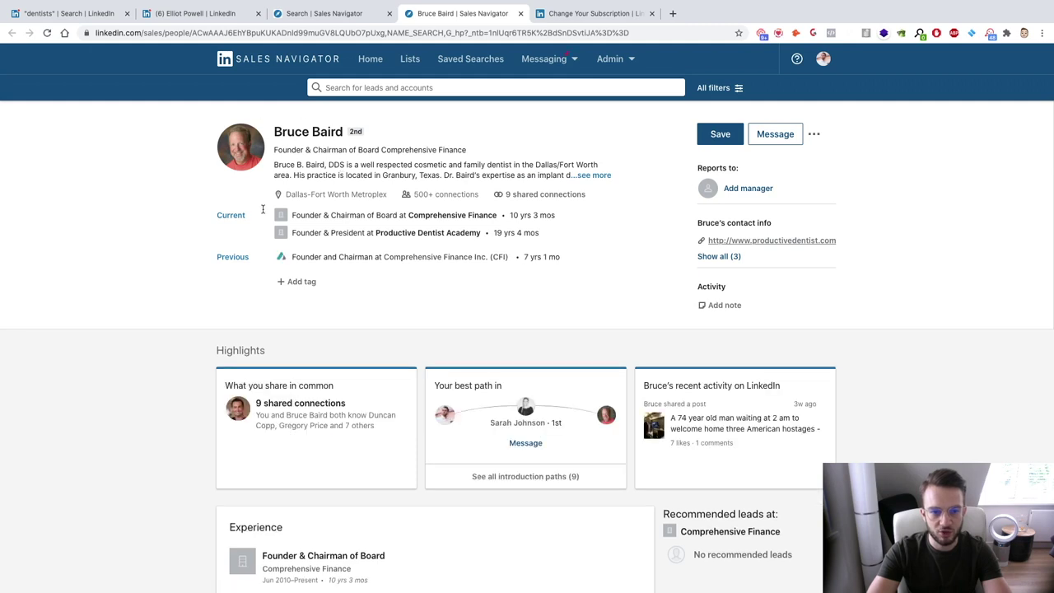
scroll(345, 247, "down", 1)
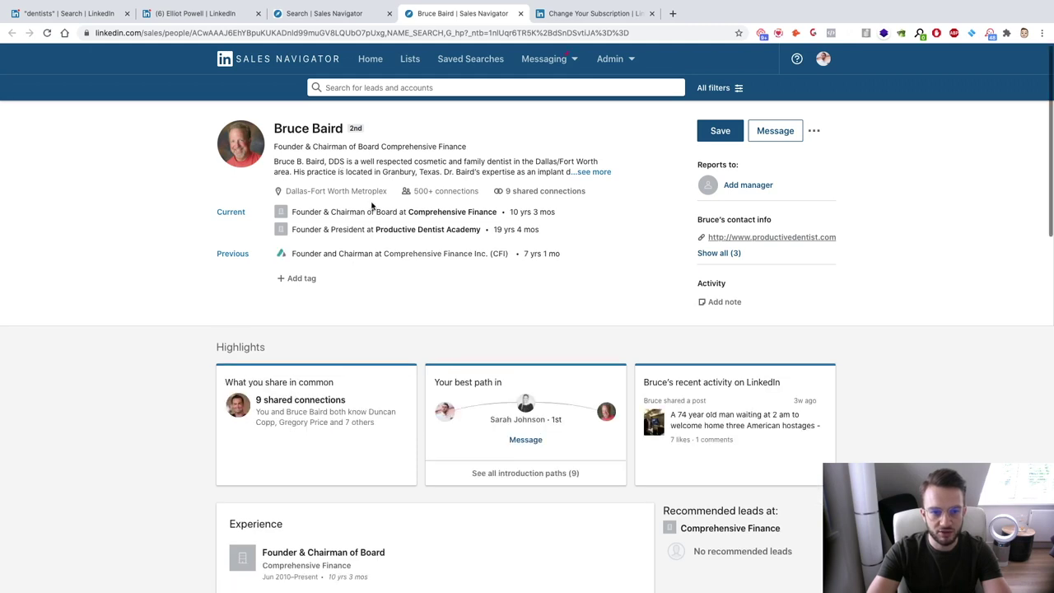
left_click(591, 172)
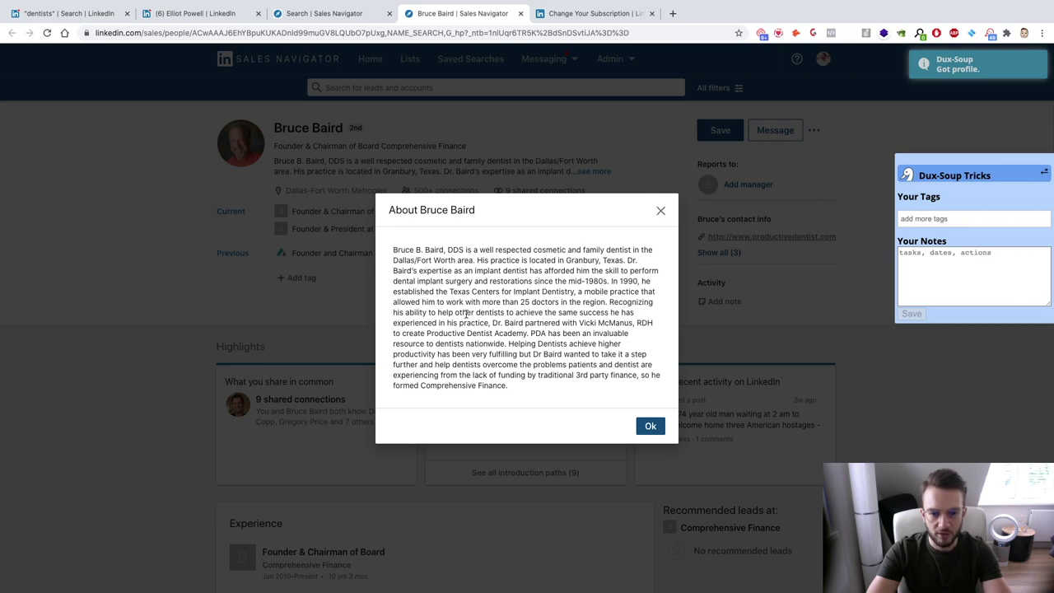
left_click_drag(472, 312, 575, 313)
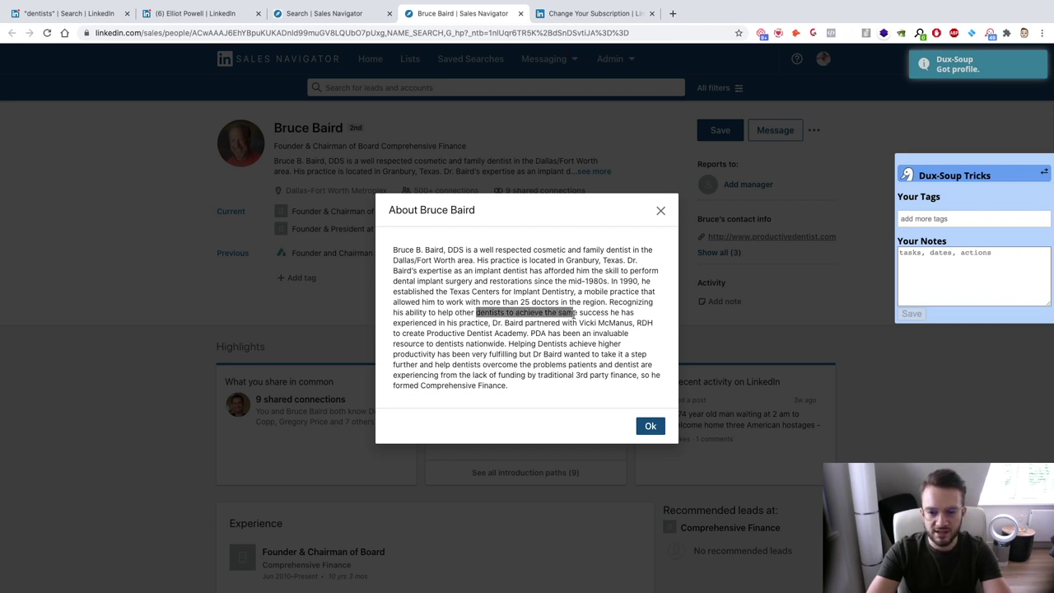
left_click(661, 211)
Return to the lead results and open the profile of the first lead, the dentist owner in the New York City Metropolitan Area
left_click(323, 13)
left_click(278, 191)
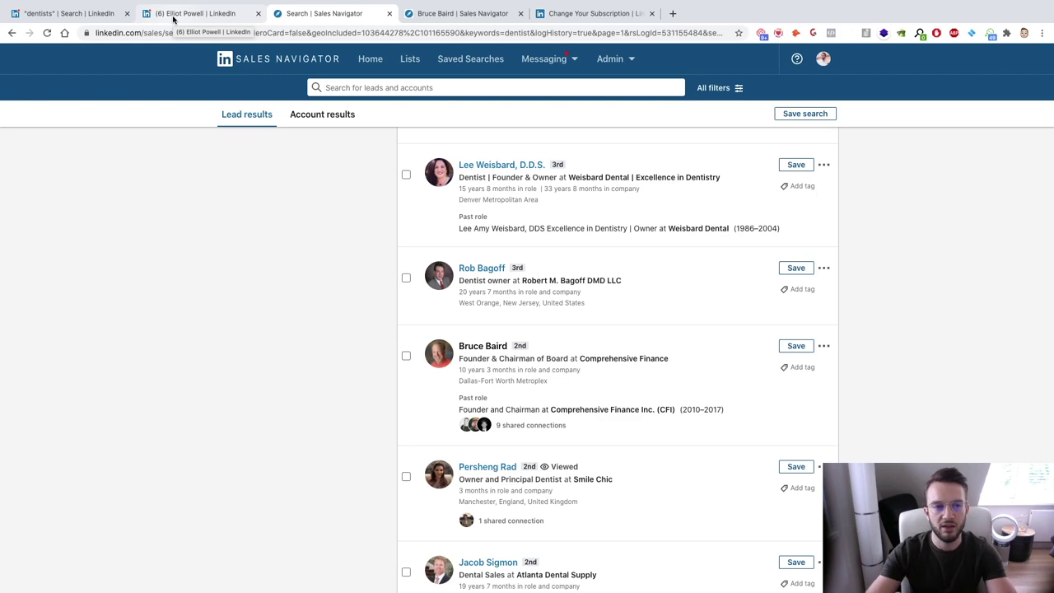
scroll(188, 299, "up", 10)
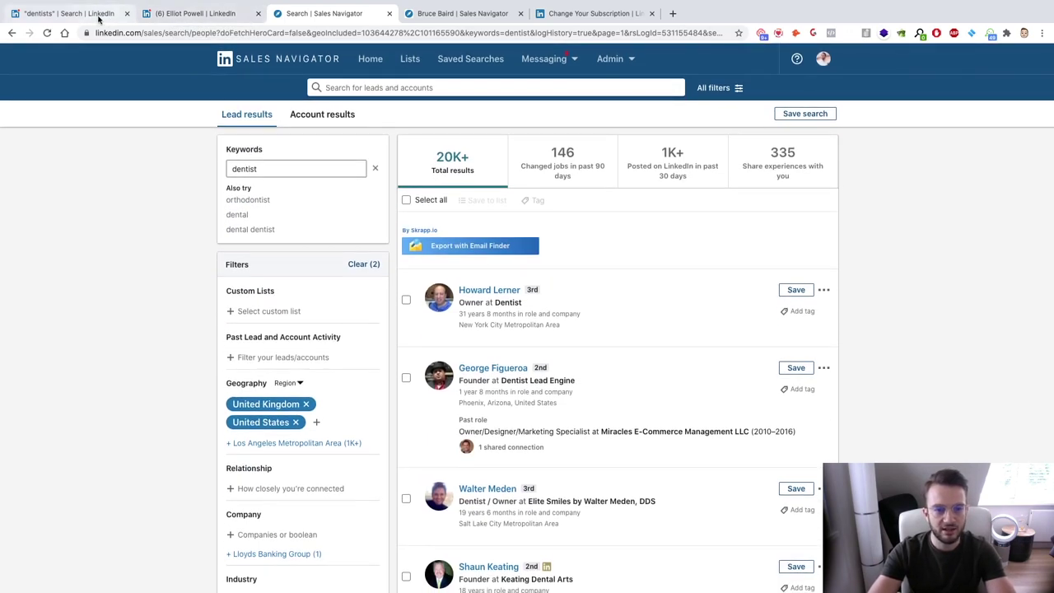
scroll(498, 285, "down", 1)
scroll(498, 285, "up", 1)
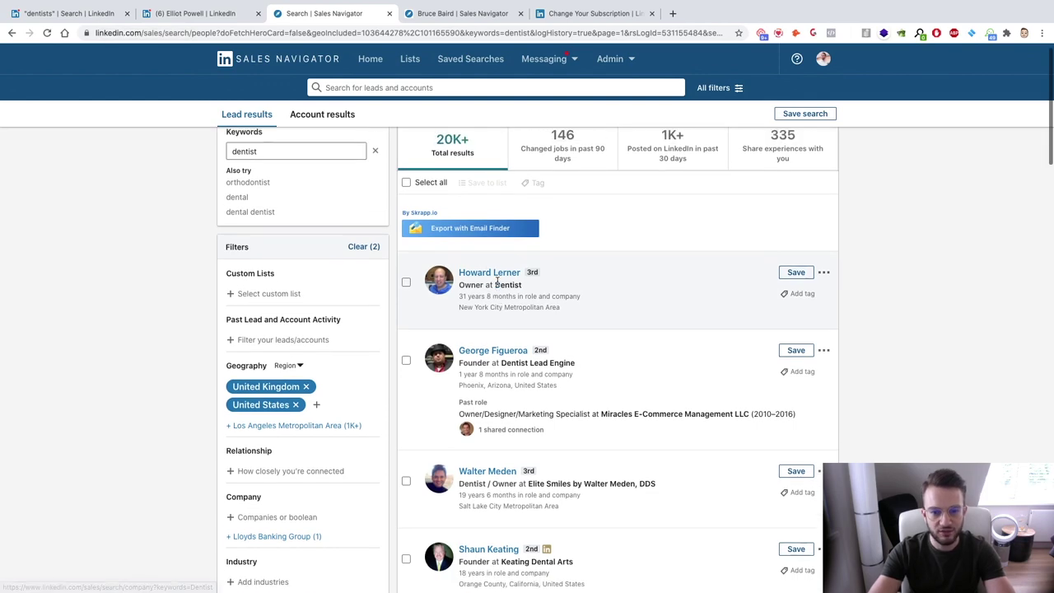
scroll(471, 325, "down", 5)
scroll(471, 324, "up", 5)
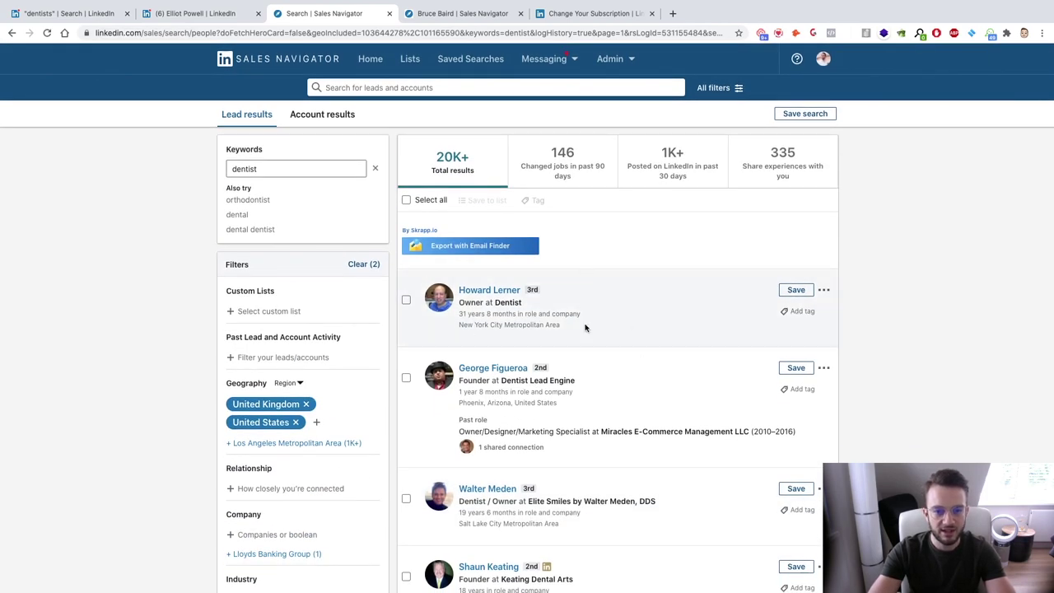
left_click(489, 297)
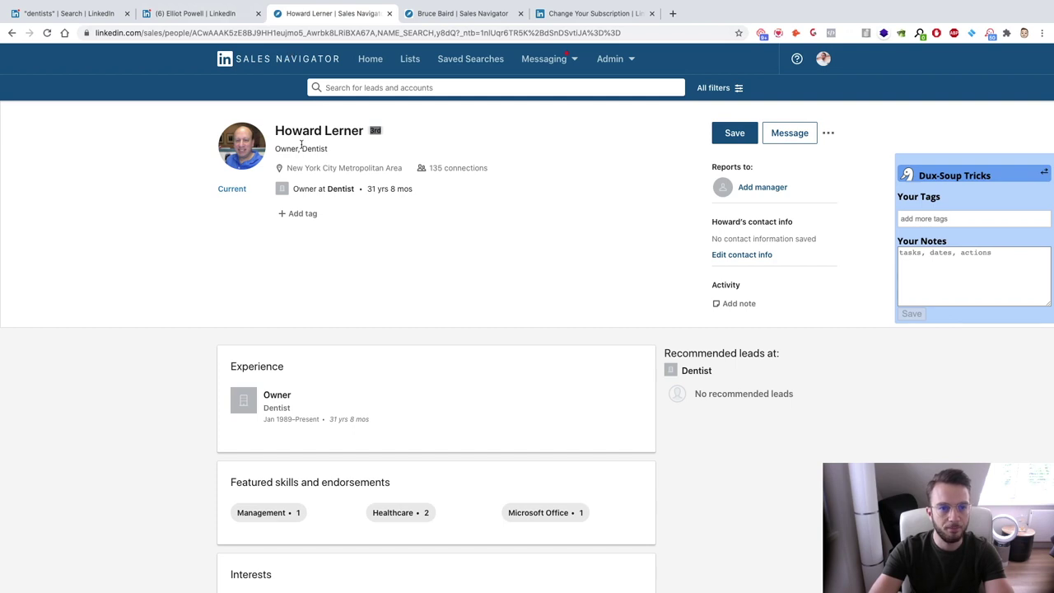
Copy the lead's full name from the profile and search for it in the regular LinkedIn people search
mouse_move(275, 130)
left_mouse_down()
mouse_move(362, 132)
mouse_move(275, 132)
left_mouse_up()
key("ctrl+c")
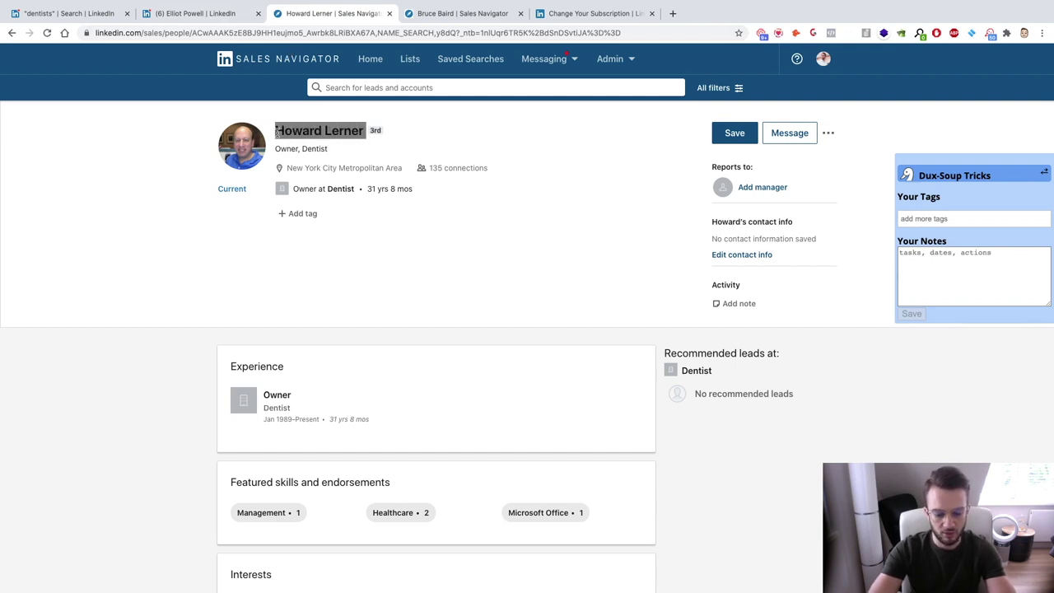
left_click(88, 12)
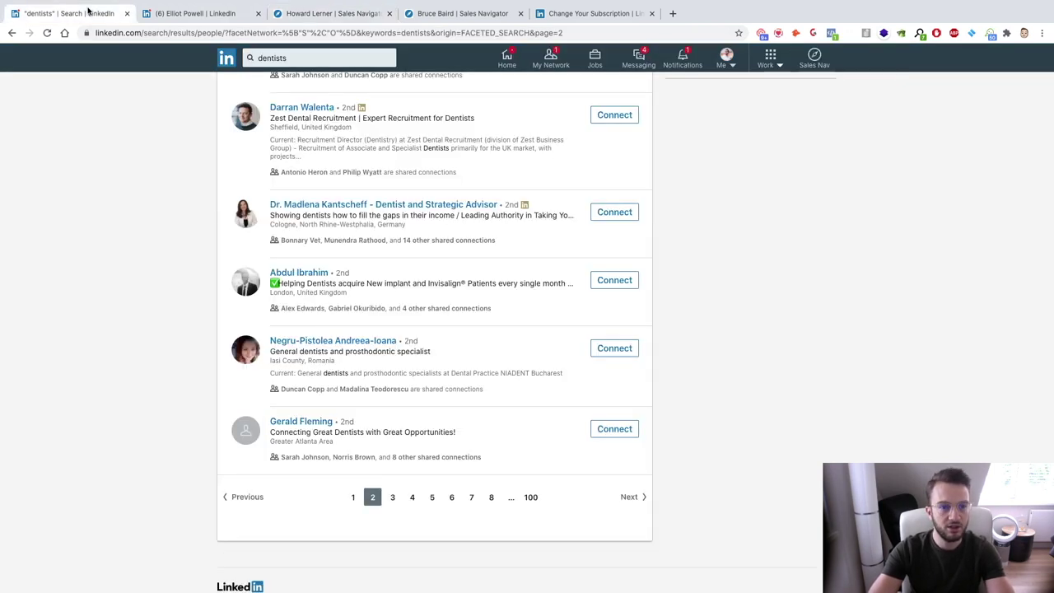
left_click(322, 56)
key("ctrl+v")
key("Return")
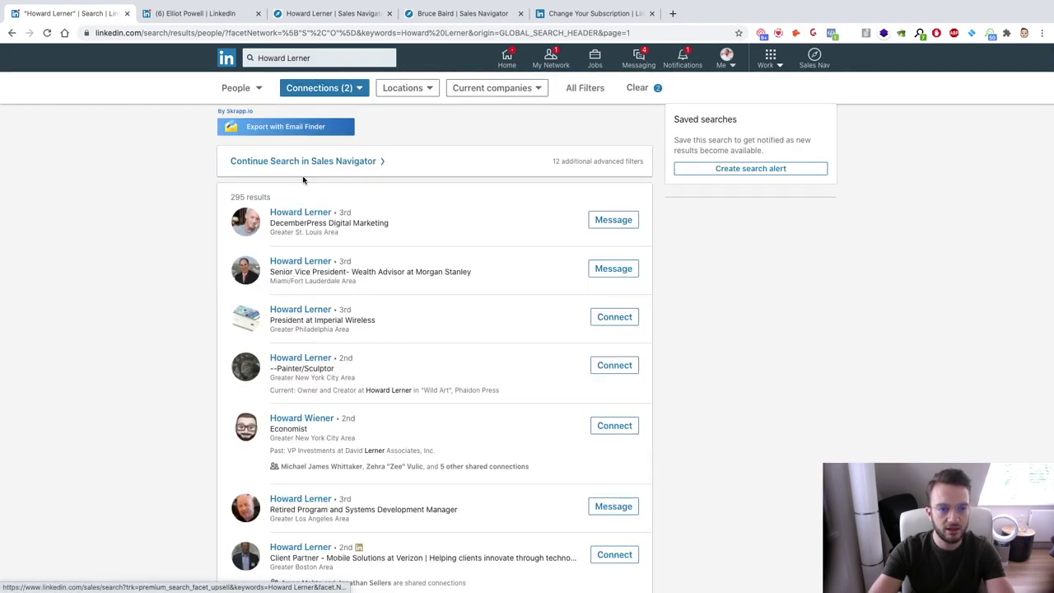
Browse the name search results through page 2 and open the profile of the dentist owner in the Greater New York City Area
left_click(249, 12)
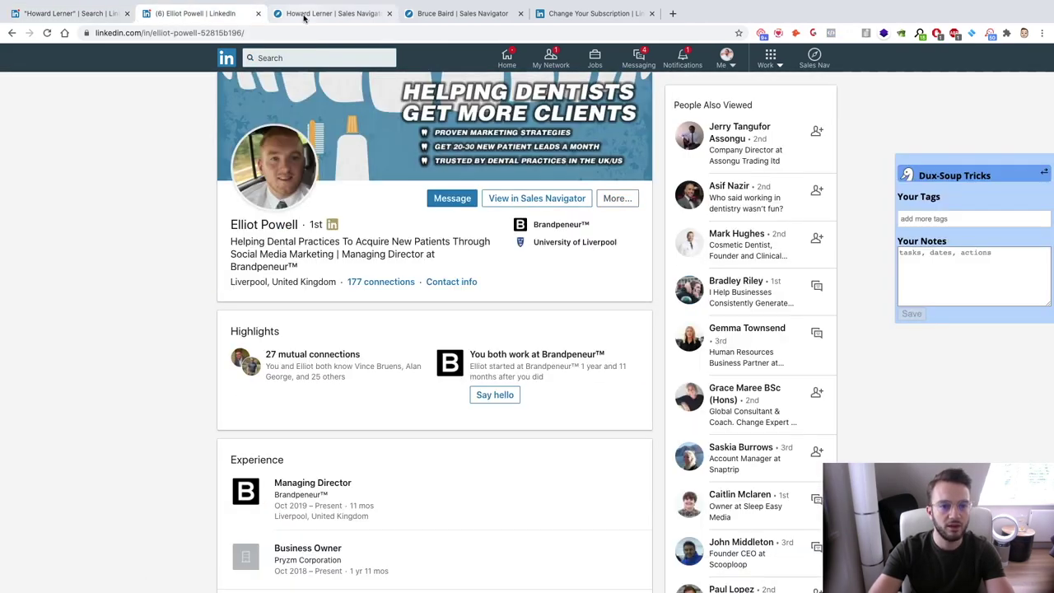
left_click(304, 17)
left_click(72, 13)
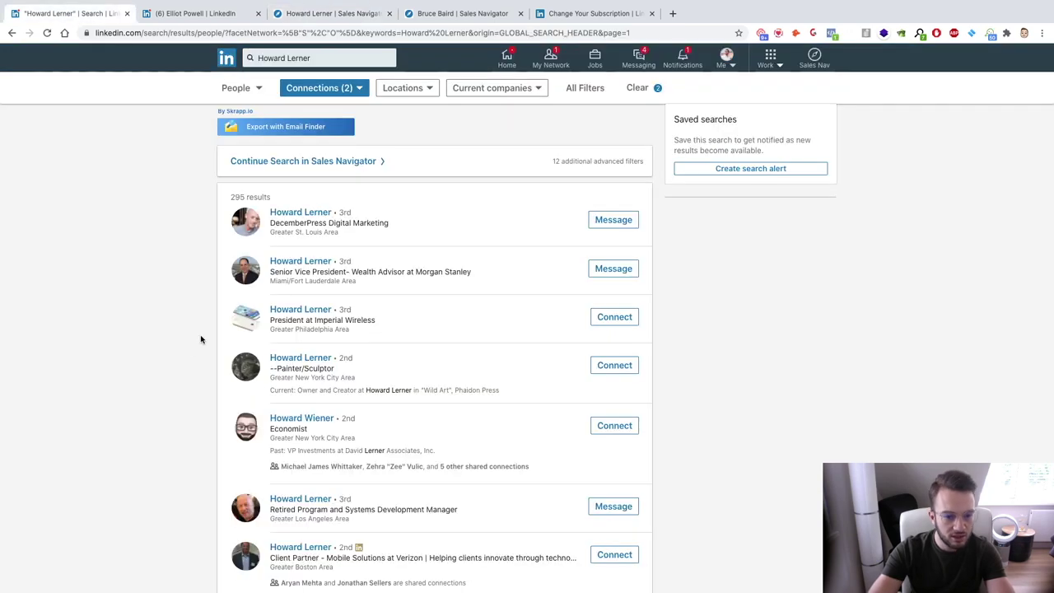
scroll(201, 339, "down", 6)
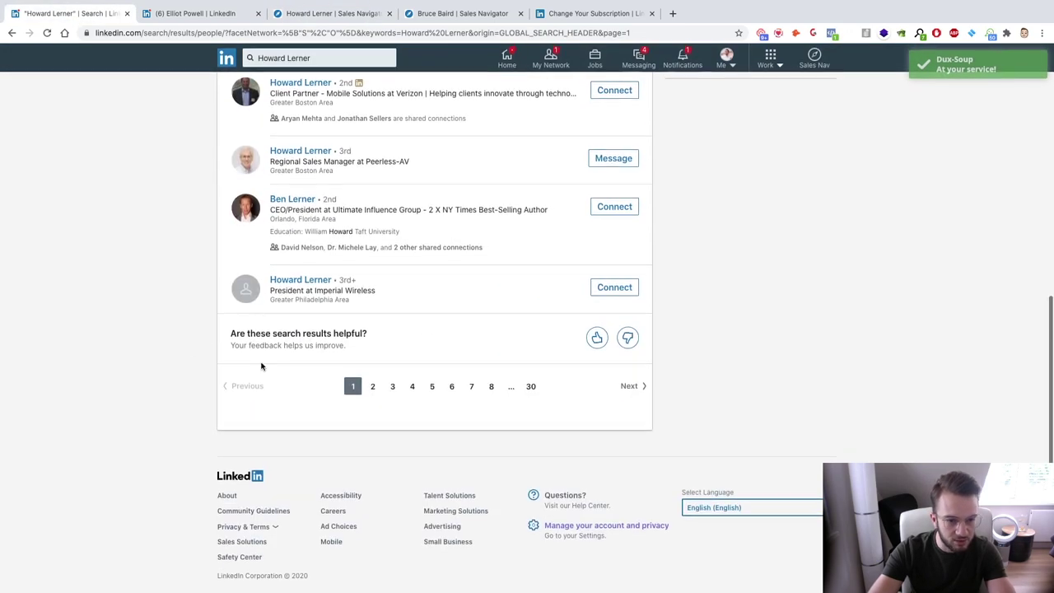
scroll(261, 366, "up", 6)
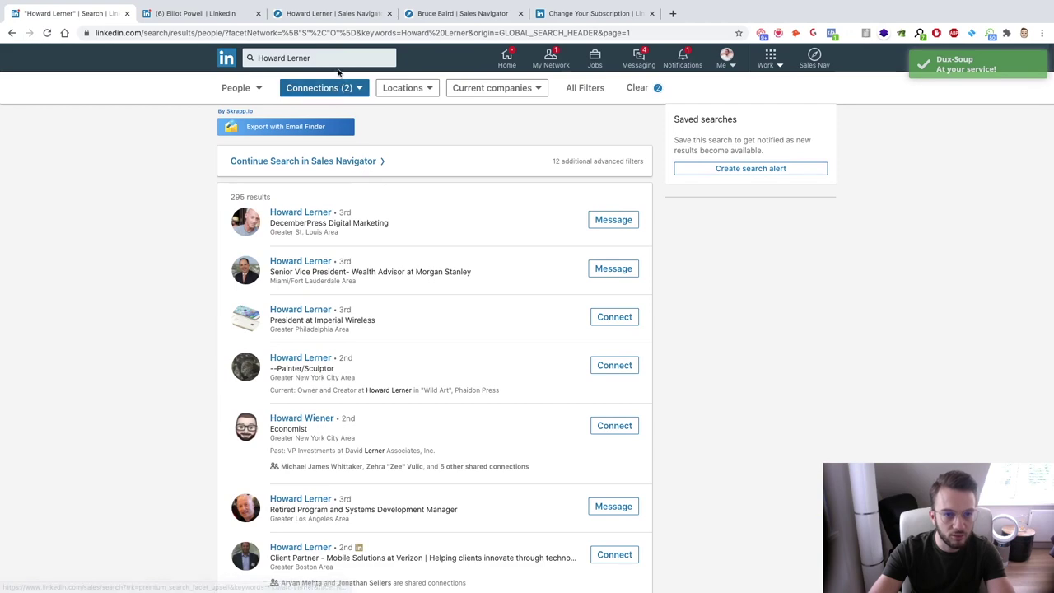
scroll(344, 172, "down", 3)
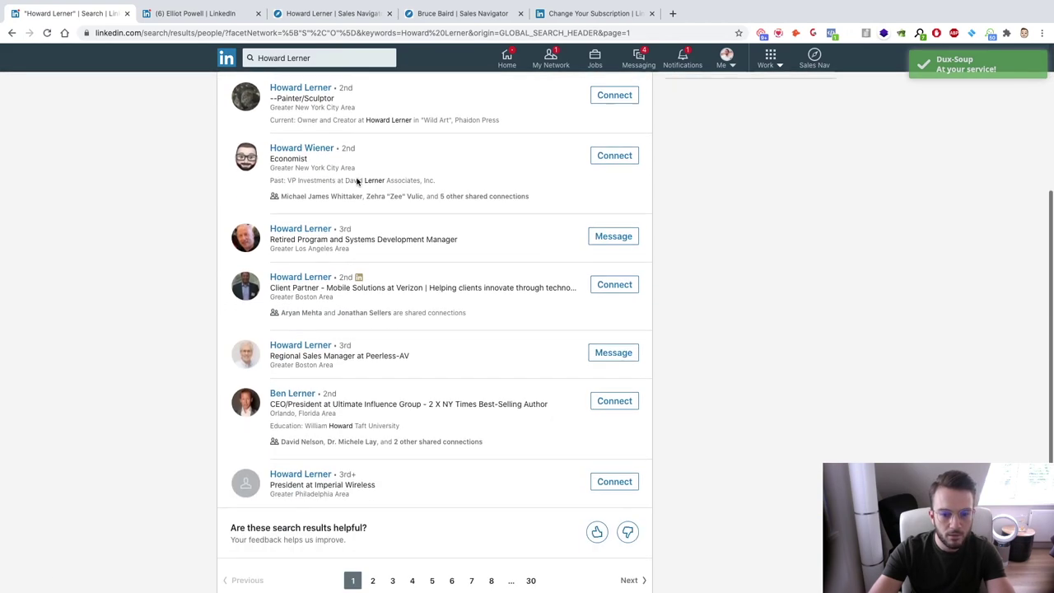
scroll(357, 181, "down", 1)
left_click(373, 531)
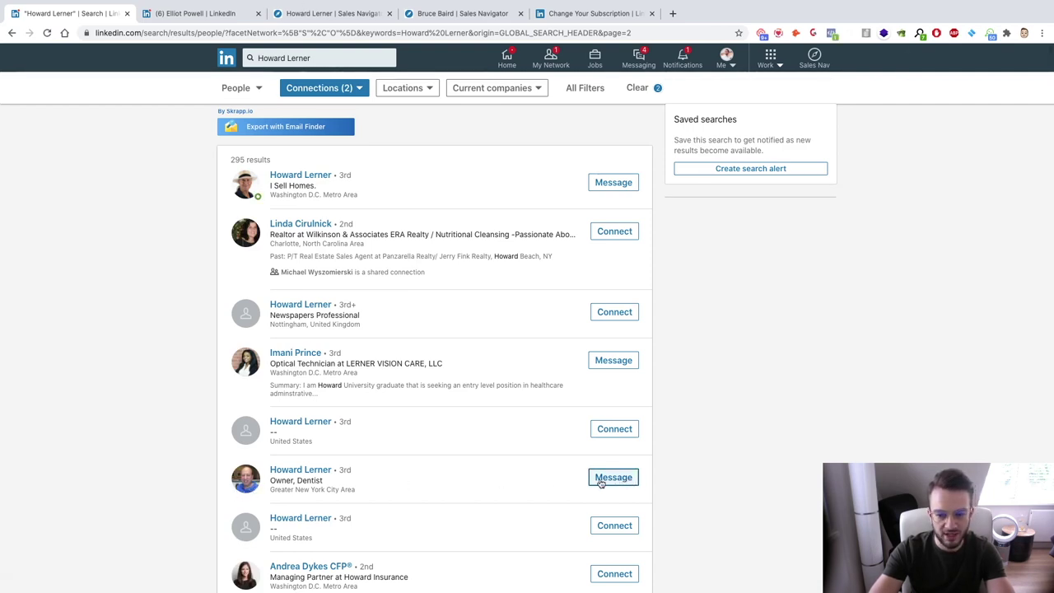
left_click(307, 471)
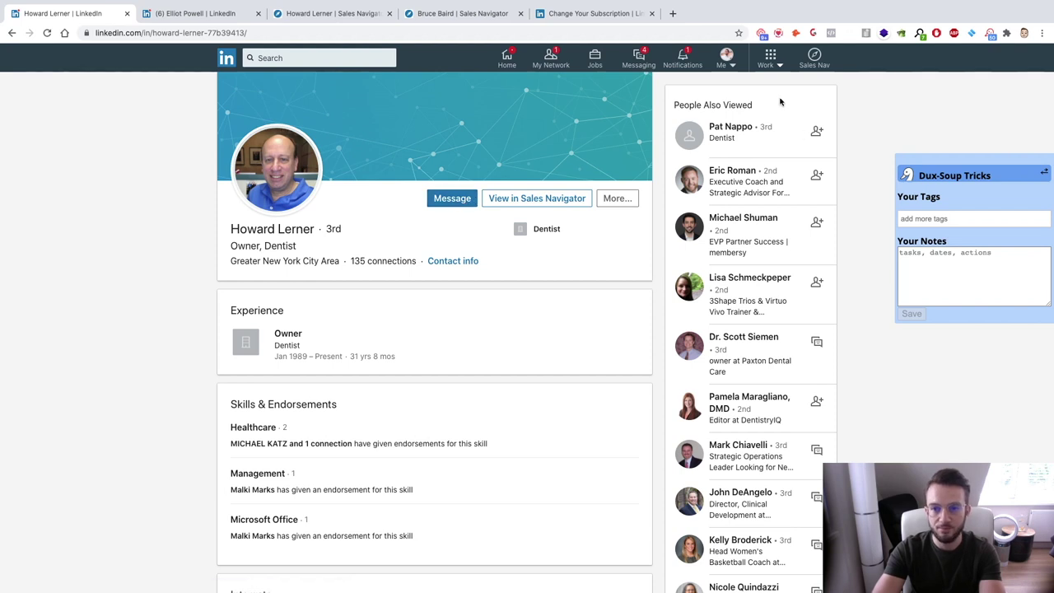
Try the Hunter extension on the dentist owner's profile, dismiss it, and open the profile in the RocketReach extension instead
left_click(796, 33)
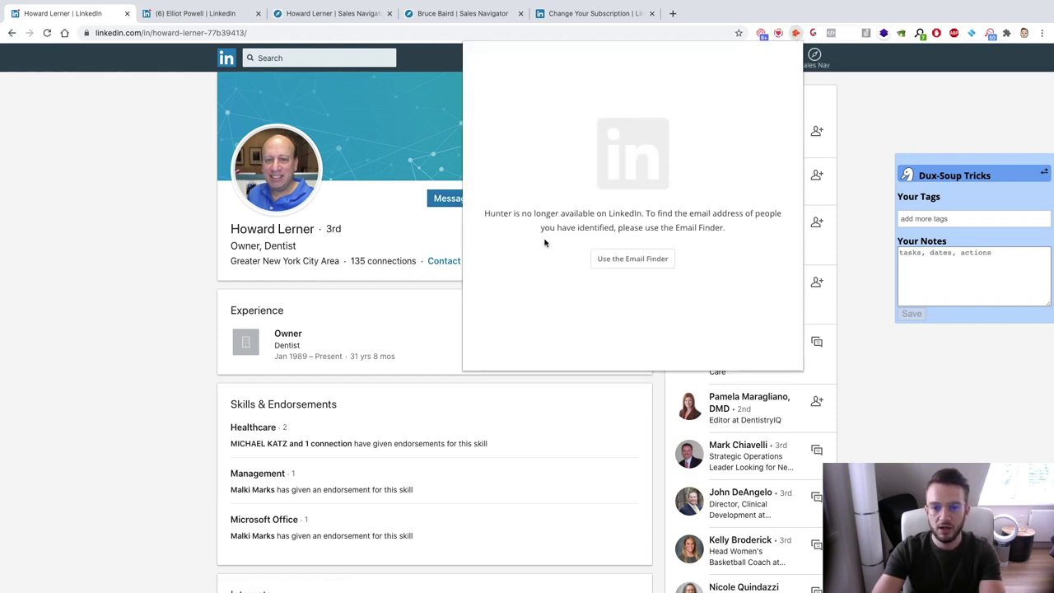
left_click(883, 138)
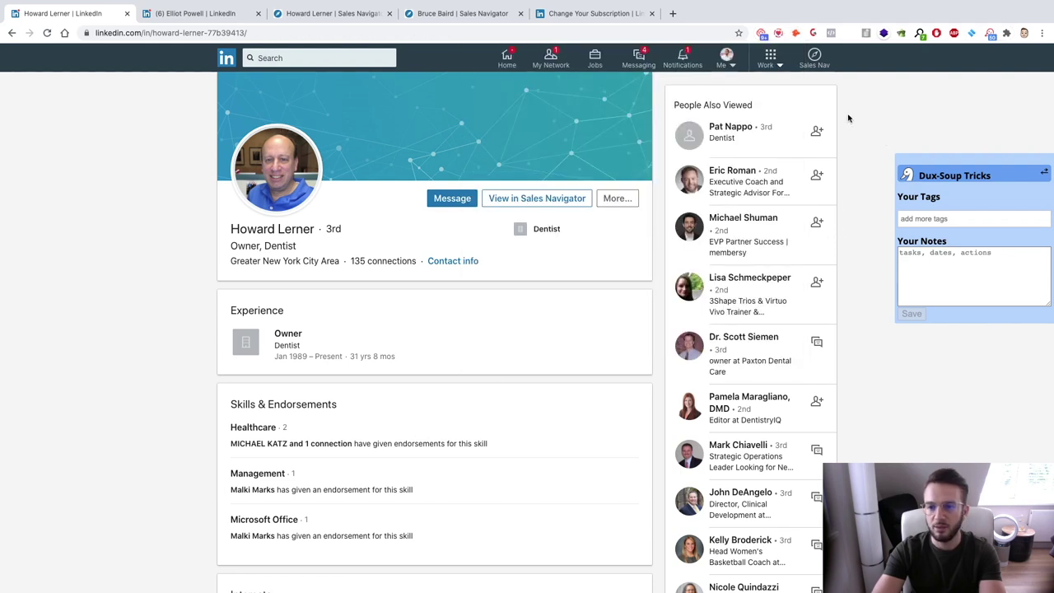
left_click(1006, 34)
scroll(922, 164, "down", 2)
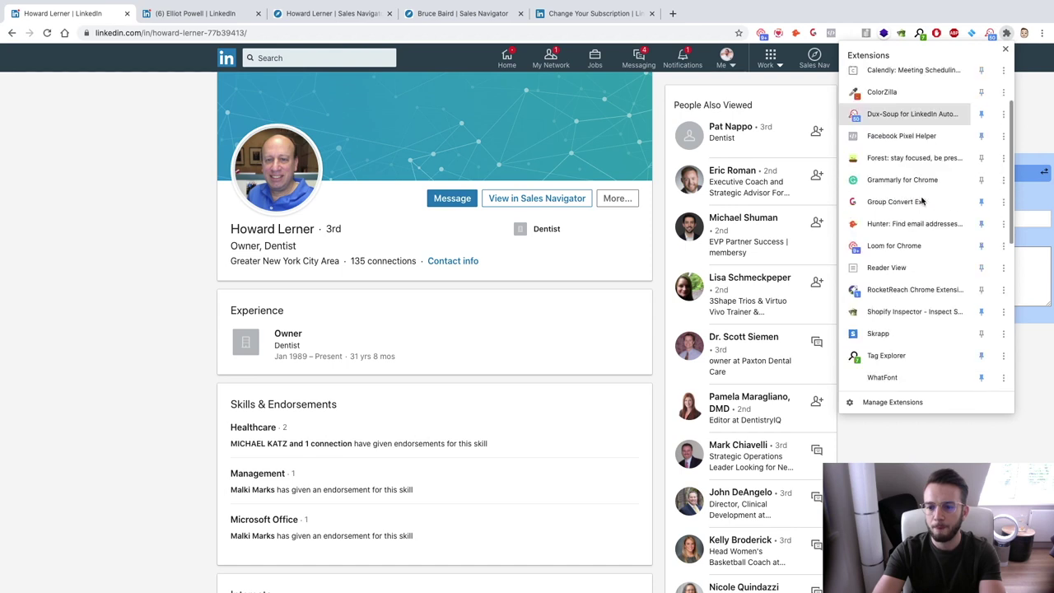
left_click(912, 294)
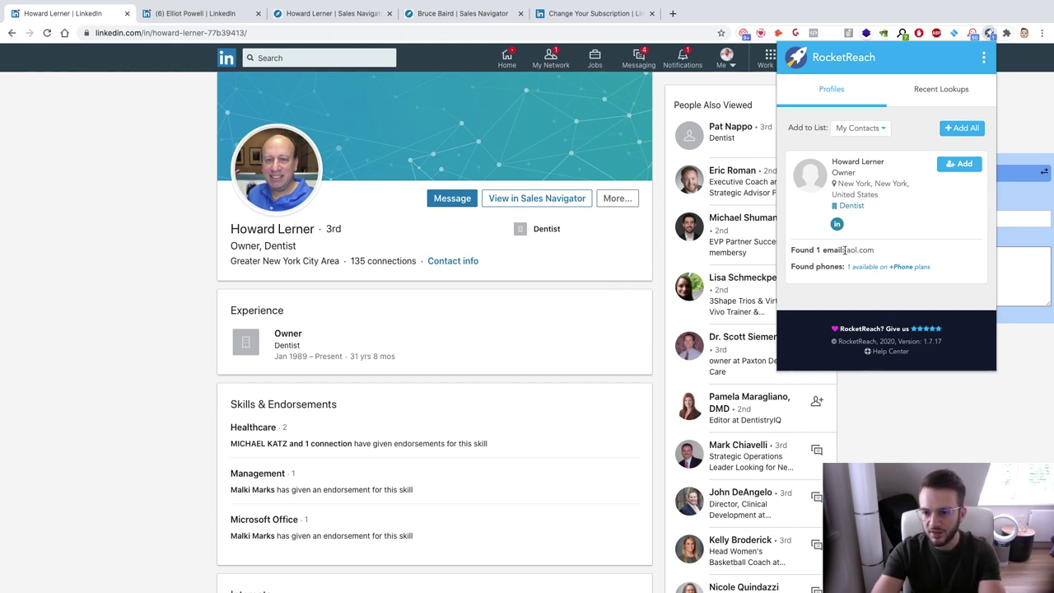
Add the lead to the My Contacts list in RocketReach, copy the first e-mail address listed, and close the extension
left_click(953, 169)
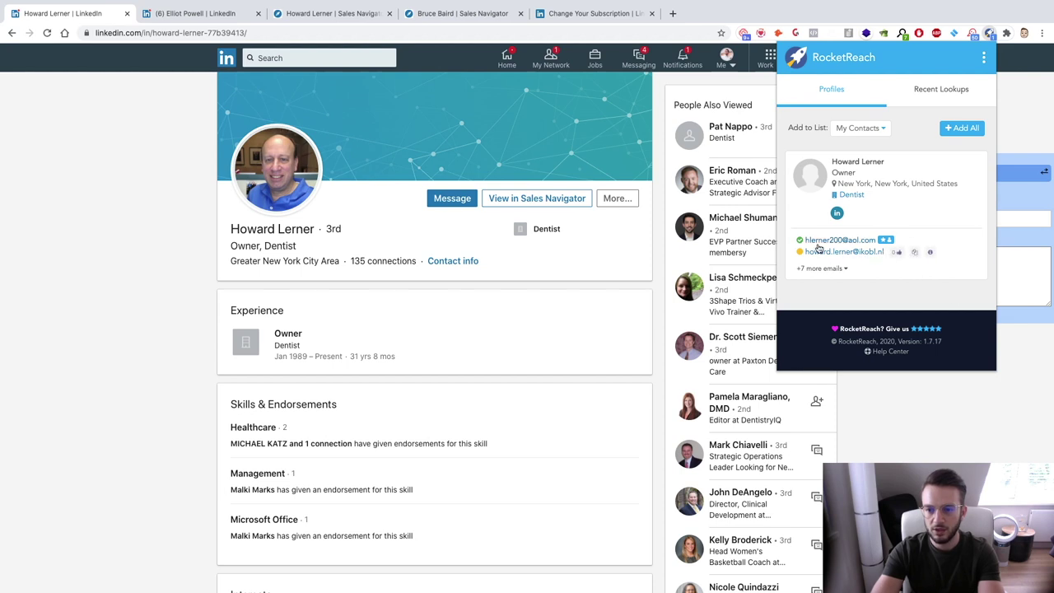
right_click(849, 242)
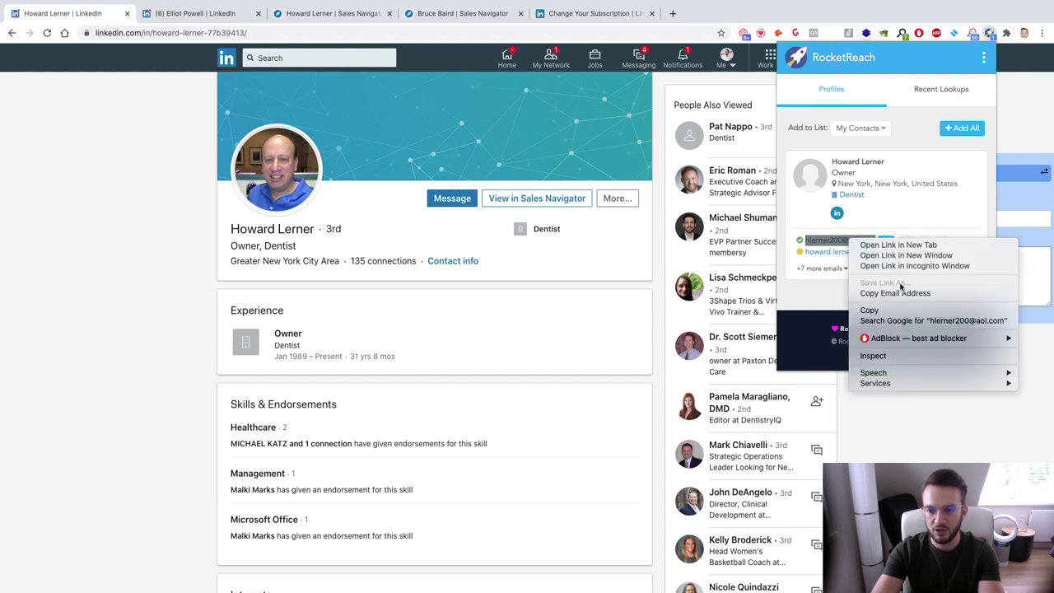
left_click(860, 311)
left_click(167, 317)
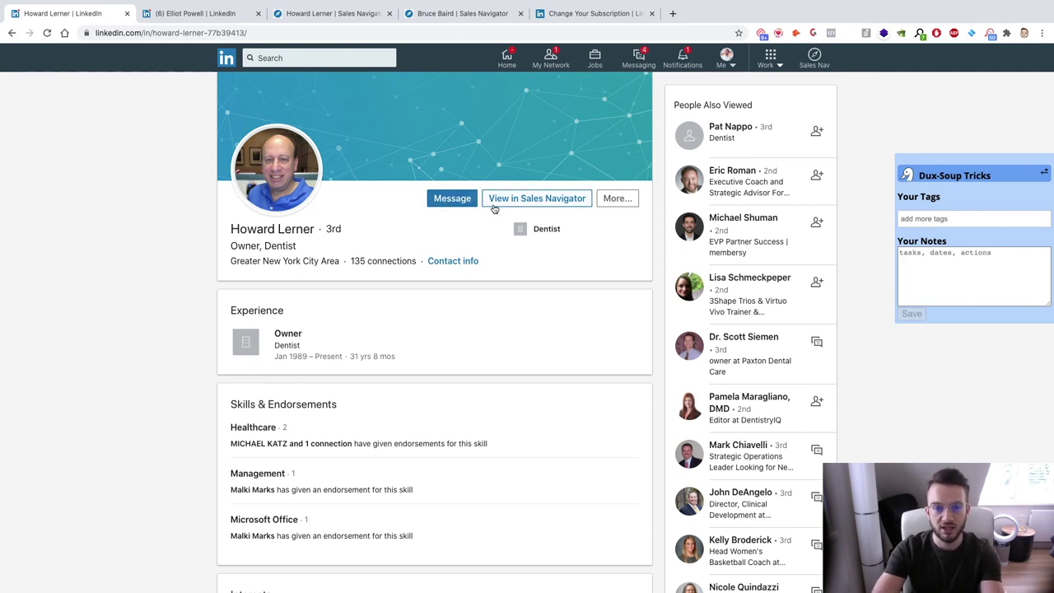
left_click(616, 199)
left_click(2, 211)
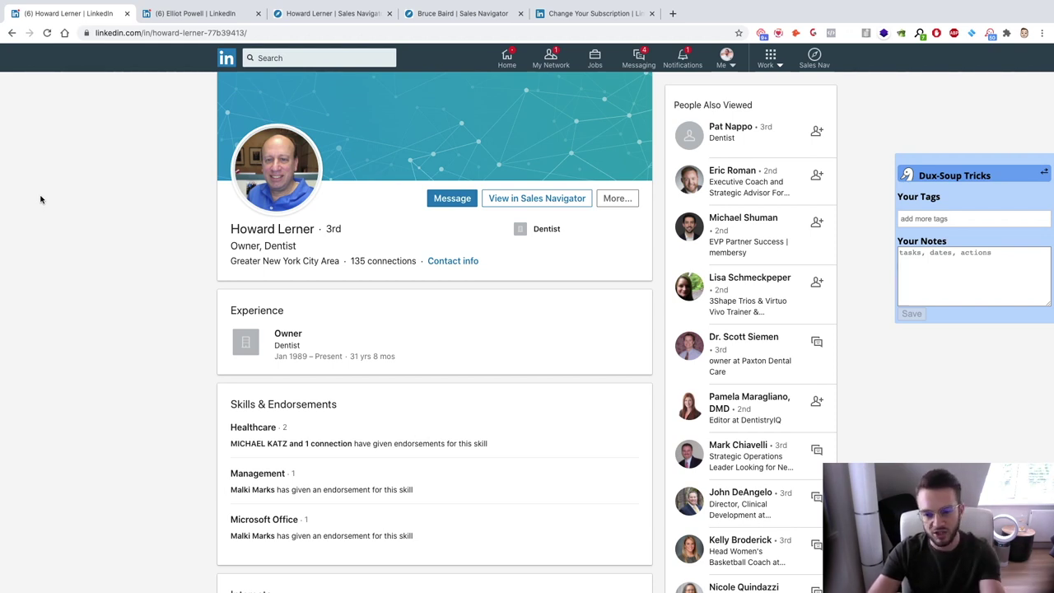
scroll(40, 199, "down", 1)
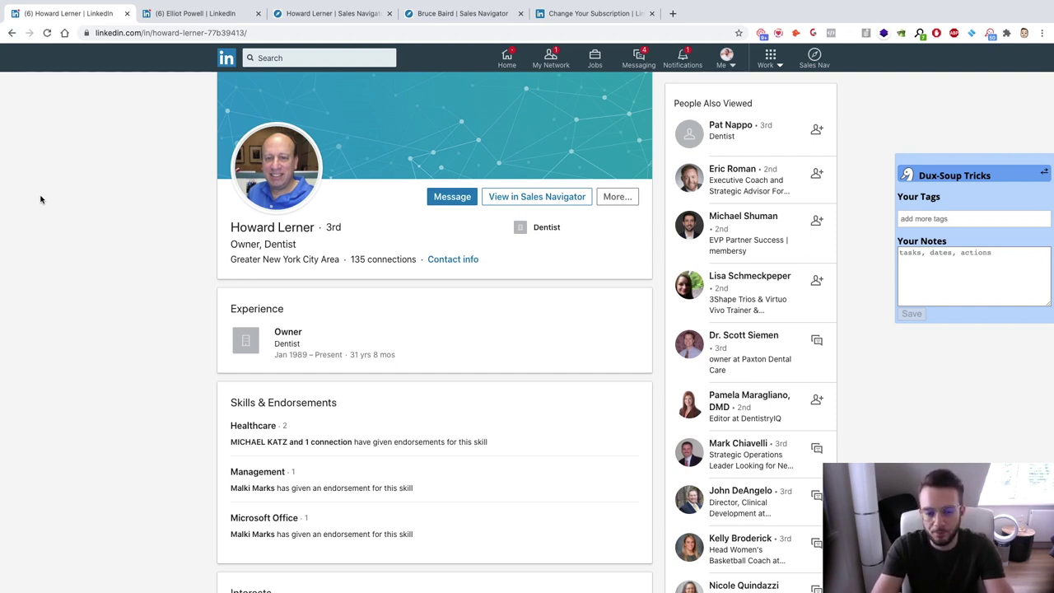
Open the LinkedIn message inbox and browse the list of recent conversations for an example outreach message
left_click(639, 57)
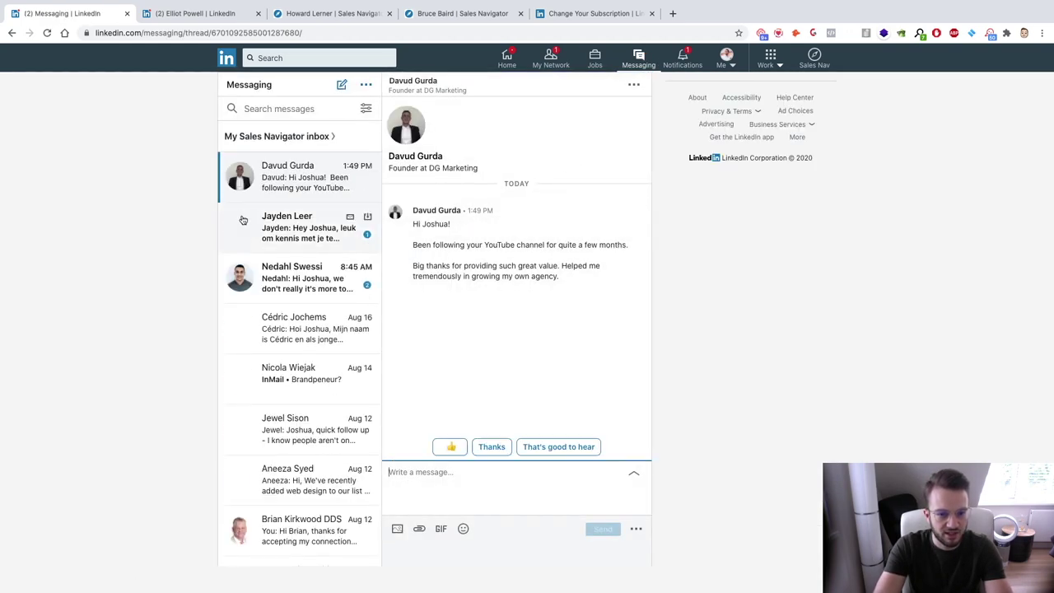
scroll(277, 280, "down", 2)
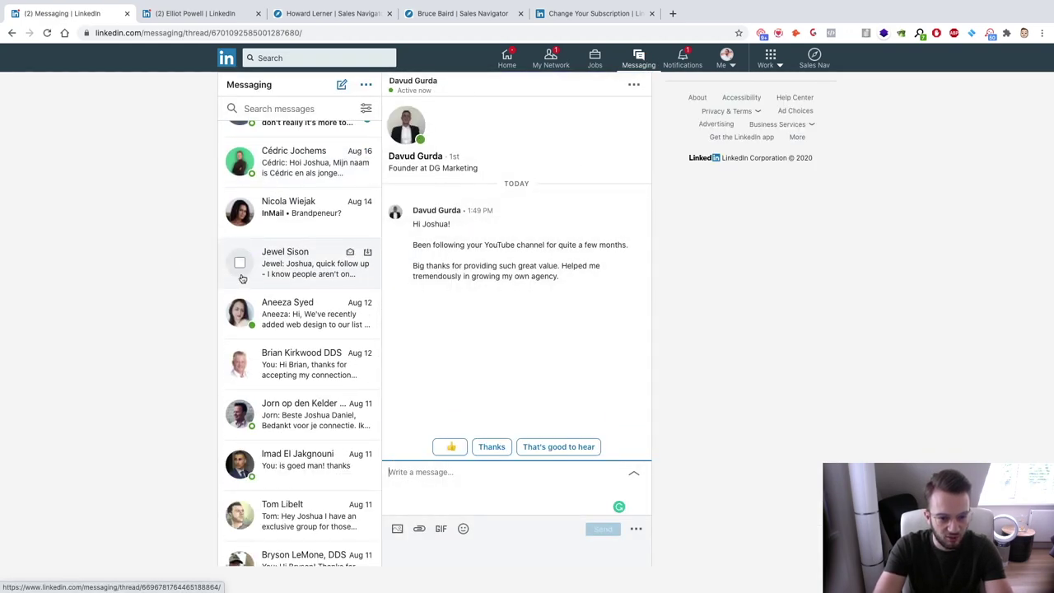
scroll(239, 270, "down", 1)
scroll(240, 277, "up", 2)
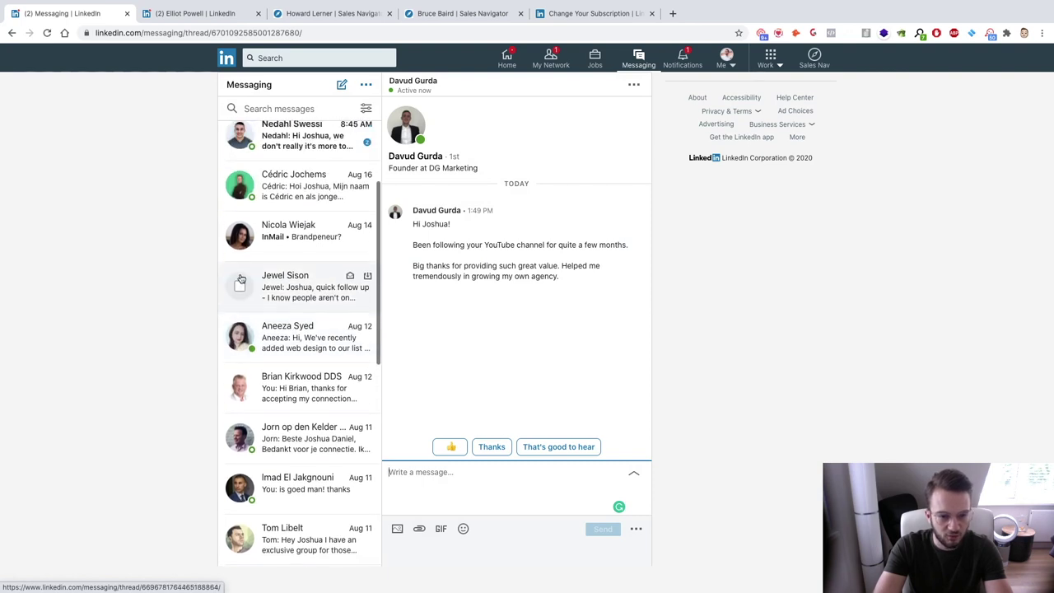
scroll(239, 272, "down", 1)
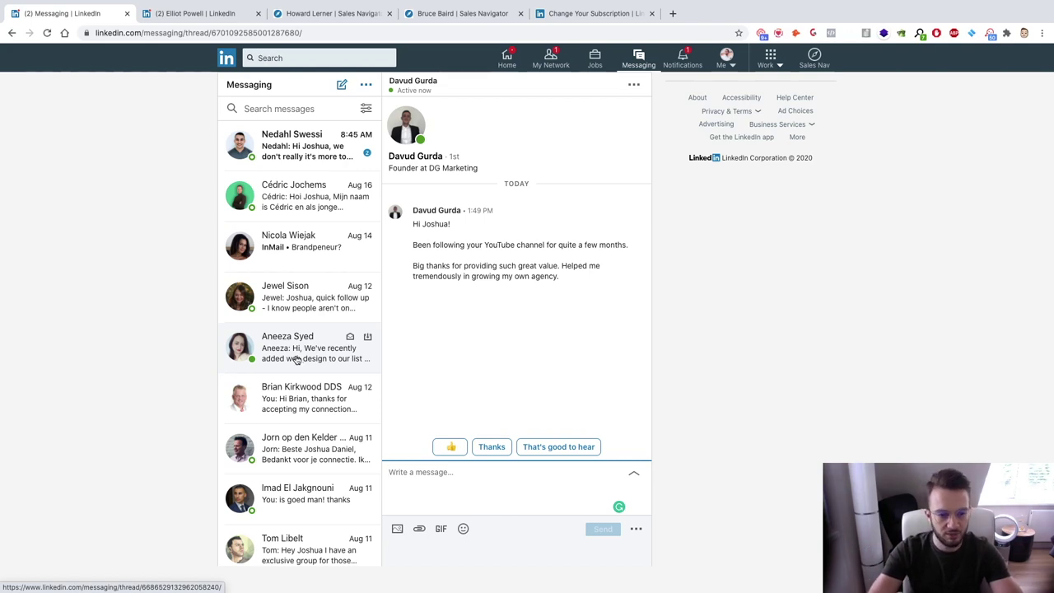
Open the Aug 12 conversation offering web design and go back through it to the opening message about getting new agency clients
left_click(296, 360)
scroll(451, 339, "up", 2)
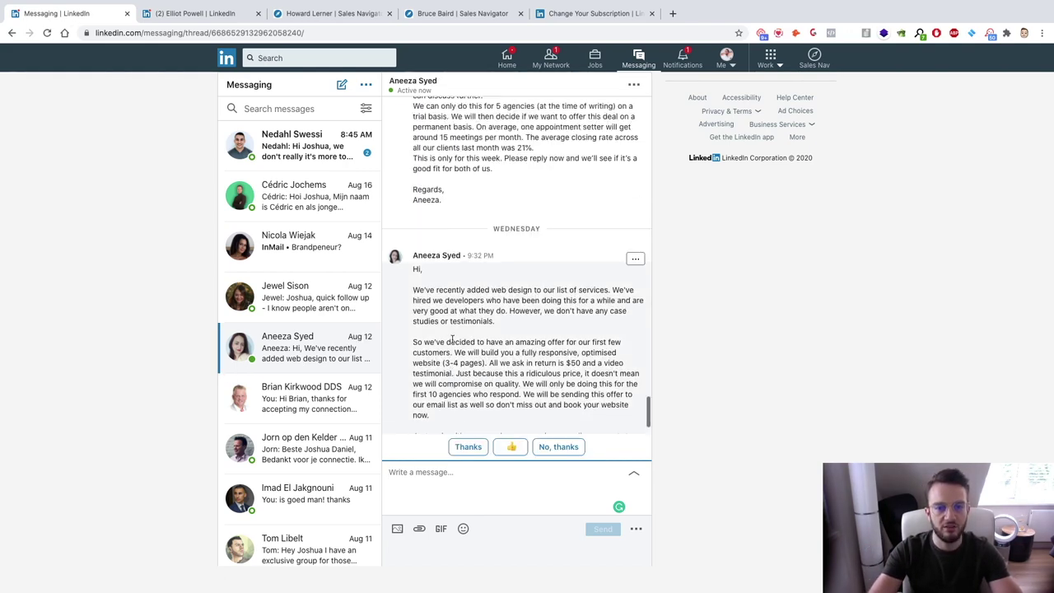
scroll(451, 339, "up", 10)
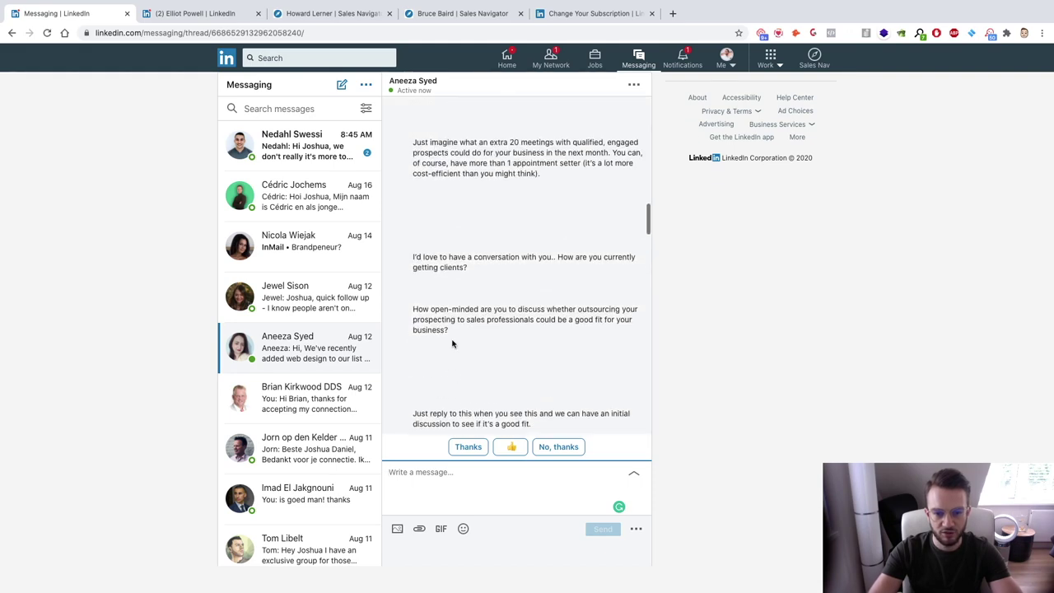
scroll(451, 344, "up", 10)
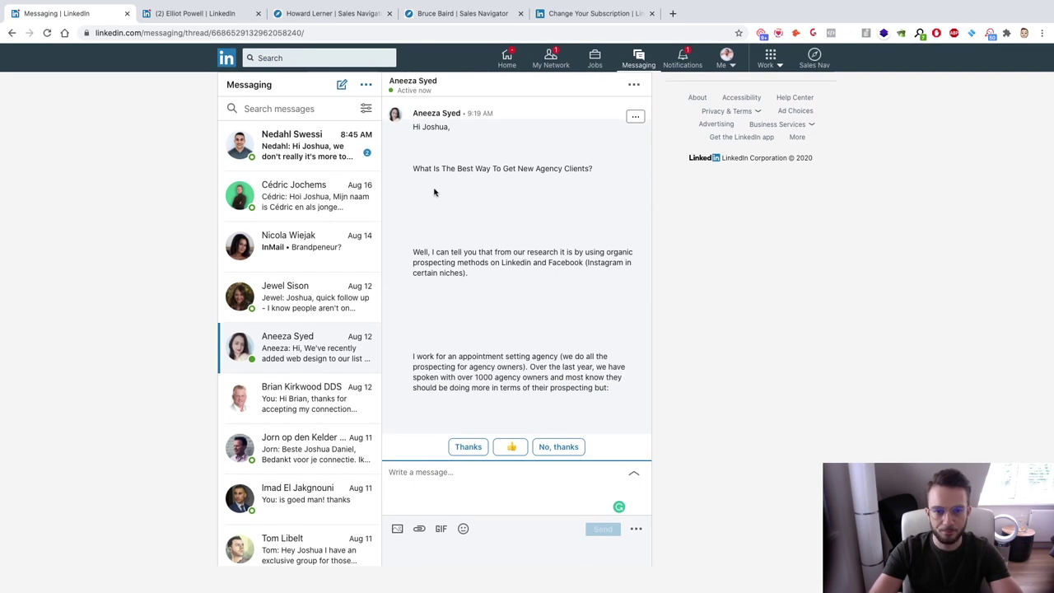
Highlight the opening question about getting new agency clients and the blank gaps between the following paragraphs of the message
left_click_drag(412, 168, 584, 165)
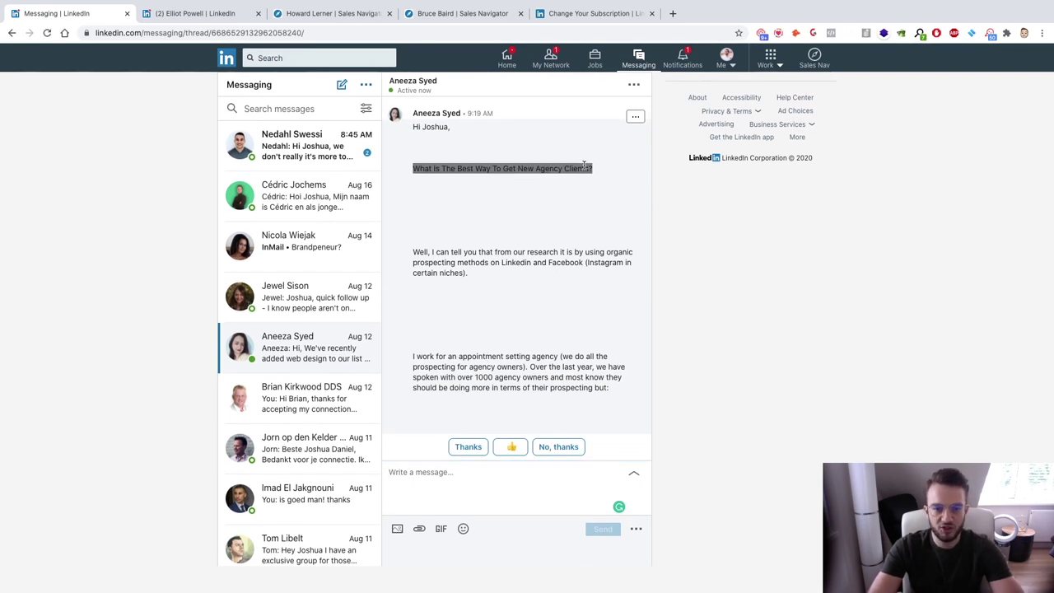
left_click(583, 164)
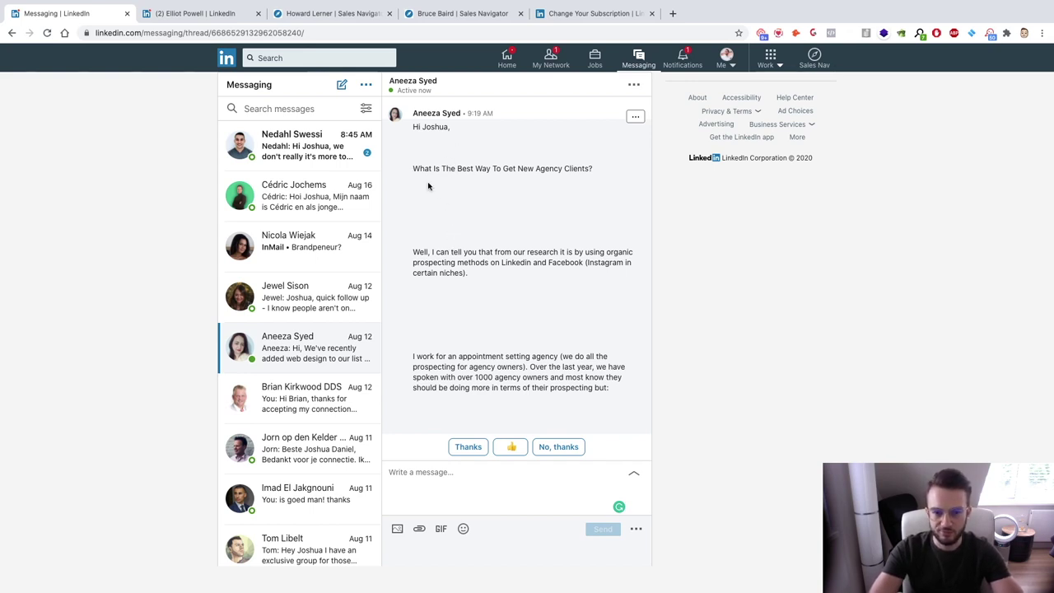
left_click_drag(428, 185, 424, 249)
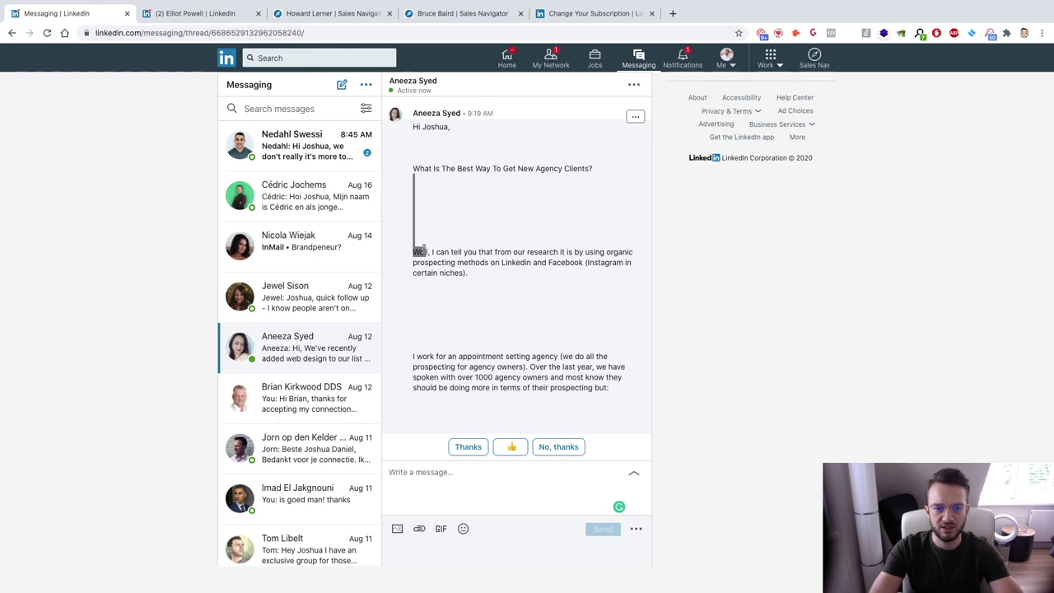
left_click_drag(425, 287, 421, 349)
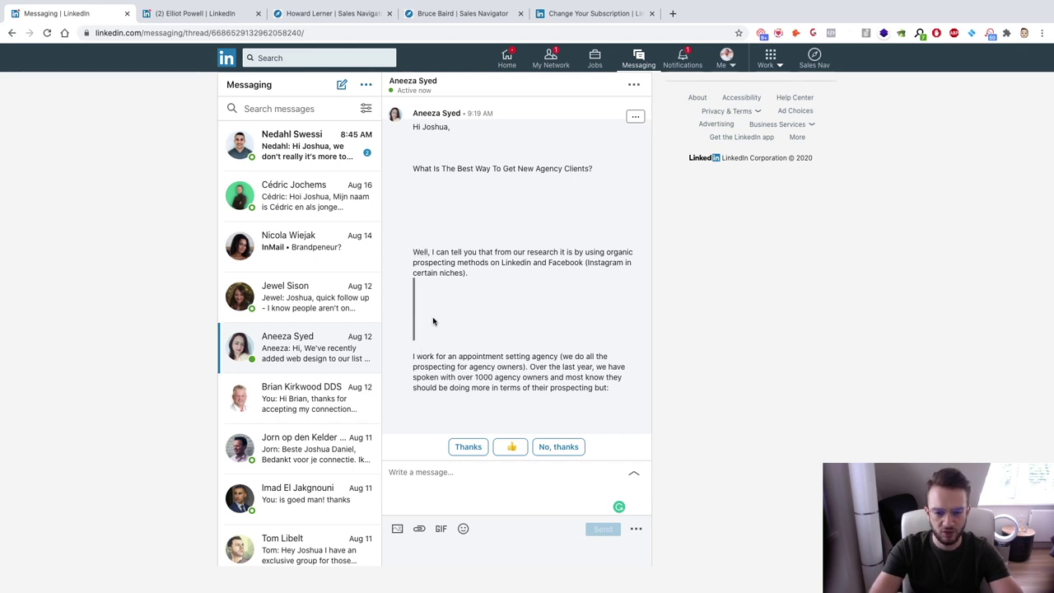
Examine the spacing around the listed reasons for not prospecting, and highlight the opening question again at the start of the message
scroll(433, 321, "down", 2)
left_click_drag(426, 238, 423, 272)
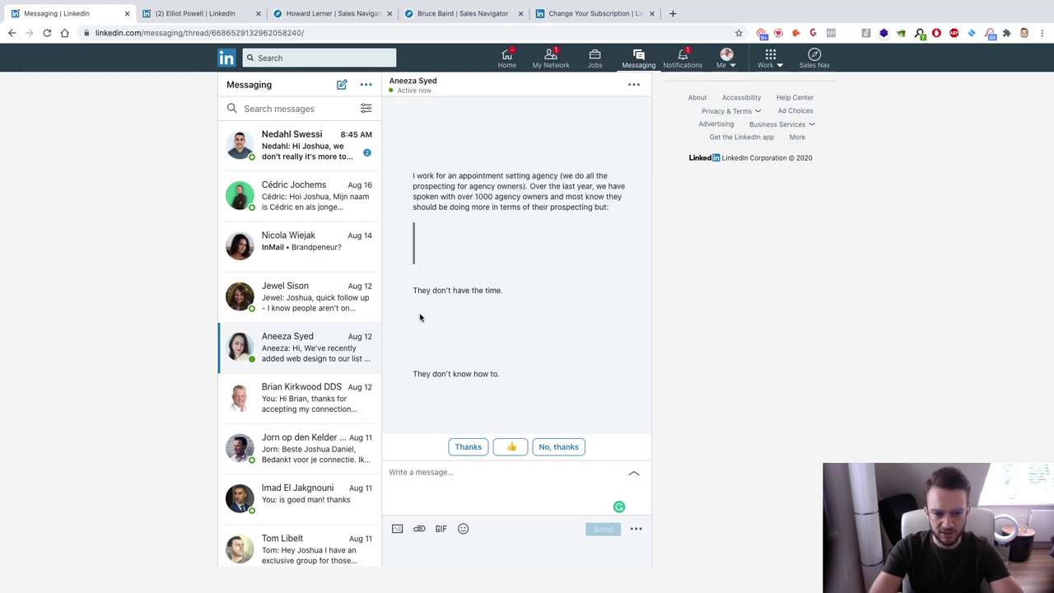
left_click_drag(419, 317, 419, 360)
scroll(419, 358, "down", 2)
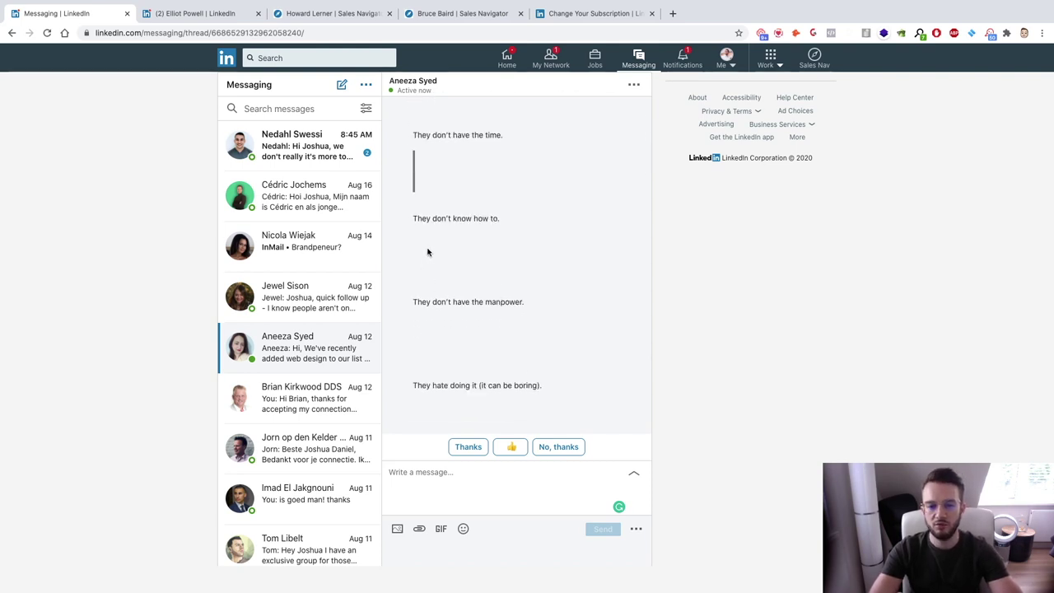
left_click_drag(426, 249, 429, 286)
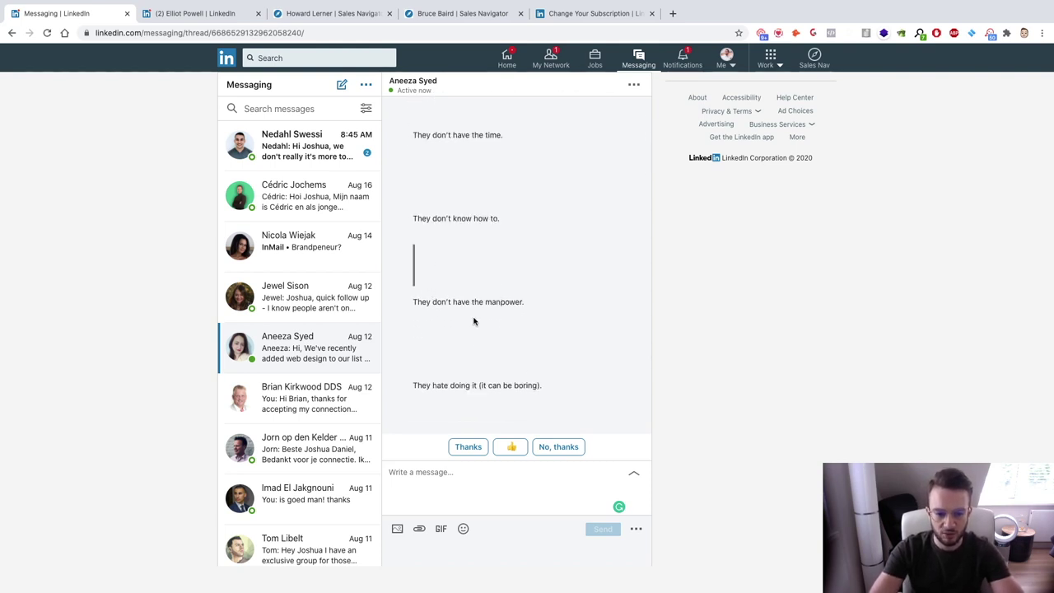
scroll(494, 359, "up", 8)
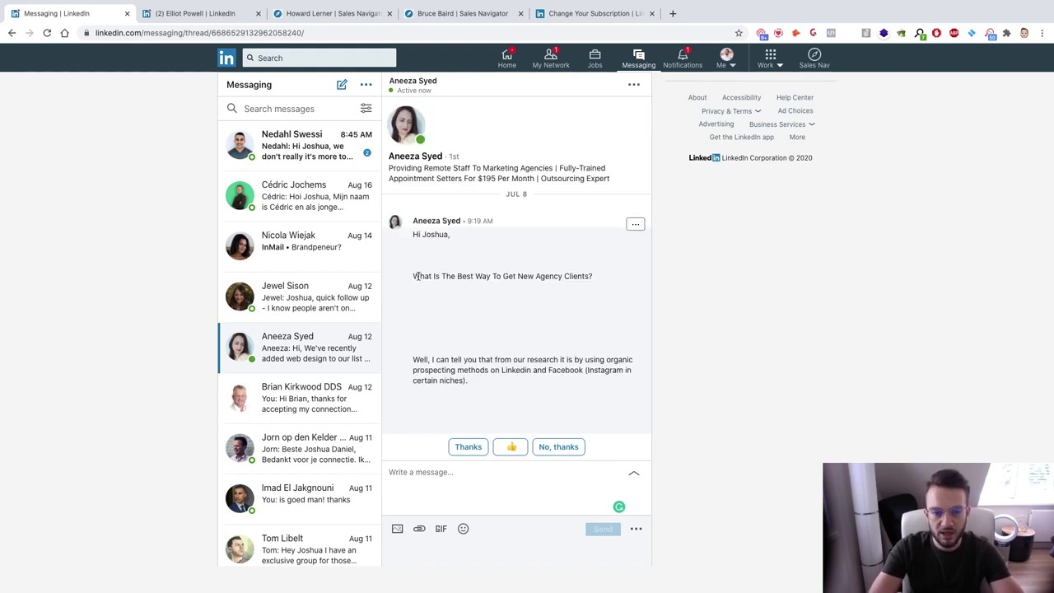
left_click_drag(415, 276, 624, 288)
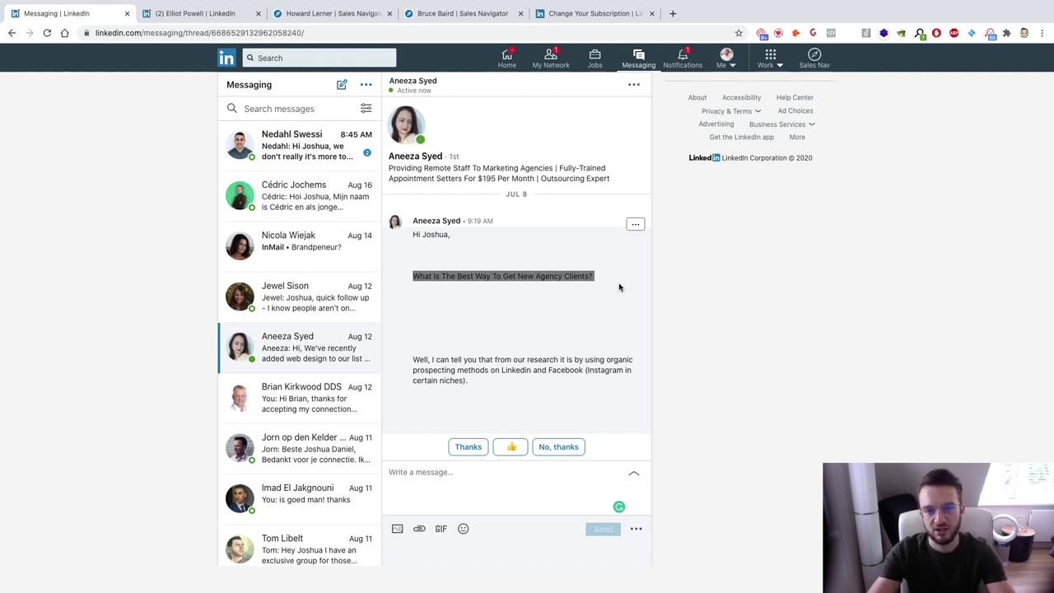
Open the Aug 14 InMail titled "Brandpeneur?" and read the Lead Forensics pitch through to its demo booking link
left_click(279, 257)
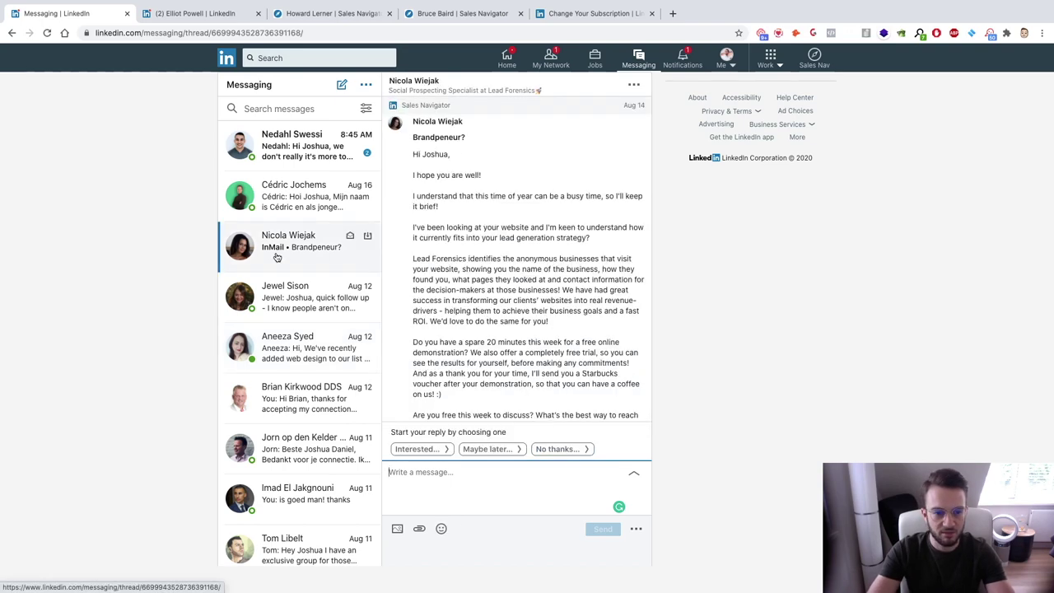
scroll(438, 183, "down", 3)
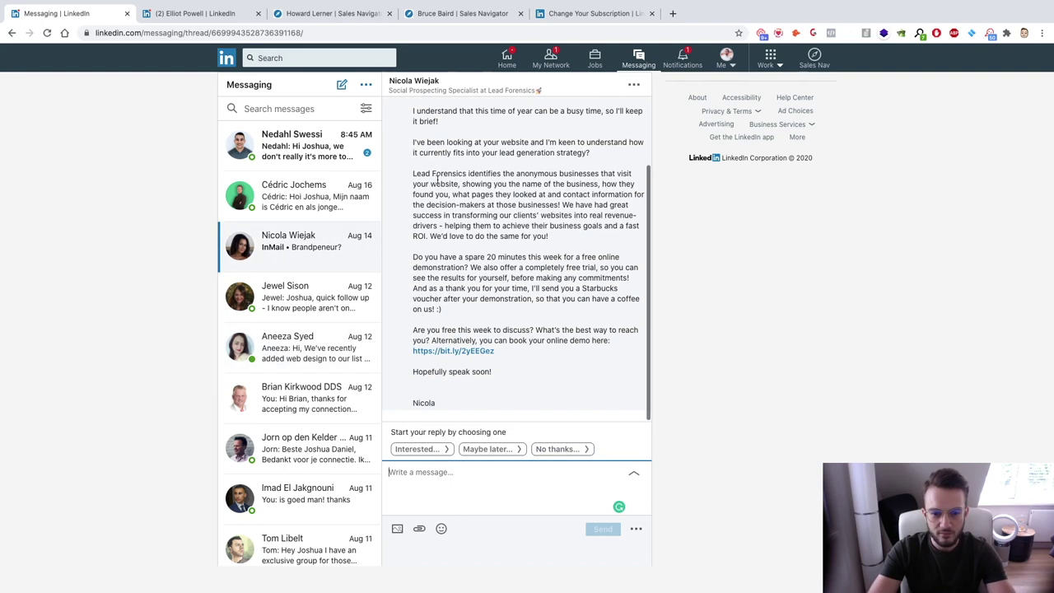
scroll(439, 186, "up", 2)
scroll(441, 189, "up", 5)
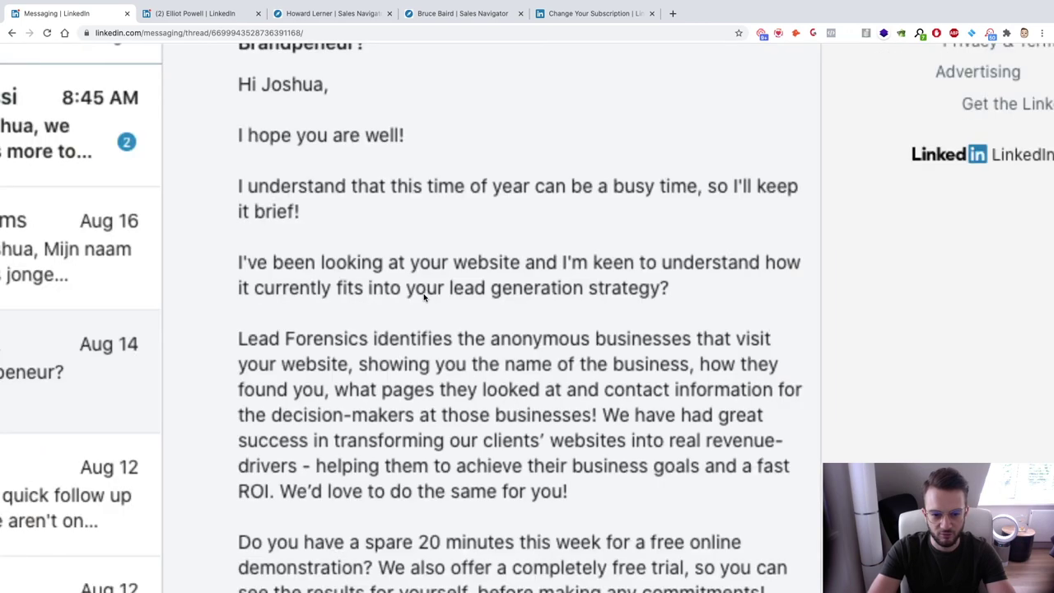
scroll(420, 305, "down", 5)
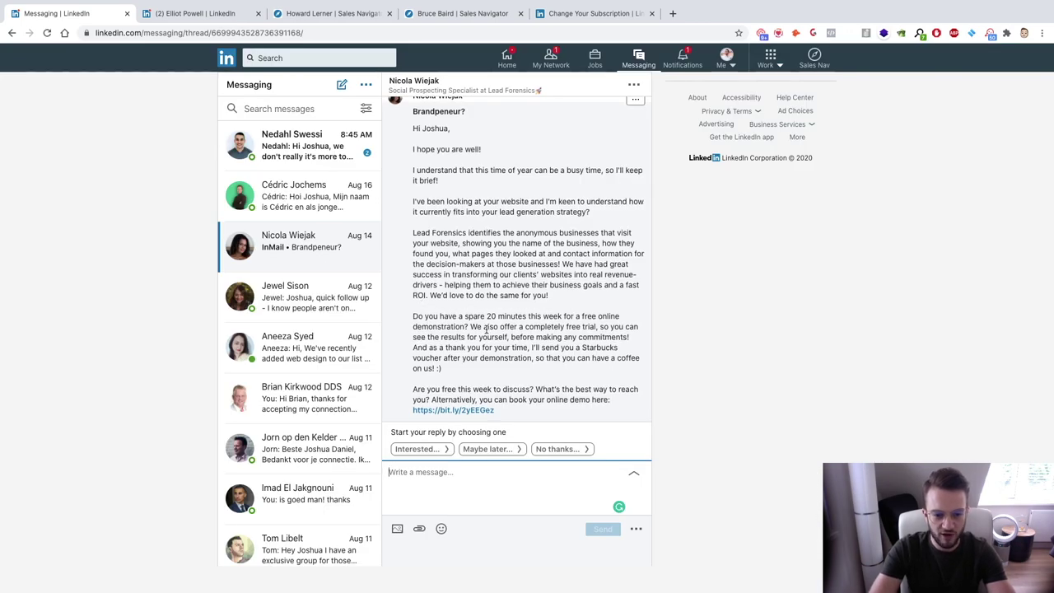
scroll(486, 328, "down", 1)
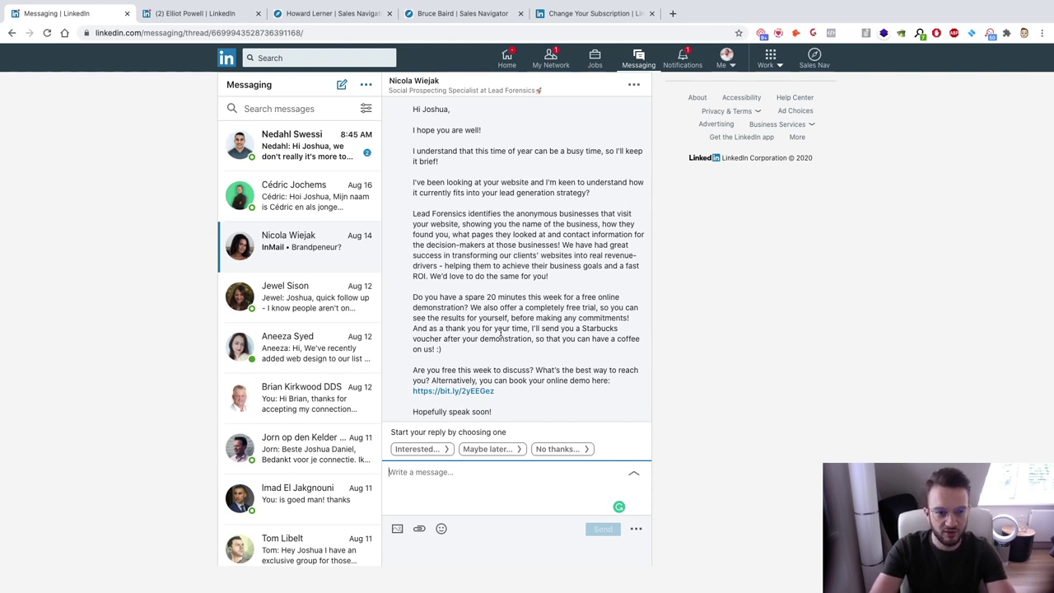
Open the 8:45 AM conversation with the cosmetic dentist and review the connection follow-up message about getting patients through Instagram
left_click(297, 152)
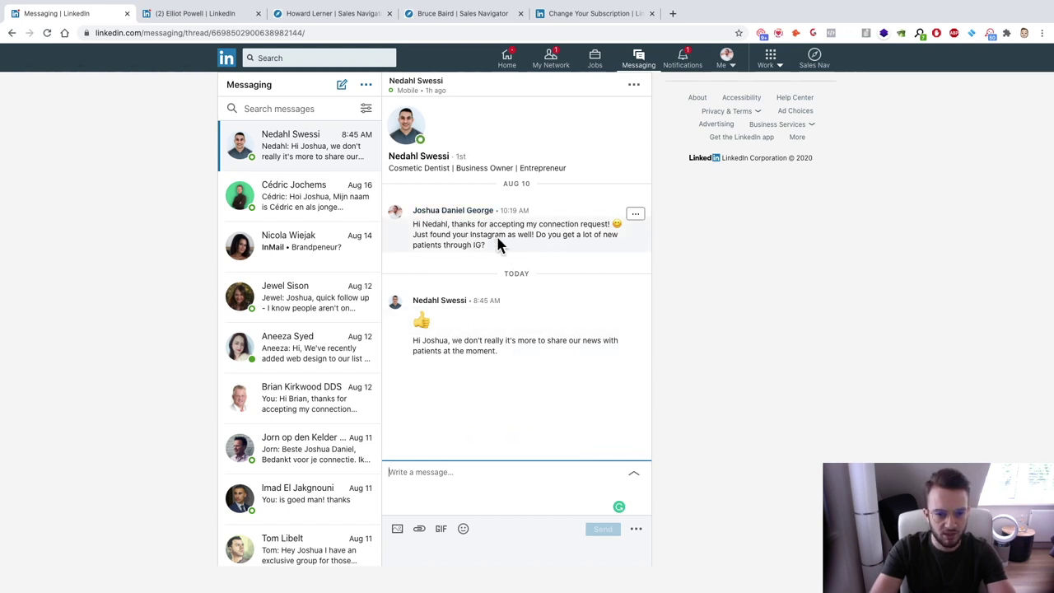
scroll(246, 331, "down", 1)
scroll(245, 331, "down", 2)
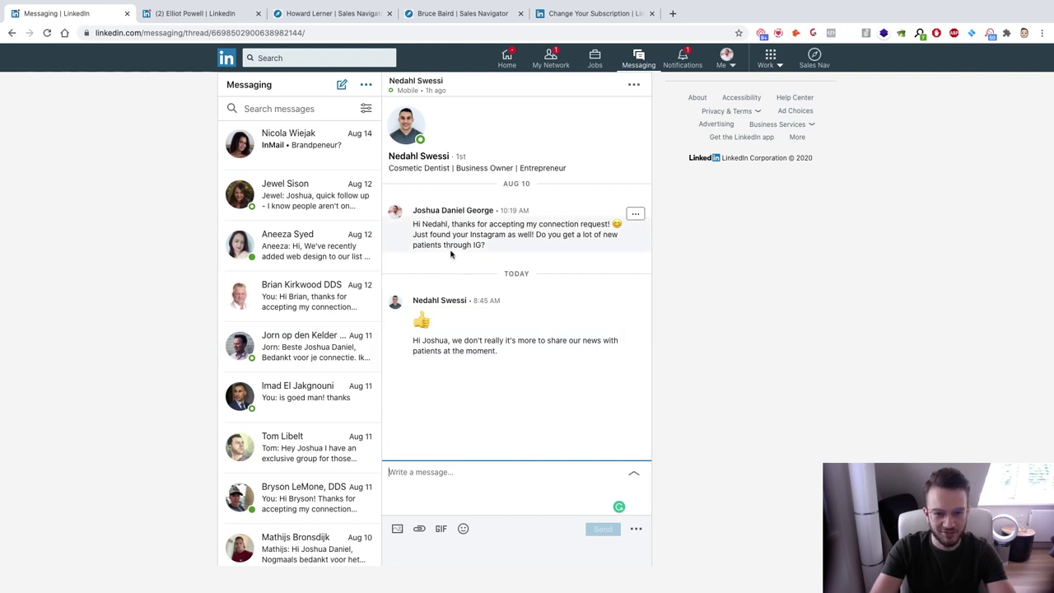
Browse the conversation list back to early July for more example outreach messages, and return to the newest conversations
scroll(285, 371, "down", 3)
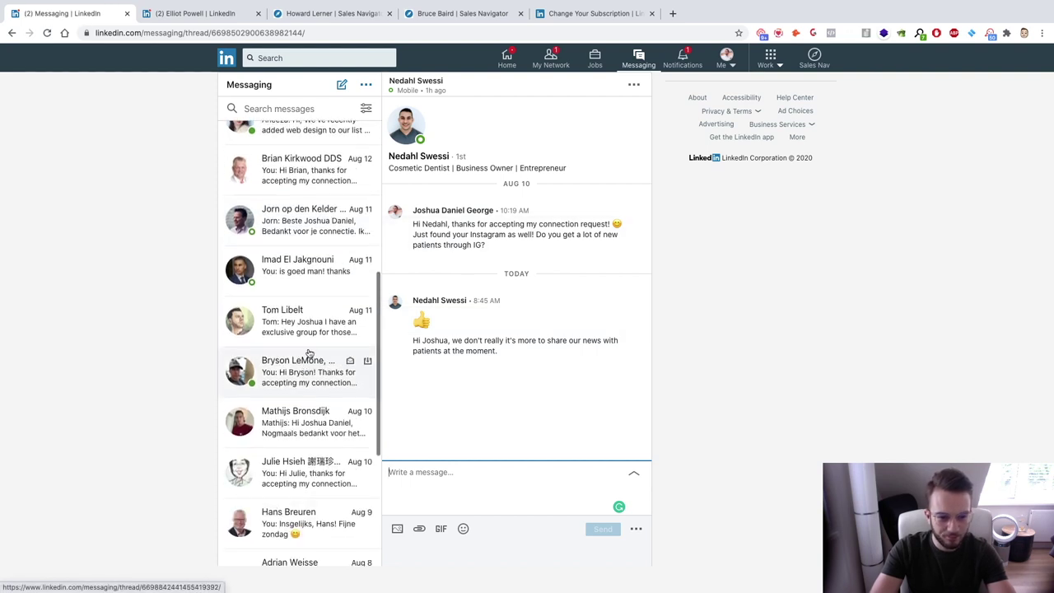
scroll(313, 279, "down", 3)
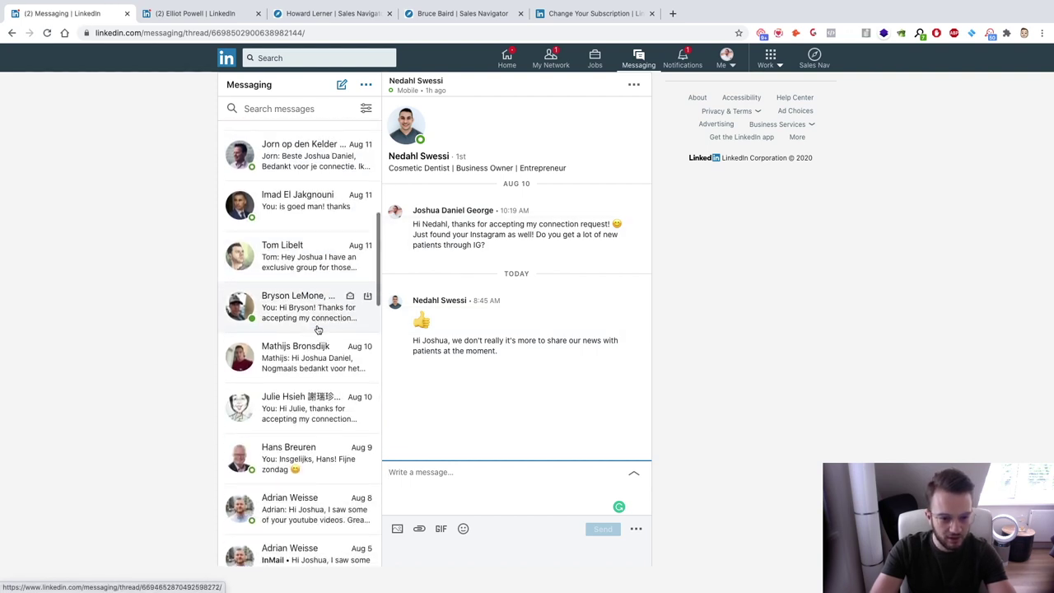
scroll(302, 381, "down", 1)
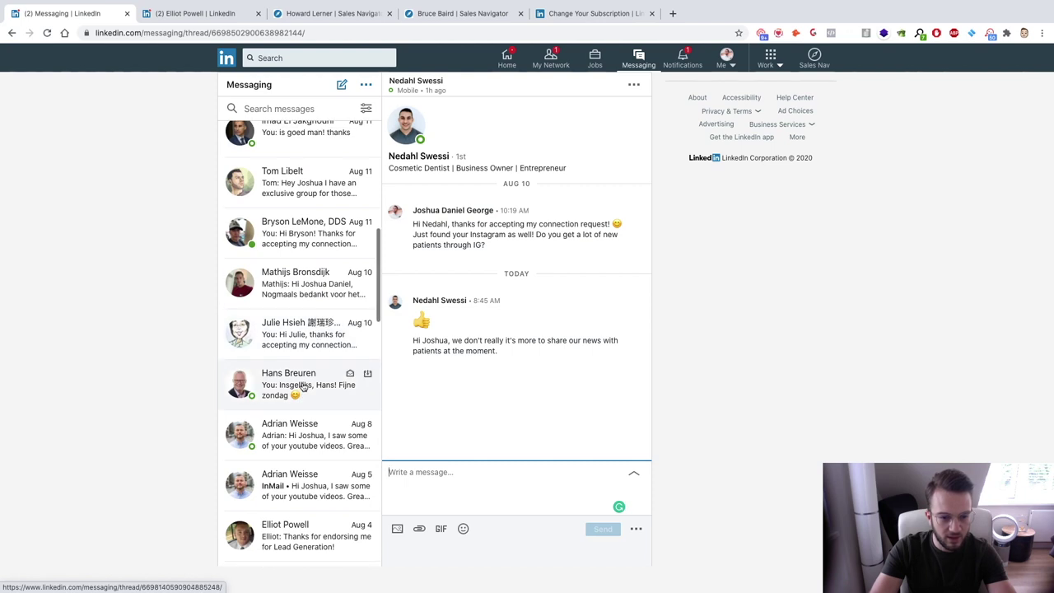
scroll(304, 387, "down", 1)
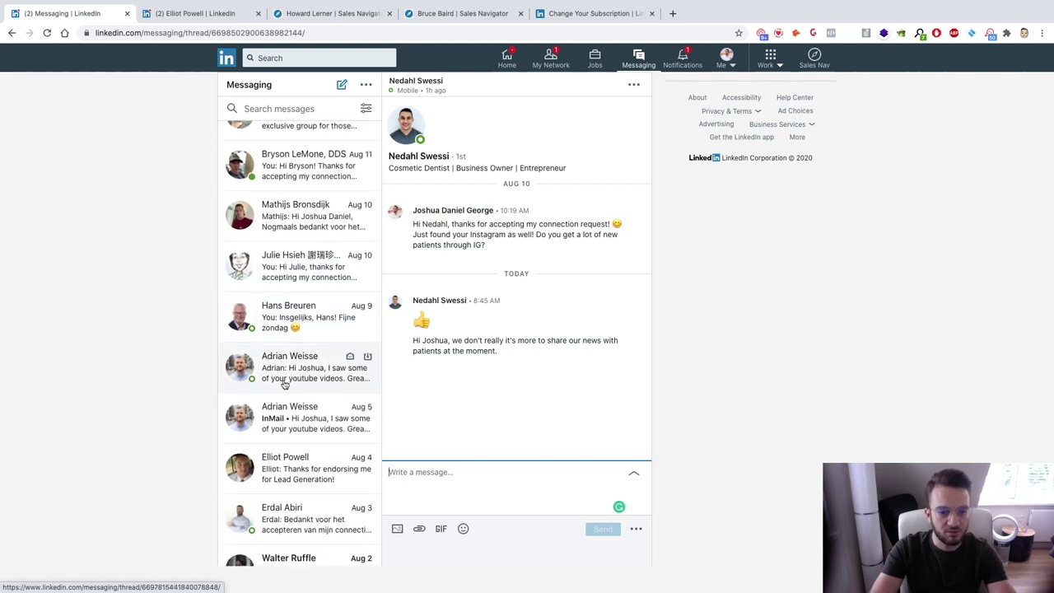
scroll(312, 378, "down", 1)
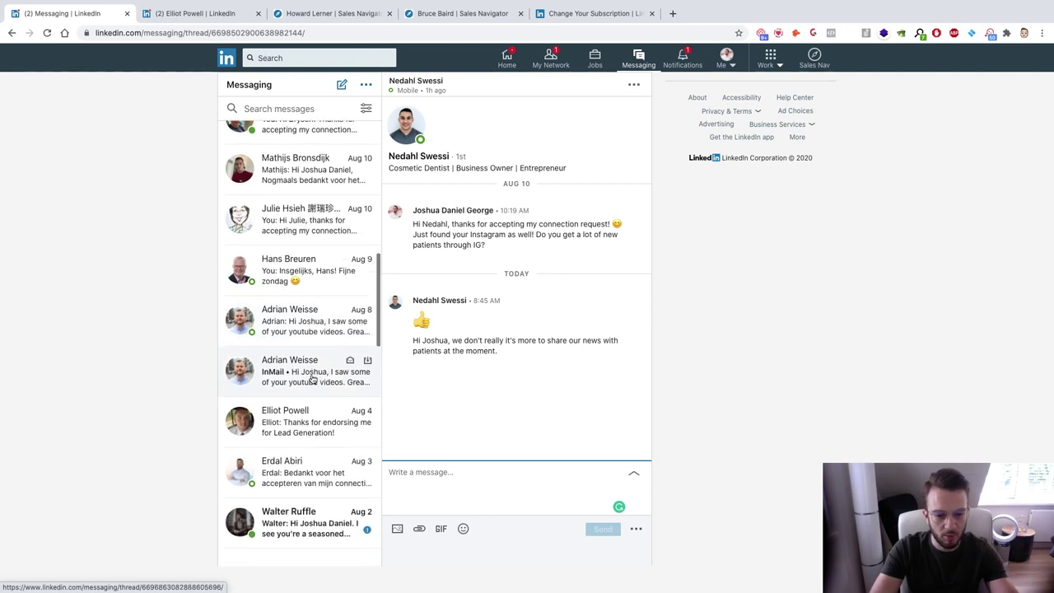
scroll(313, 378, "down", 5)
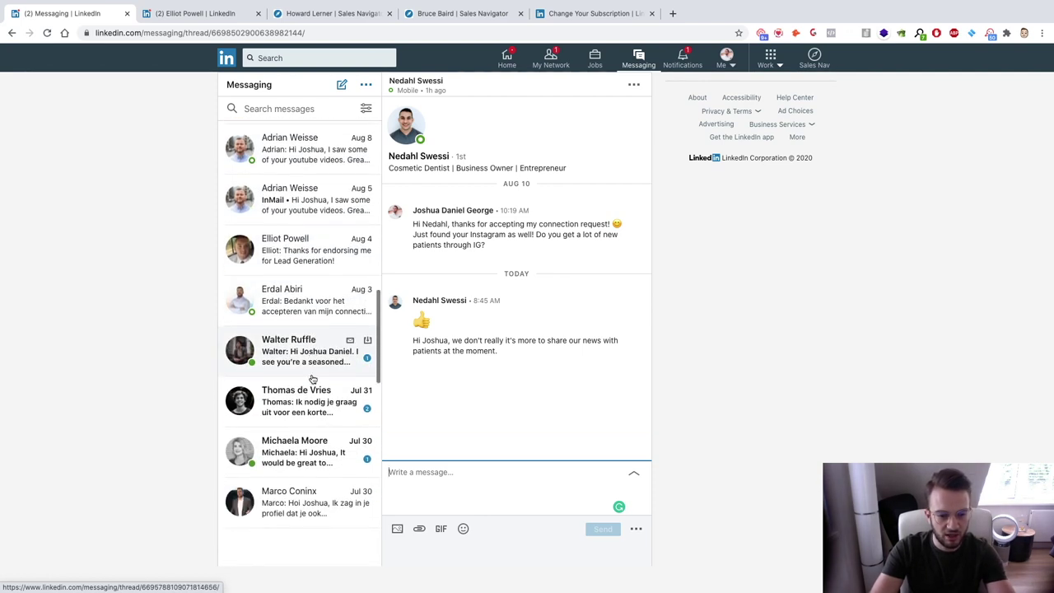
scroll(313, 378, "down", 1)
scroll(313, 378, "down", 1)
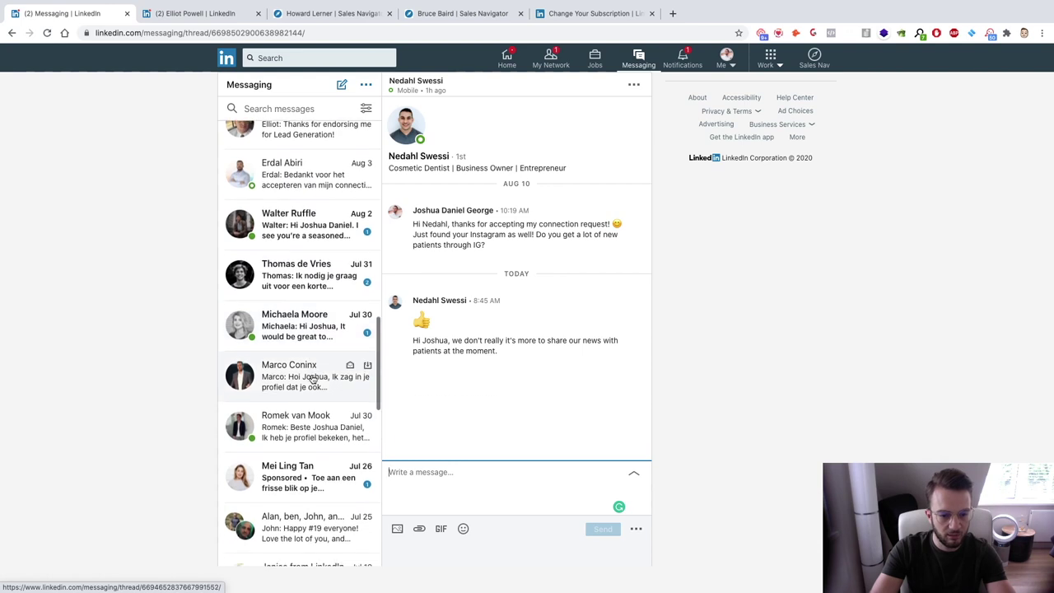
scroll(313, 378, "down", 1)
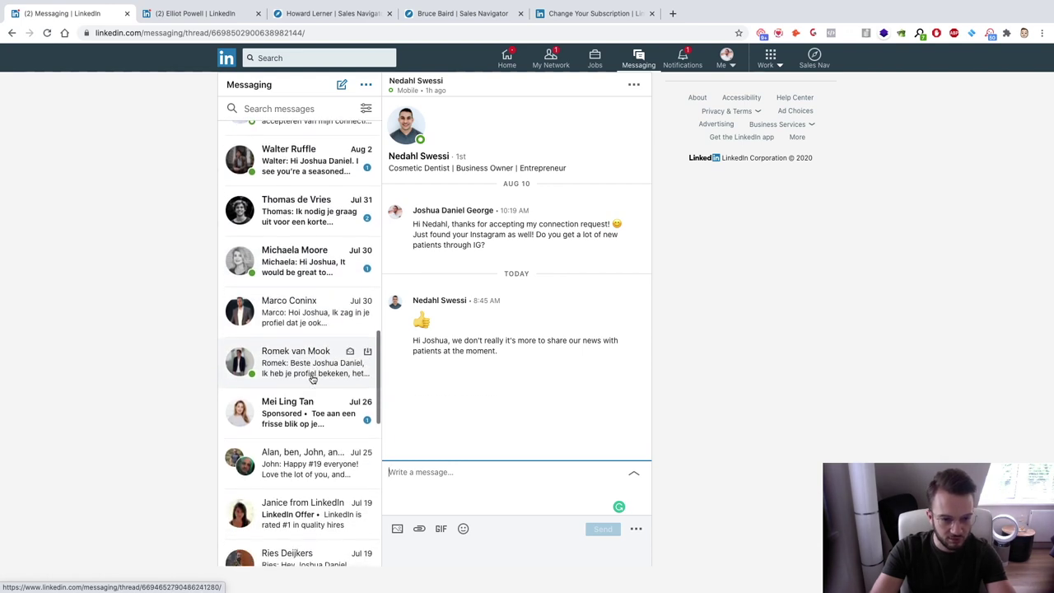
scroll(313, 378, "down", 5)
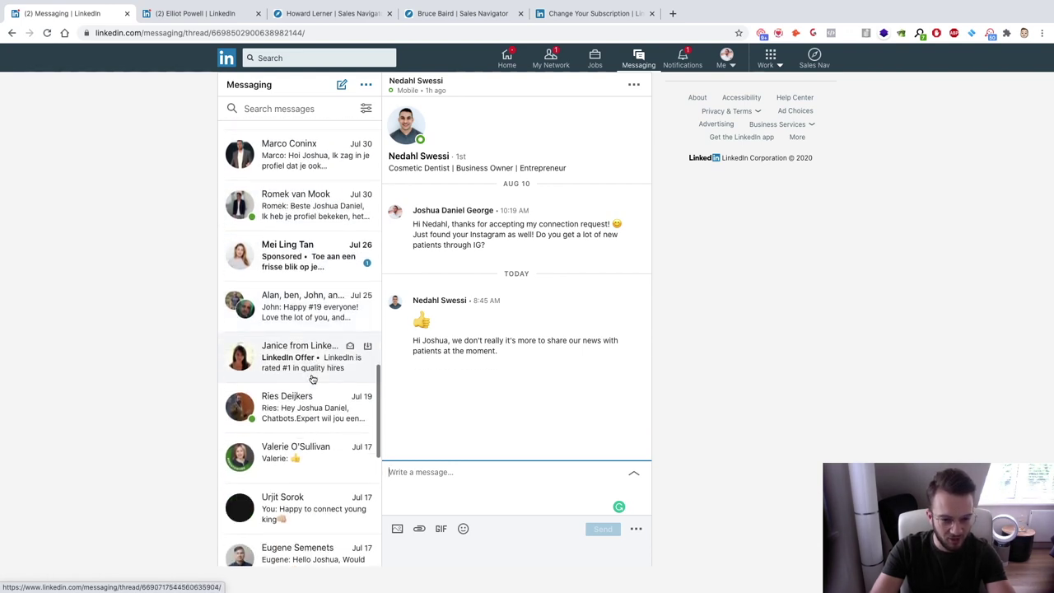
scroll(313, 378, "down", 5)
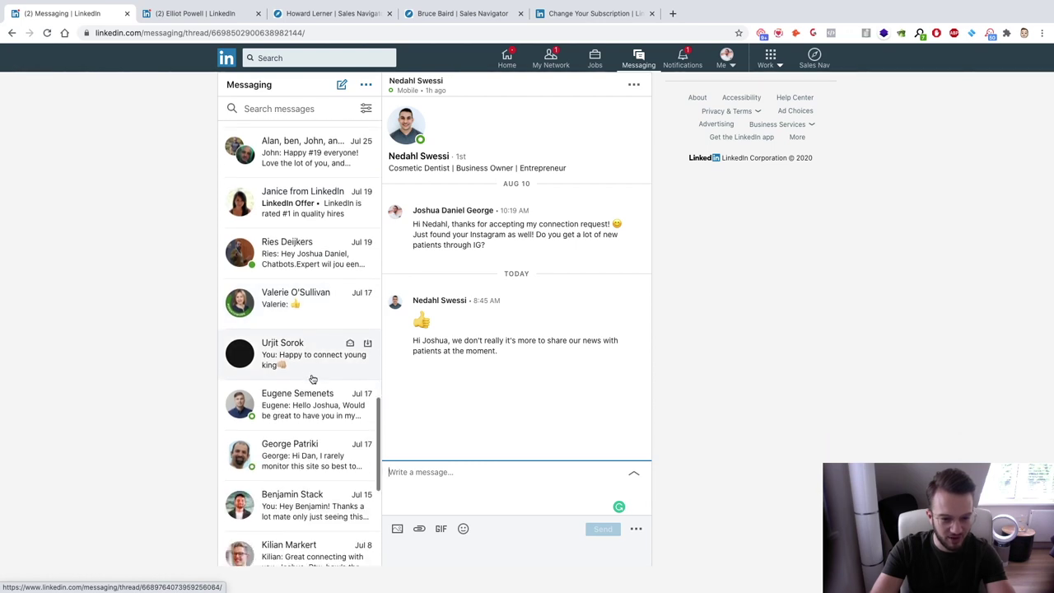
scroll(313, 378, "down", 1)
scroll(313, 378, "down", 1)
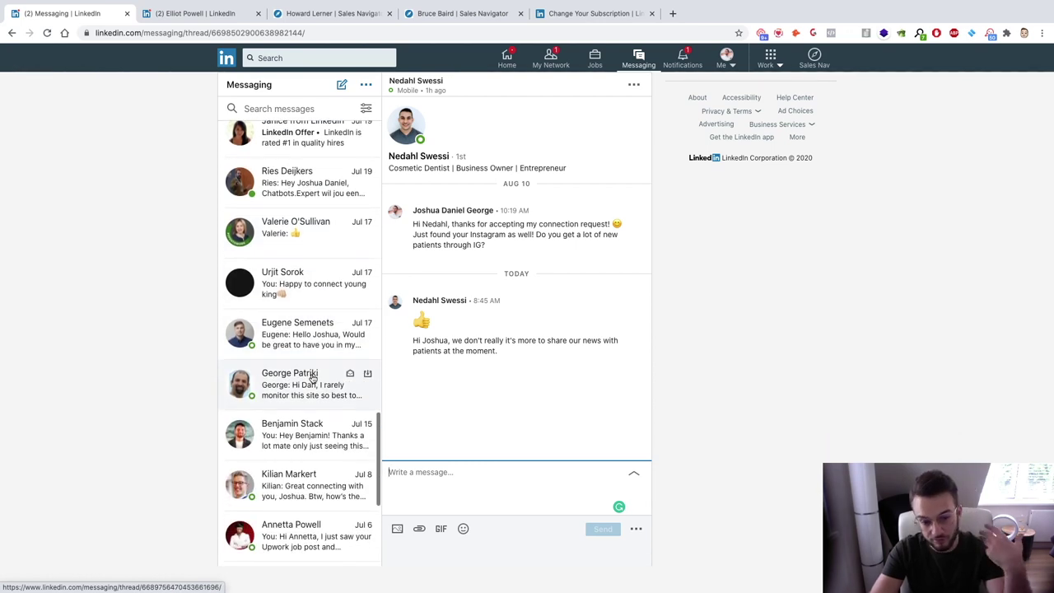
scroll(313, 378, "up", 10)
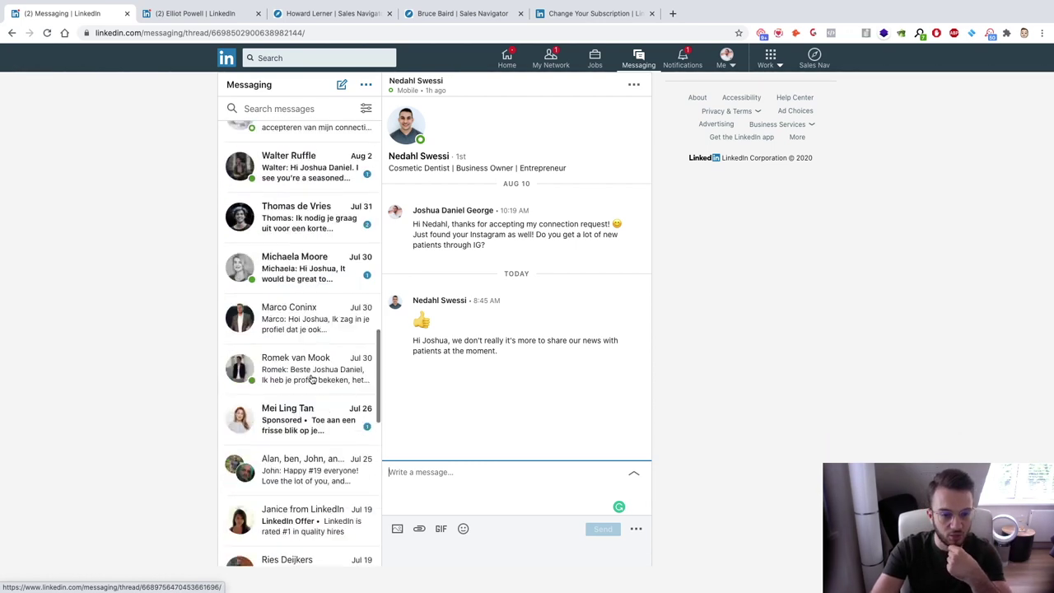
scroll(313, 378, "up", 15)
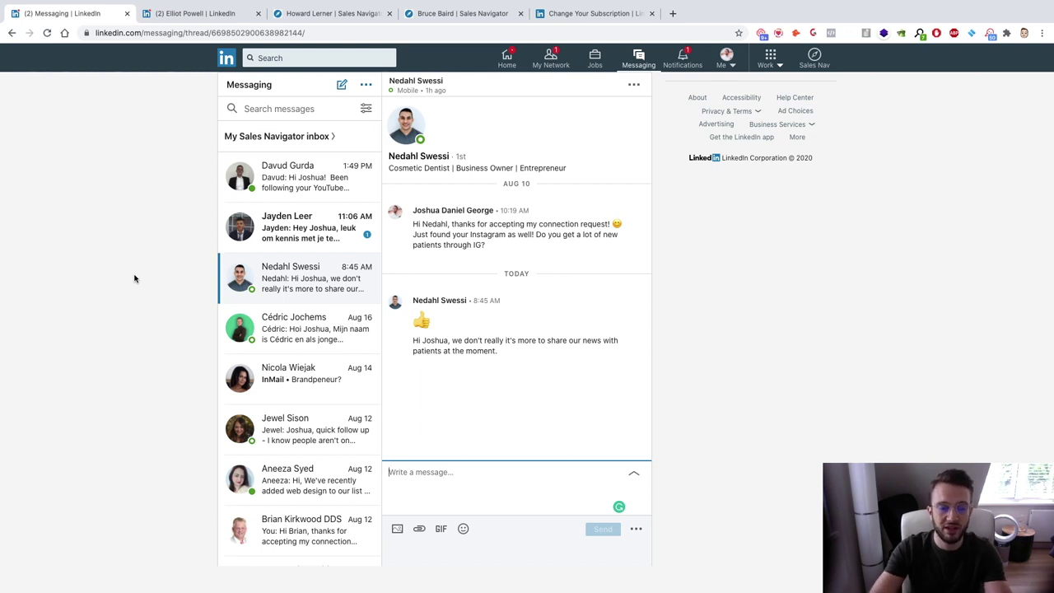
Reopen the Aug 14 Lead Forensics InMail and reread its free trial and voucher offer before returning to its beginning
left_click(284, 375)
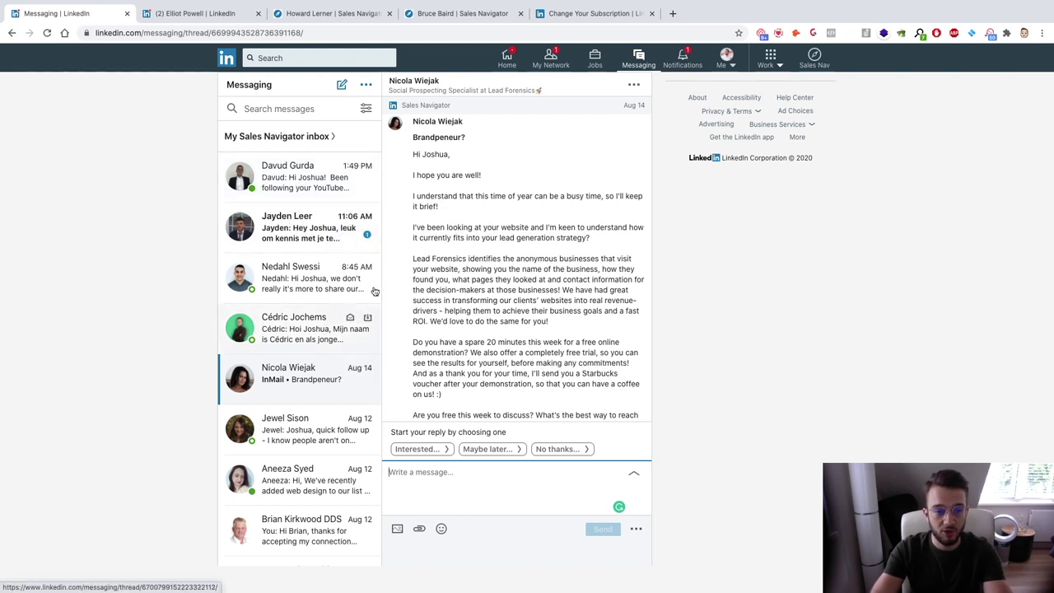
scroll(369, 197, "down", 1)
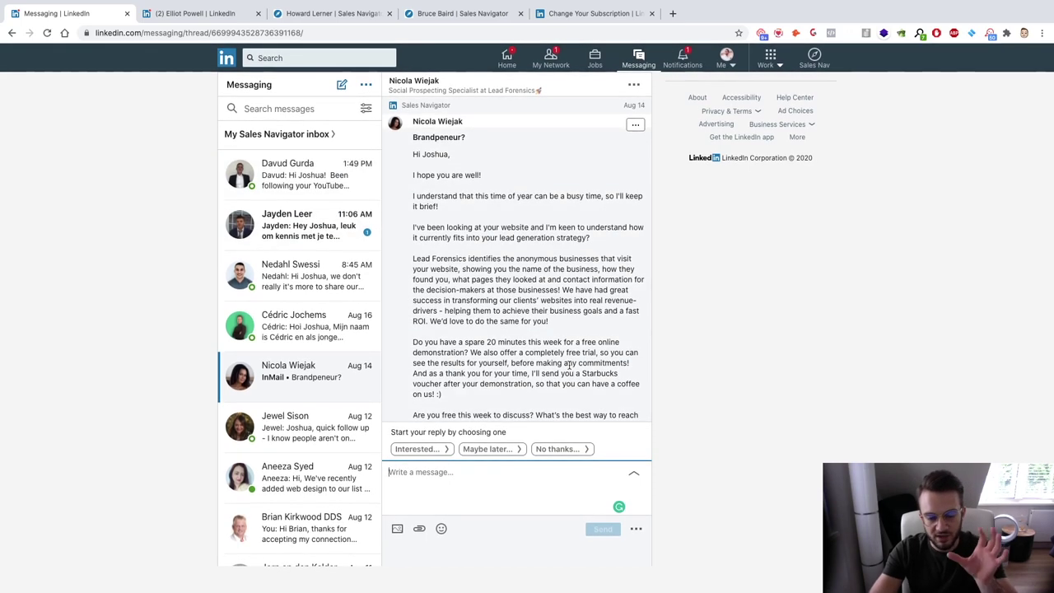
scroll(568, 342, "down", 3)
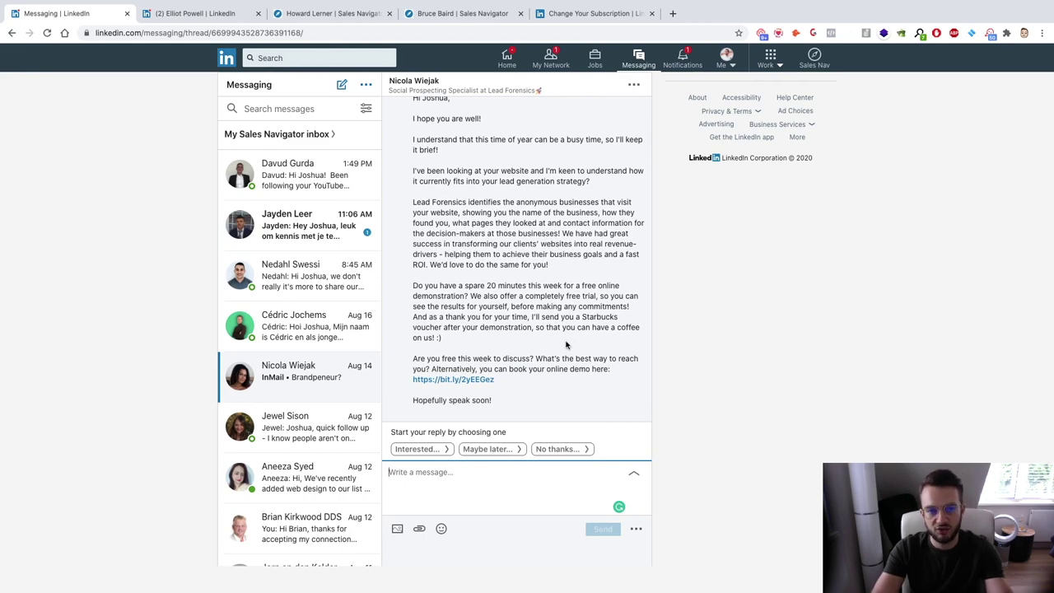
scroll(566, 314, "up", 2)
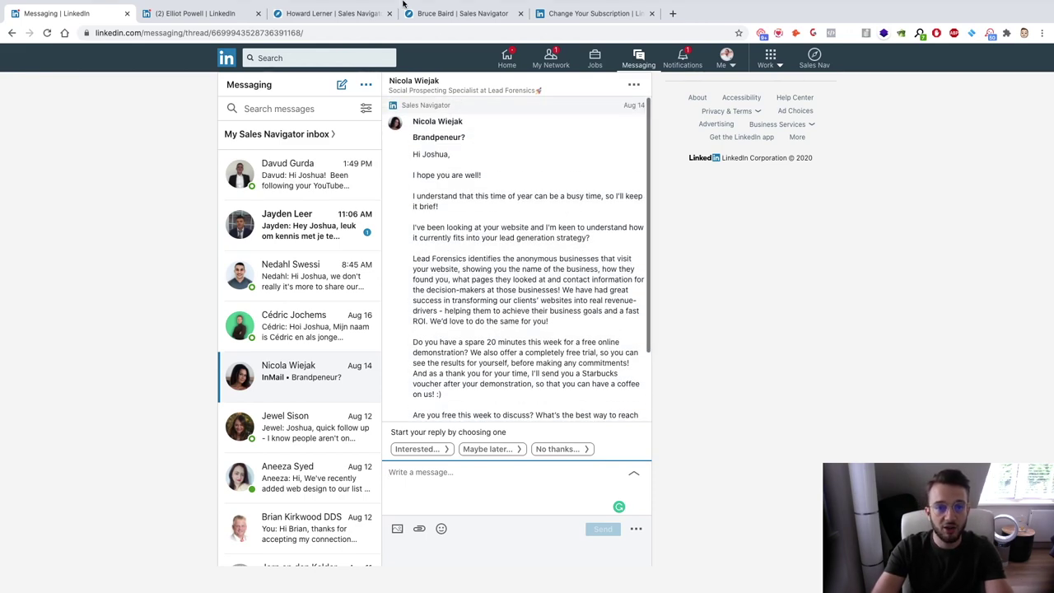
View the Comprehensive Finance chairman's Sales Navigator profile, and switch to the profile of the New York City dentist owner
left_click(461, 13)
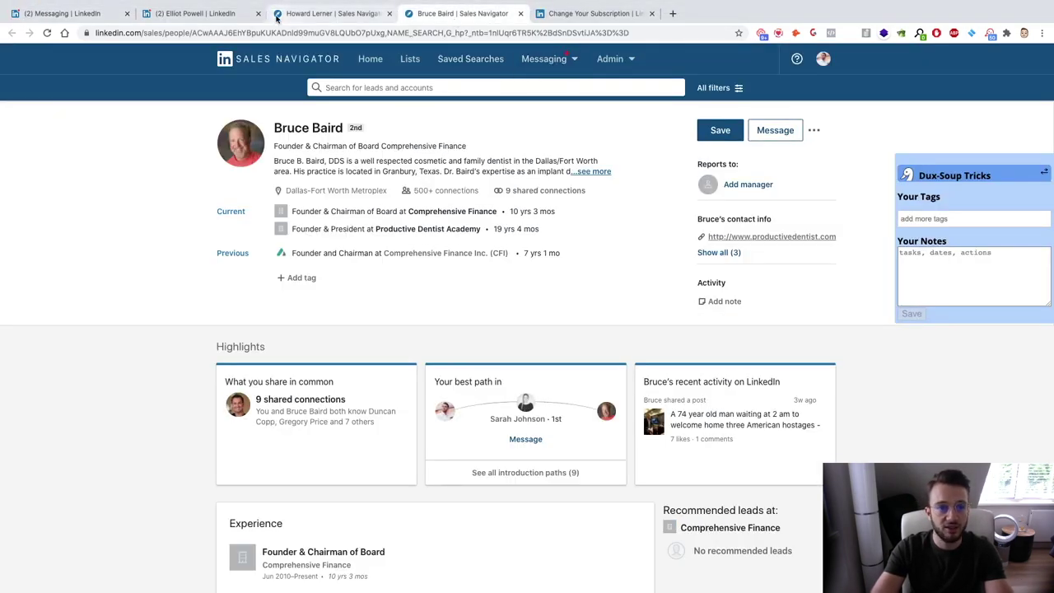
left_click(316, 15)
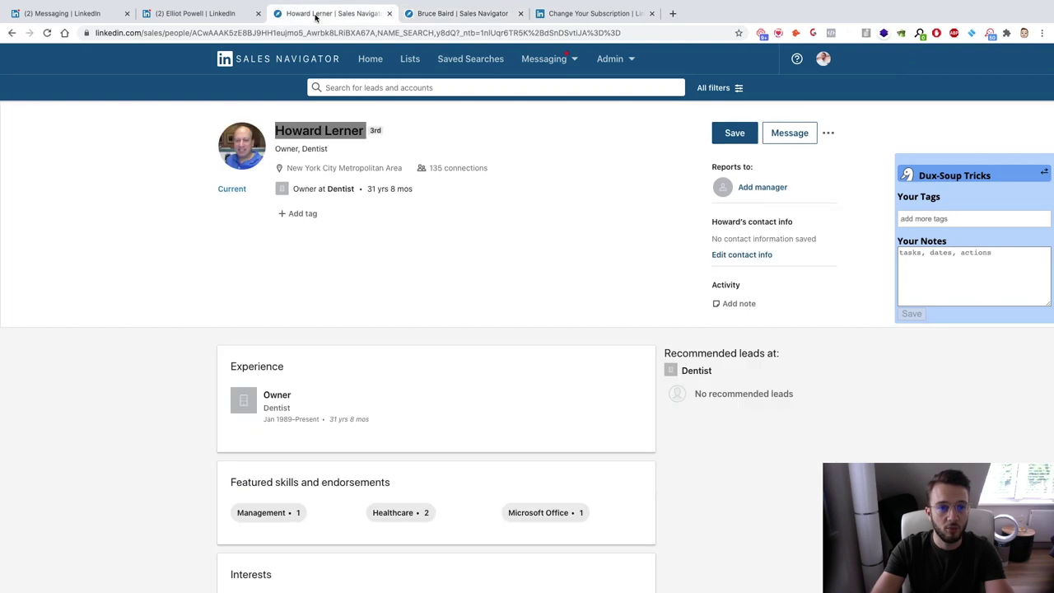
Return to the LinkedIn messaging page and open the New York City dentist owner's regular LinkedIn profile from the recent searches
left_click(62, 11)
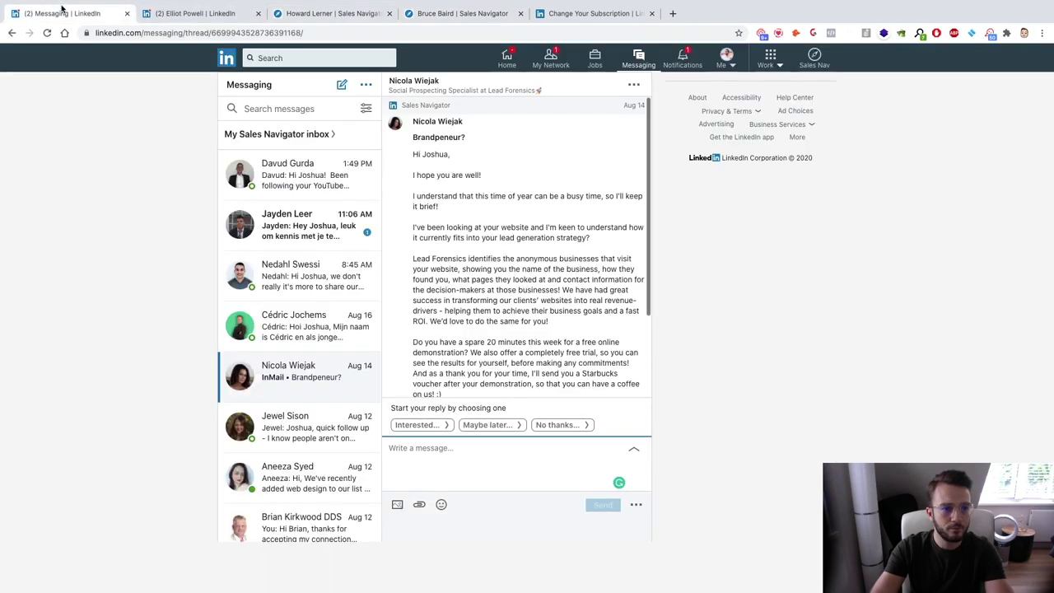
left_click(280, 58)
type("how")
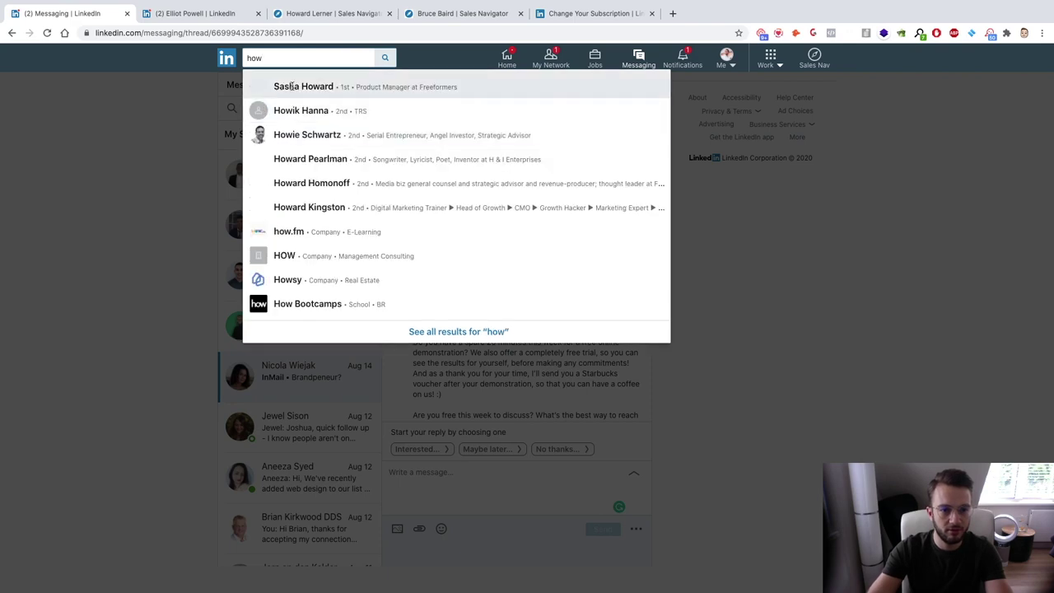
key("BackSpace")
key("BackSpace")
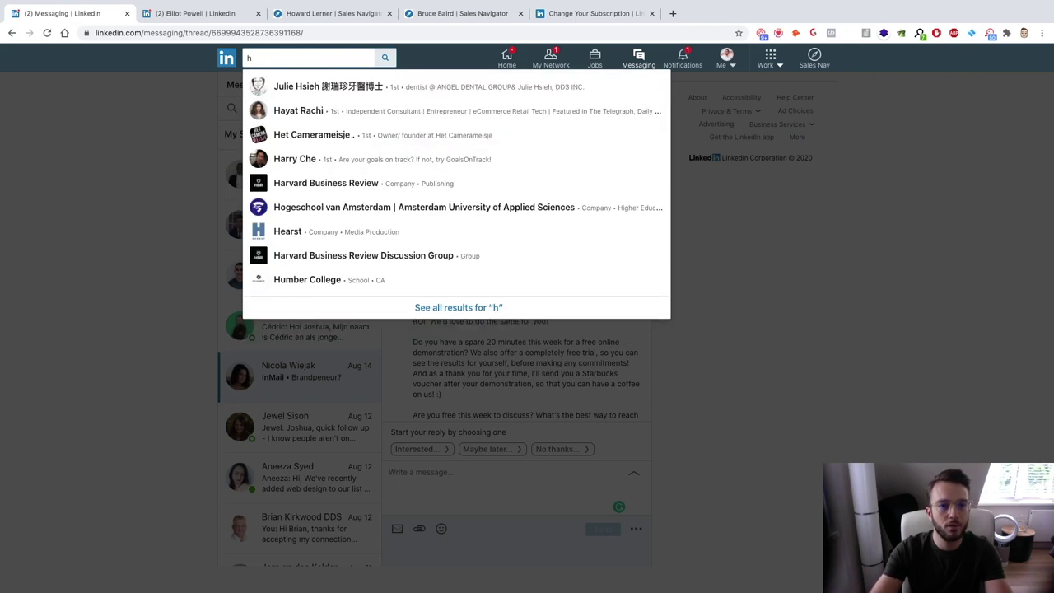
key("BackSpace")
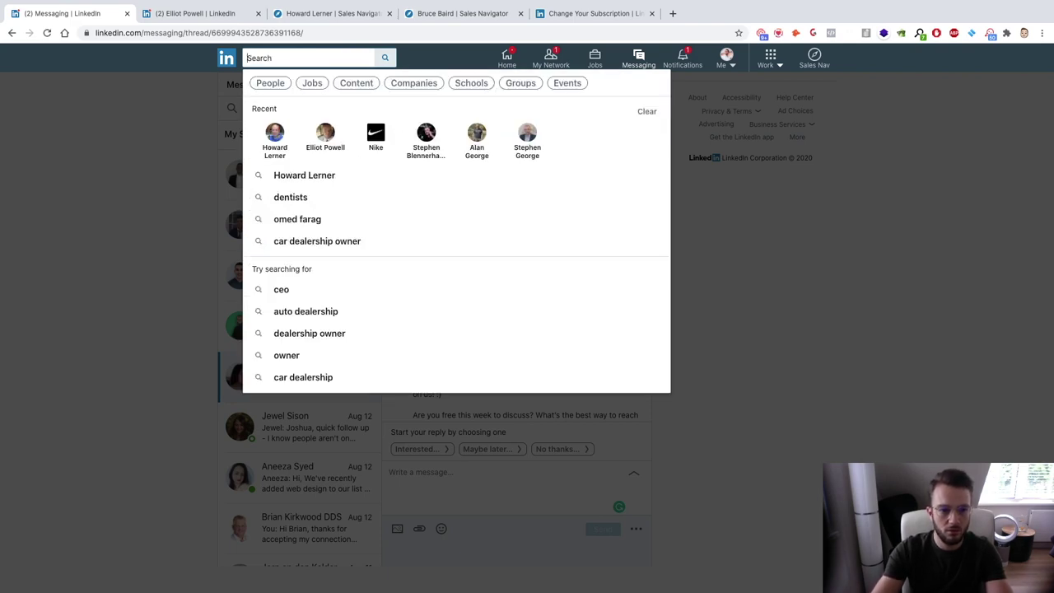
left_click(277, 138)
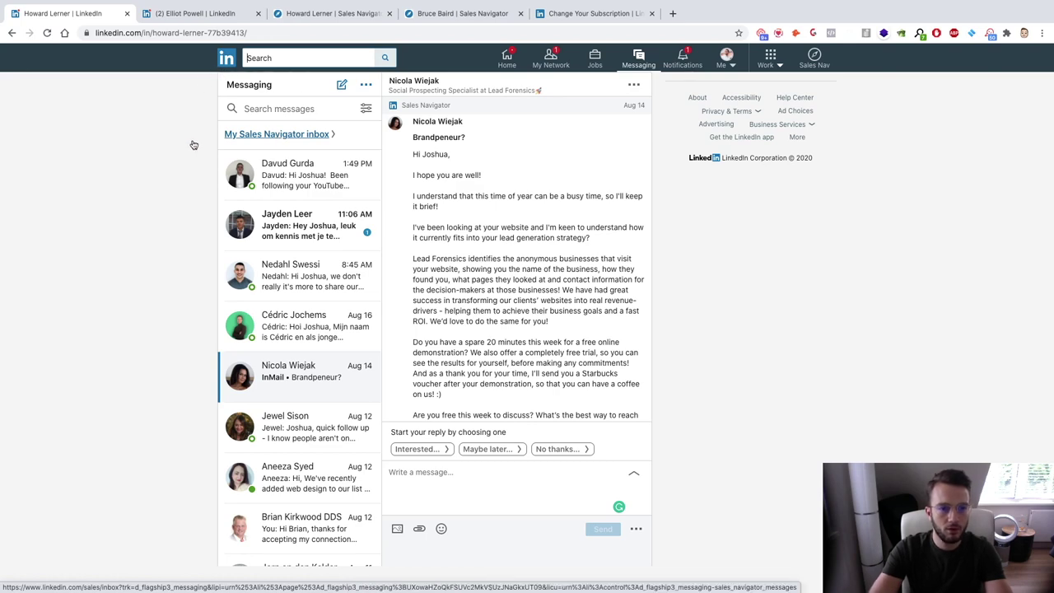
Examine the dentist owner's profile for experience, skills, endorsements and interests that could personalize an outreach message
scroll(115, 223, "down", 2)
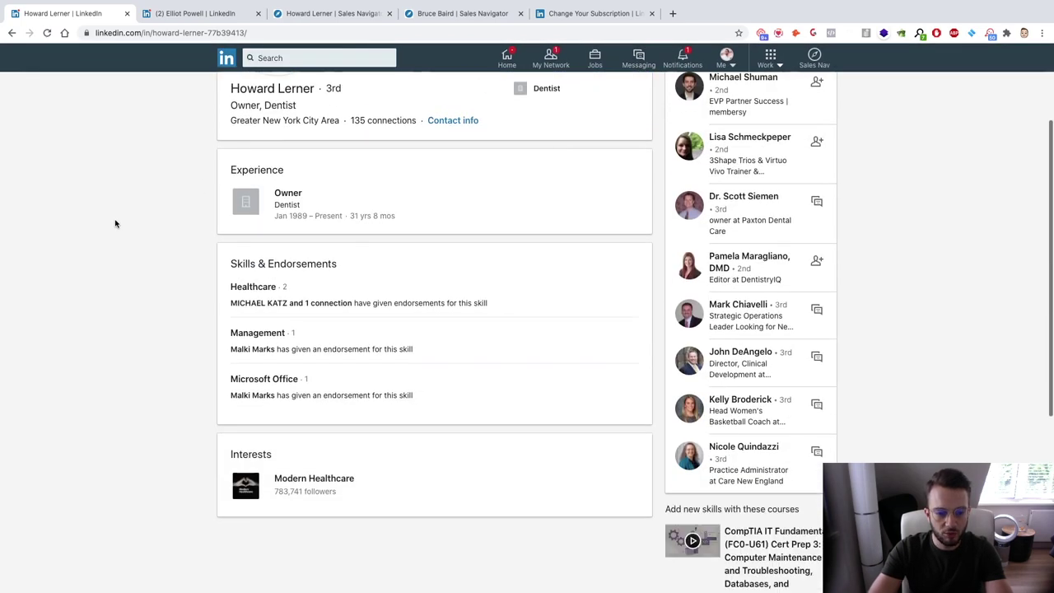
scroll(113, 225, "down", 4)
scroll(116, 224, "up", 6)
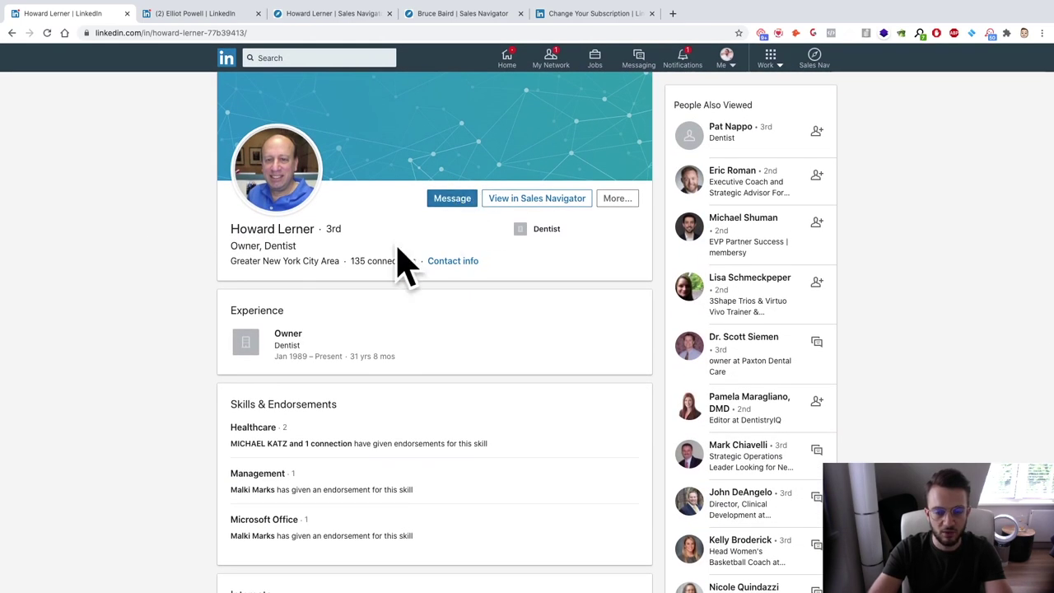
scroll(200, 315, "down", 5)
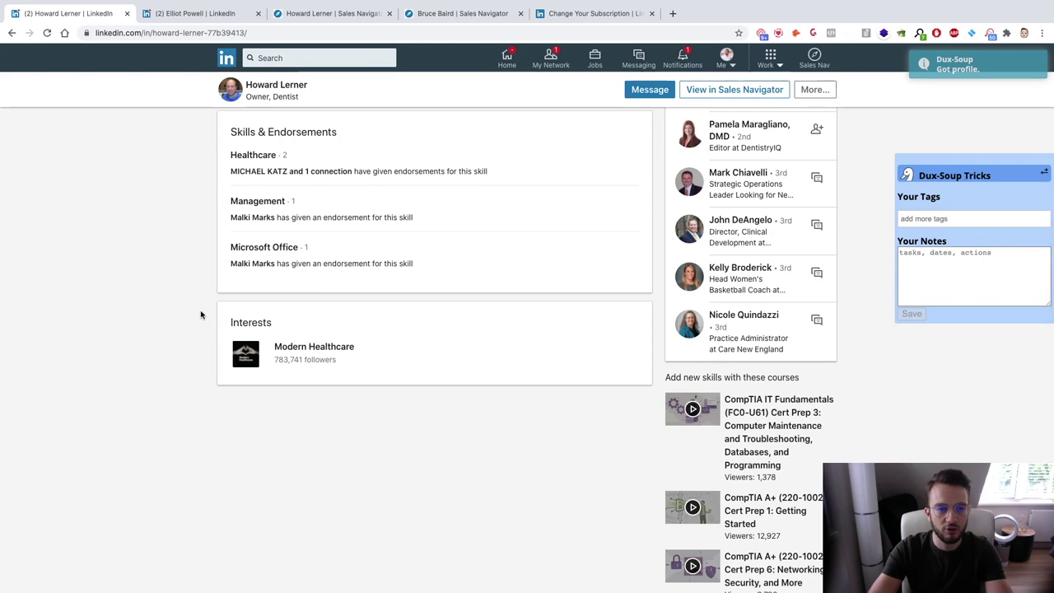
scroll(319, 377, "up", 1)
scroll(319, 377, "up", 2)
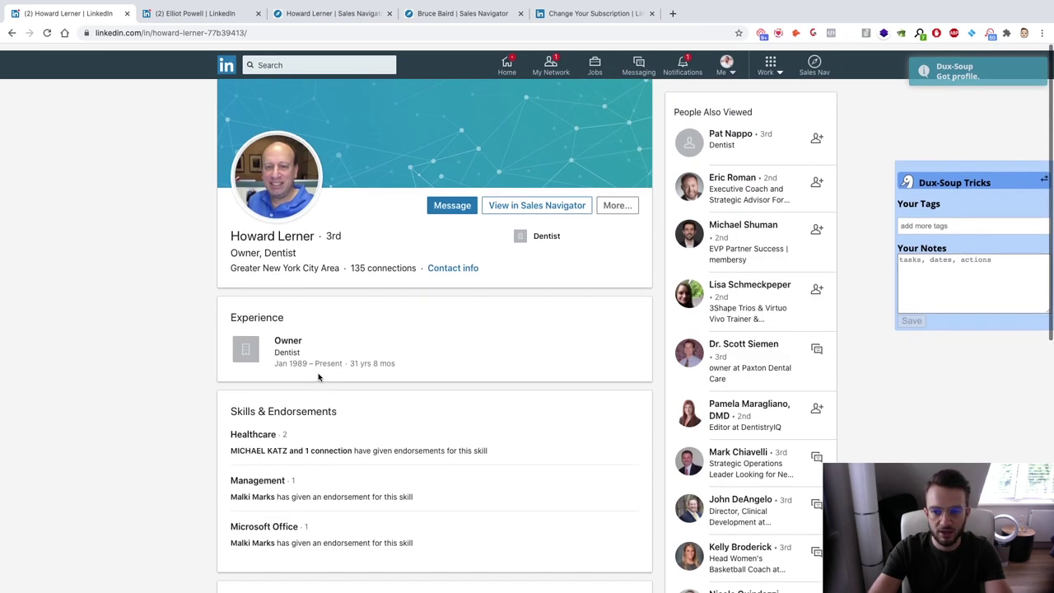
scroll(318, 377, "down", 4)
scroll(319, 377, "down", 1)
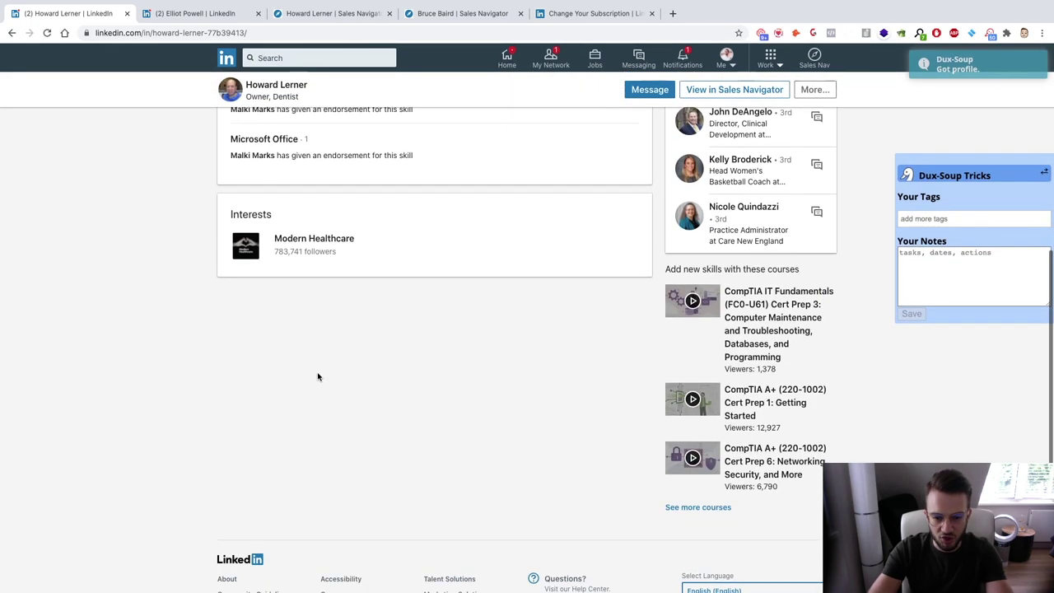
scroll(319, 377, "up", 5)
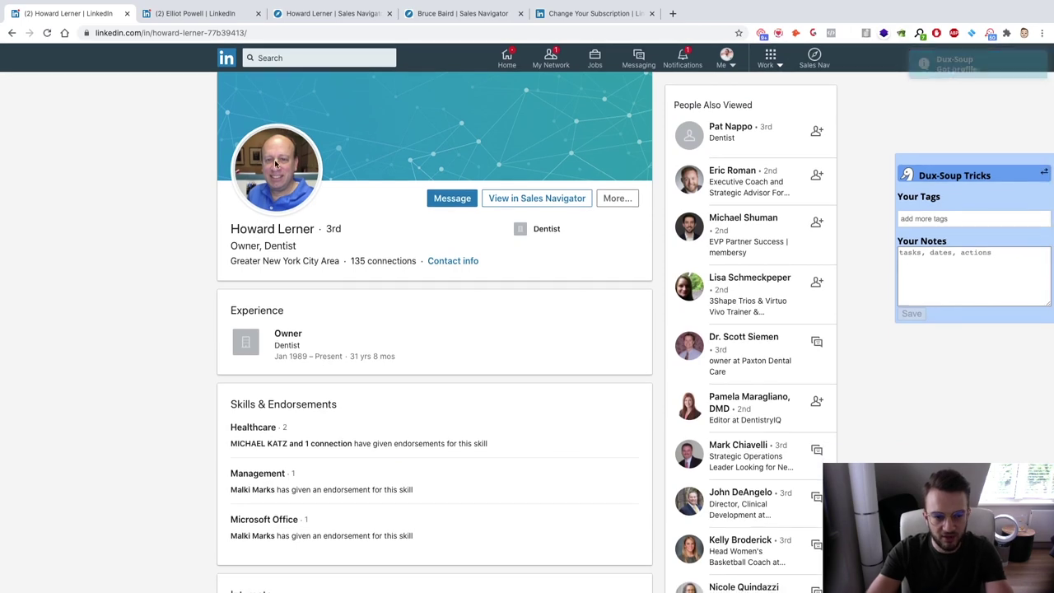
scroll(233, 362, "down", 3)
scroll(233, 383, "up", 1)
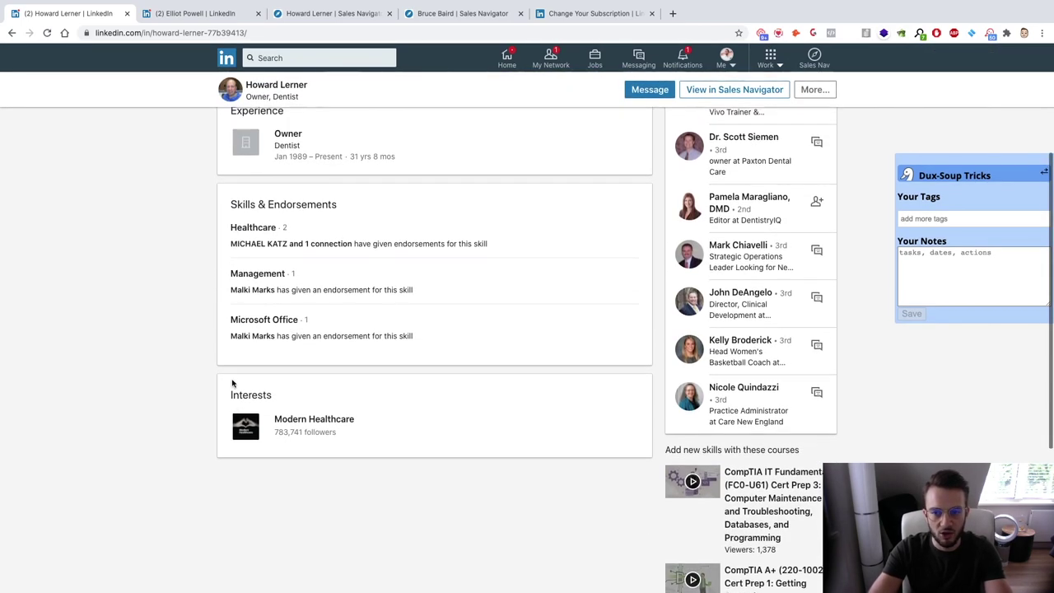
scroll(233, 384, "up", 1)
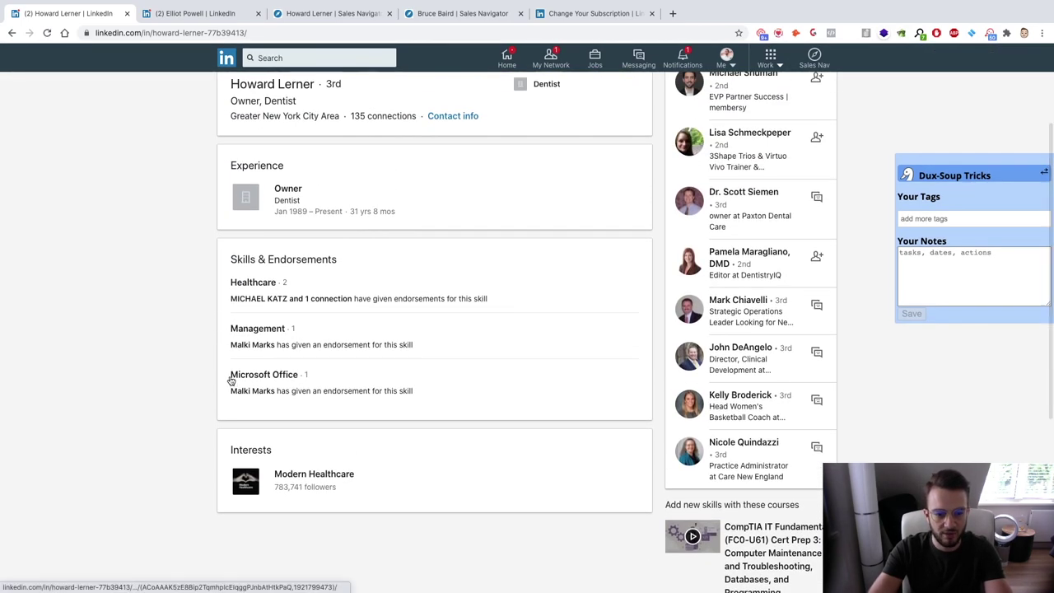
Open the Modern Healthcare page from the dentist's interests, review its recent posts, and return to the dentist's profile
left_click(316, 477)
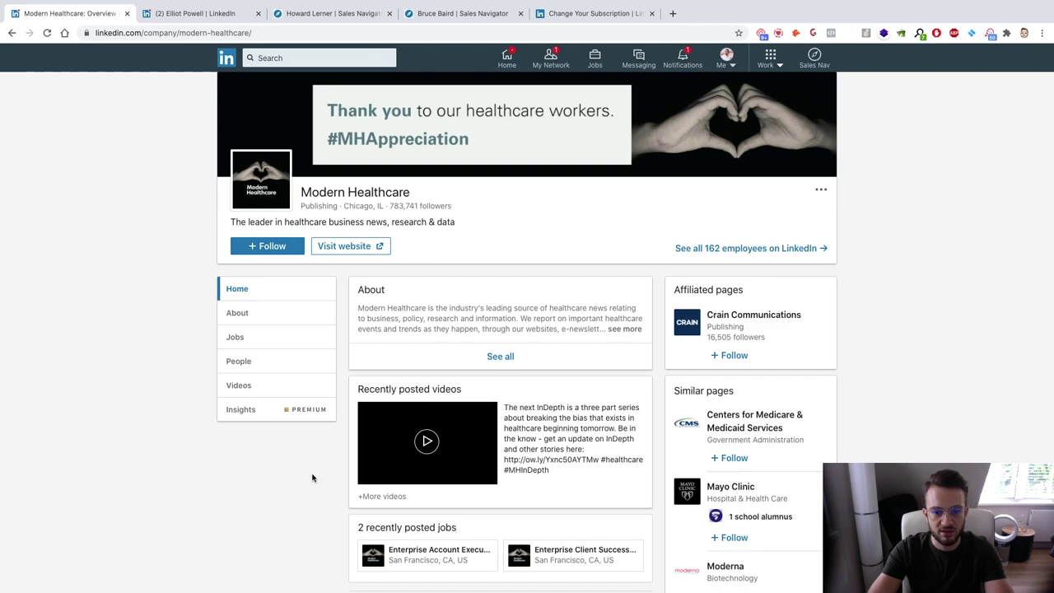
scroll(313, 477, "down", 5)
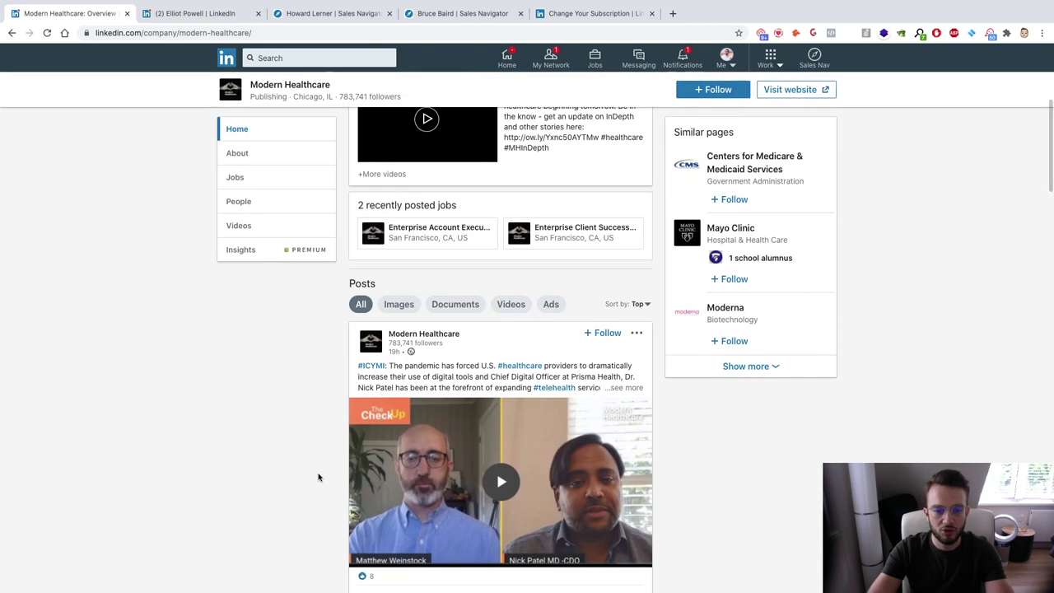
scroll(316, 478, "down", 1)
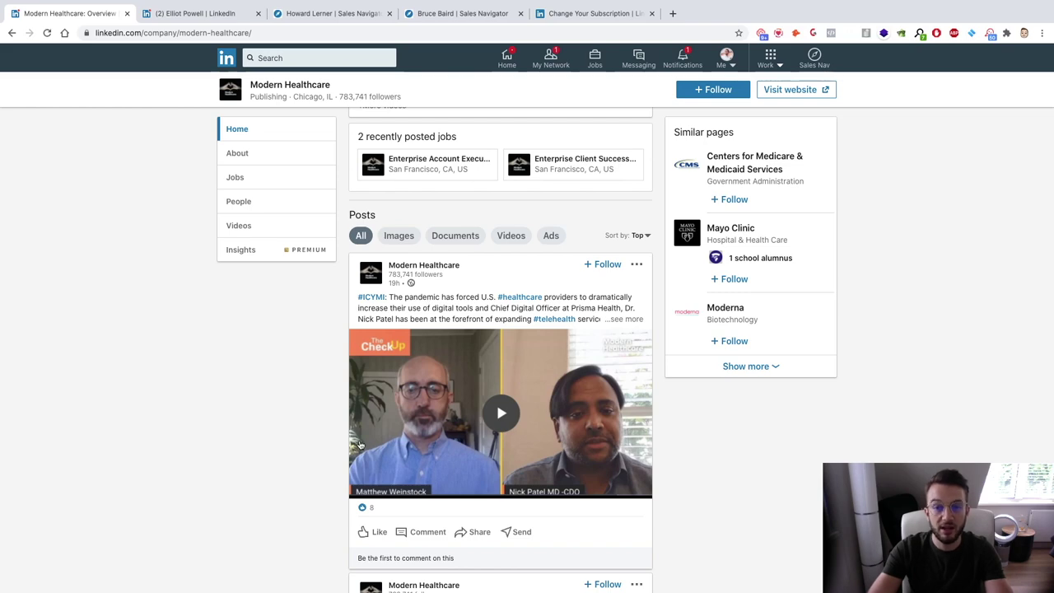
left_click(11, 33)
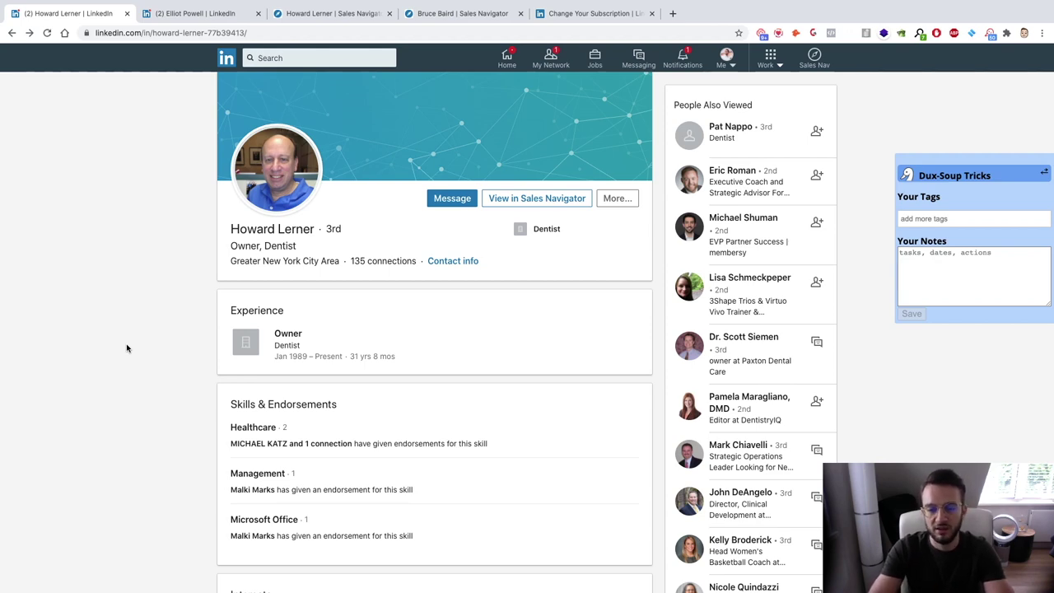
Open Nike's company page from the recent searches and browse the list of all its employees on LinkedIn
left_click(287, 56)
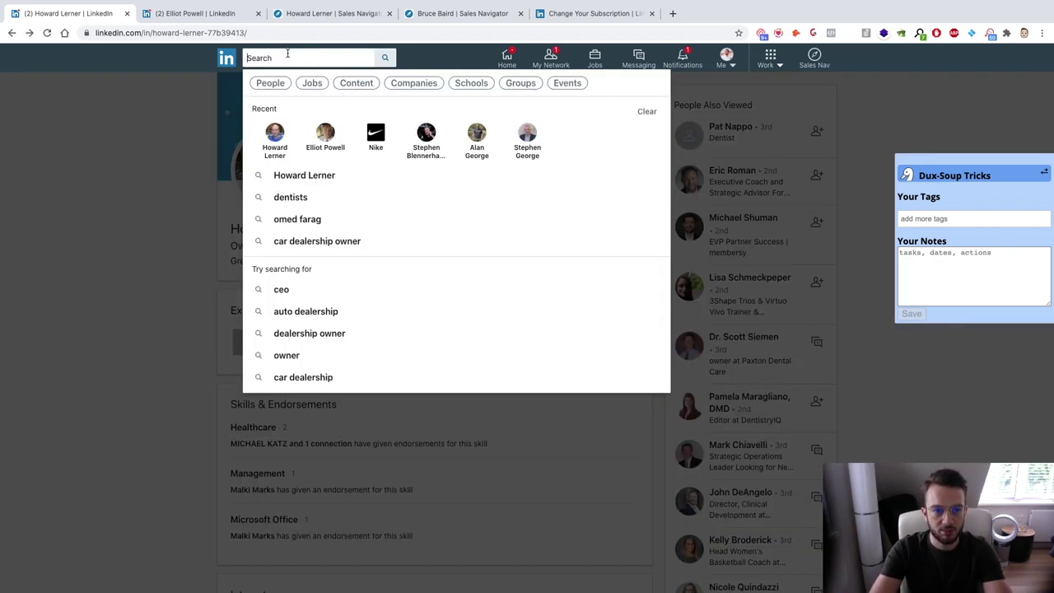
left_click(382, 142)
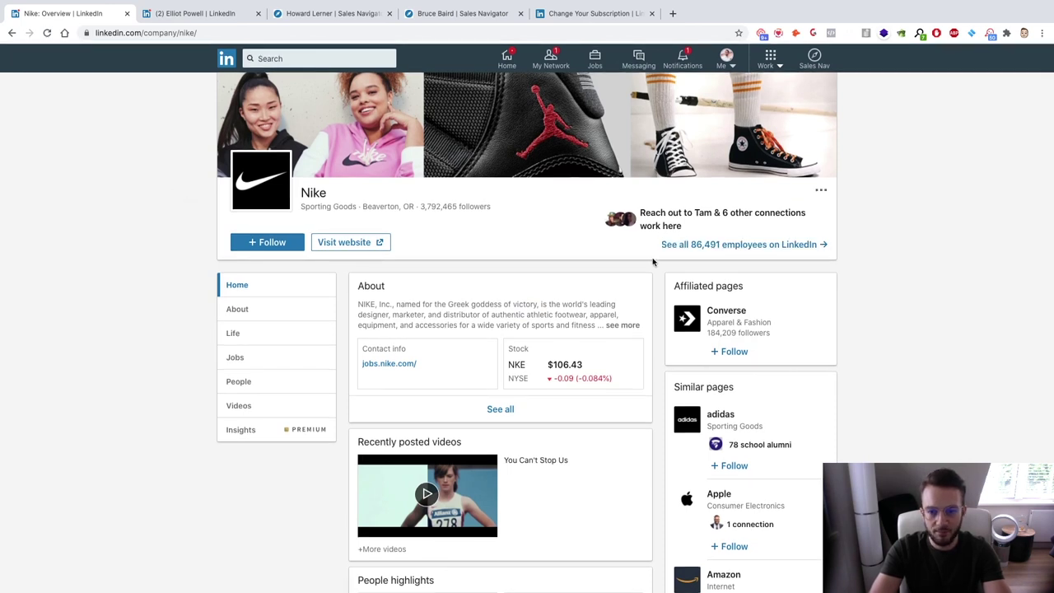
left_click_drag(660, 245, 680, 245)
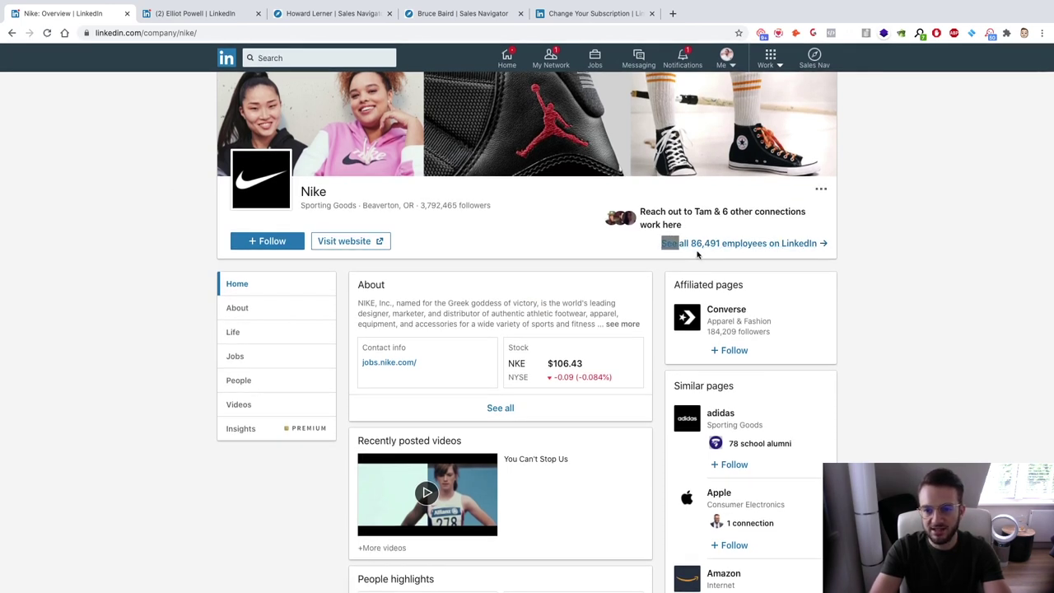
left_click(688, 244)
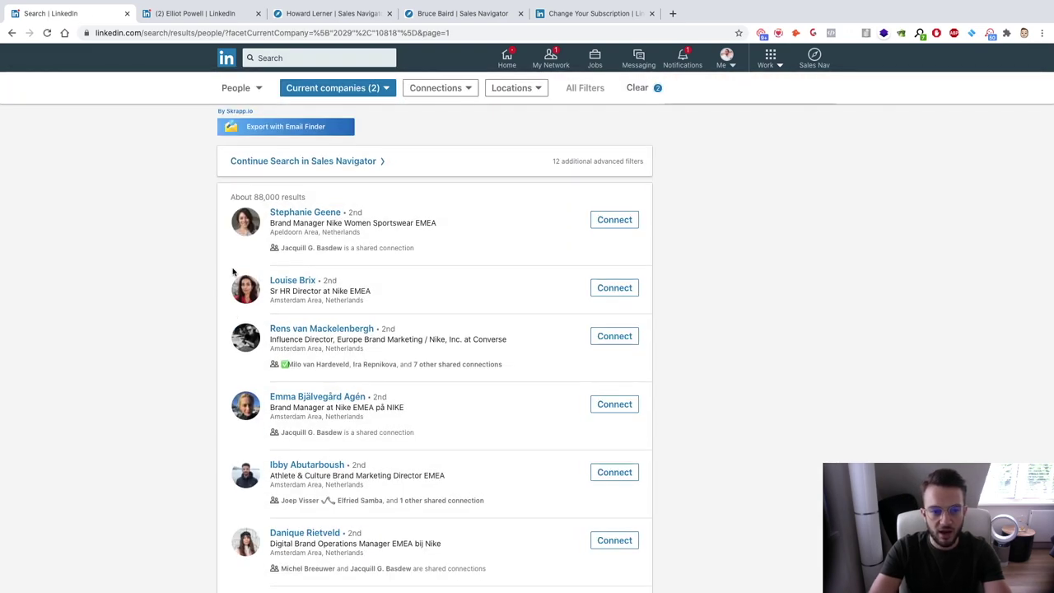
scroll(344, 231, "down", 2)
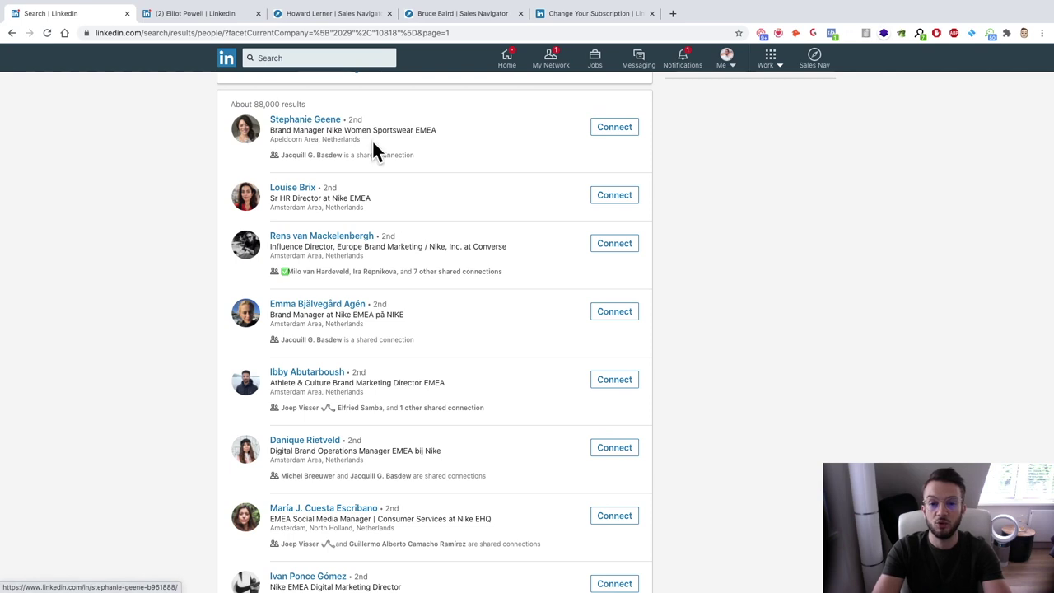
scroll(360, 212, "up", 1)
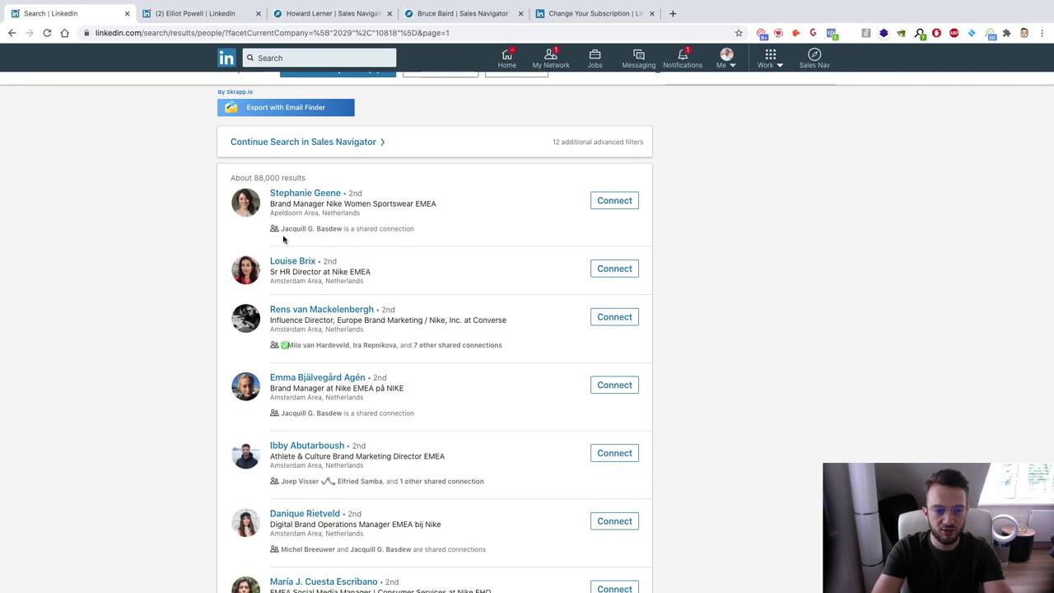
Open the Nike Women Sportswear EMEA brand manager's profile and review the connection degree, experience, education, skills and interests
left_click(299, 198)
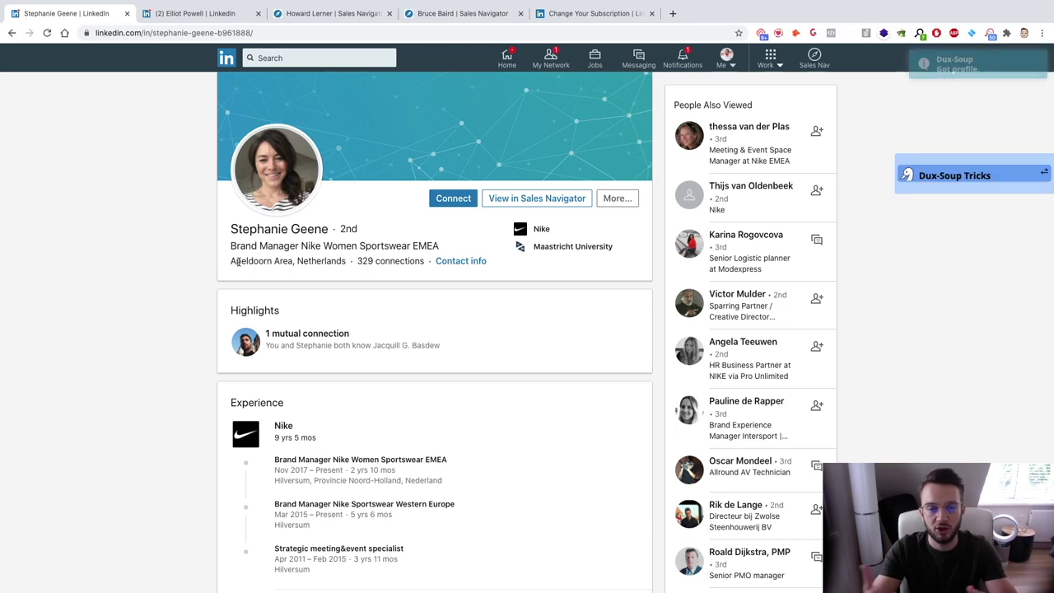
scroll(280, 392, "down", 10)
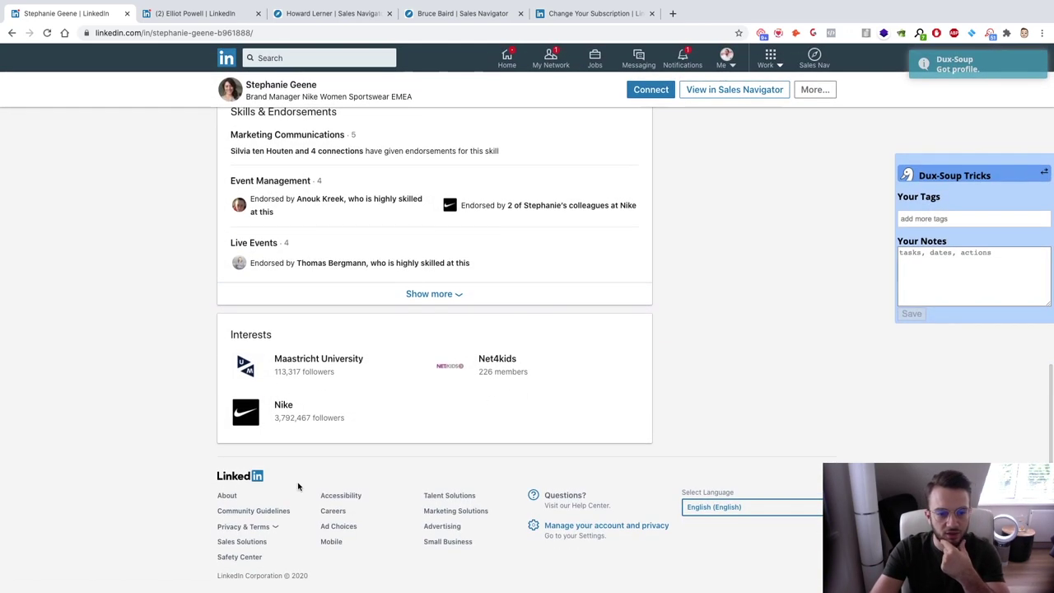
scroll(322, 492, "up", 15)
left_click_drag(336, 230, 361, 229)
scroll(297, 356, "down", 8)
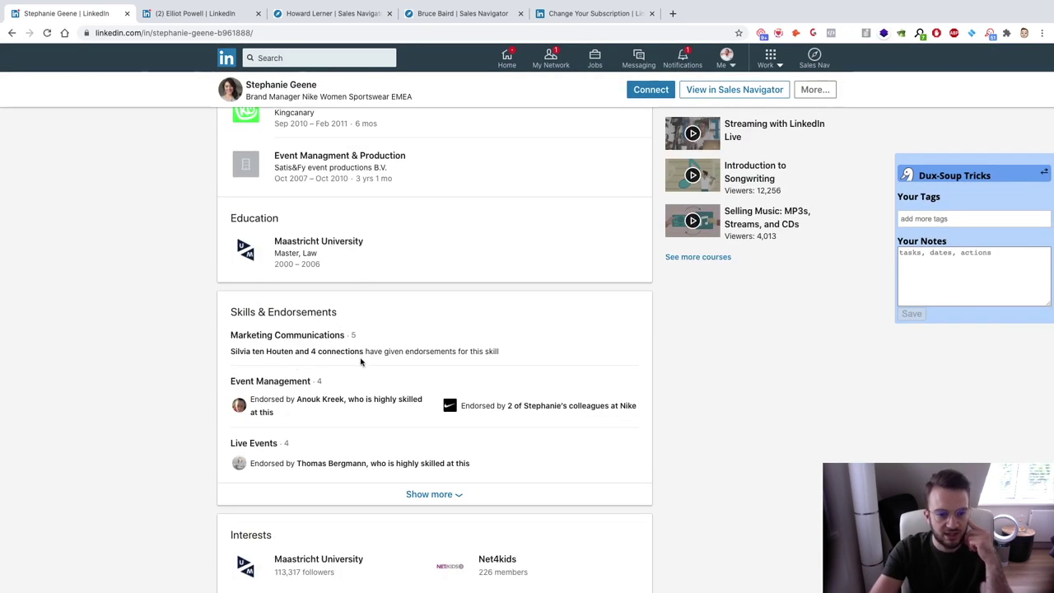
scroll(199, 313, "up", 1)
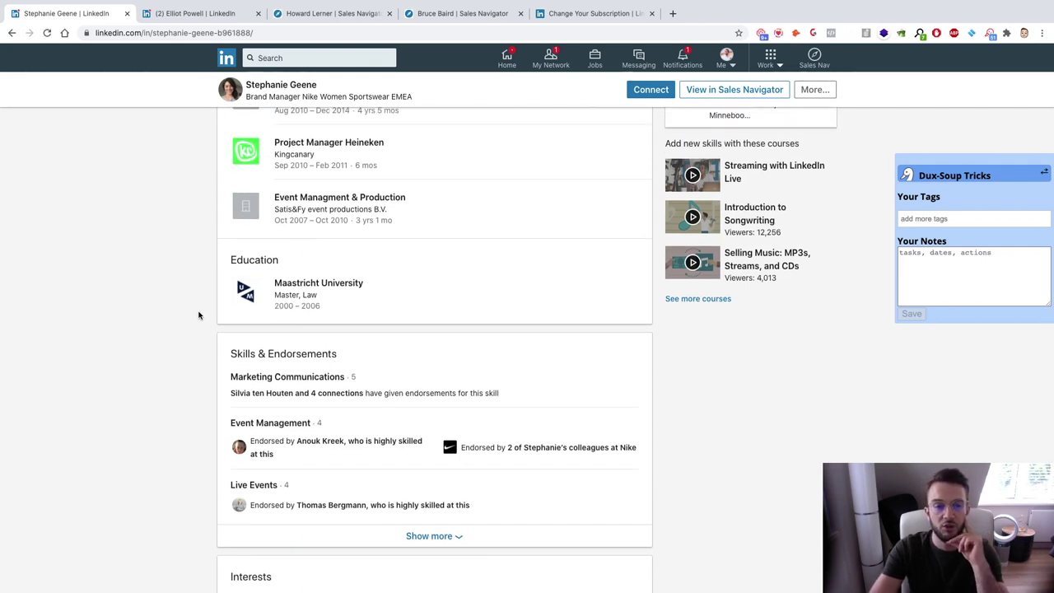
scroll(198, 315, "up", 8)
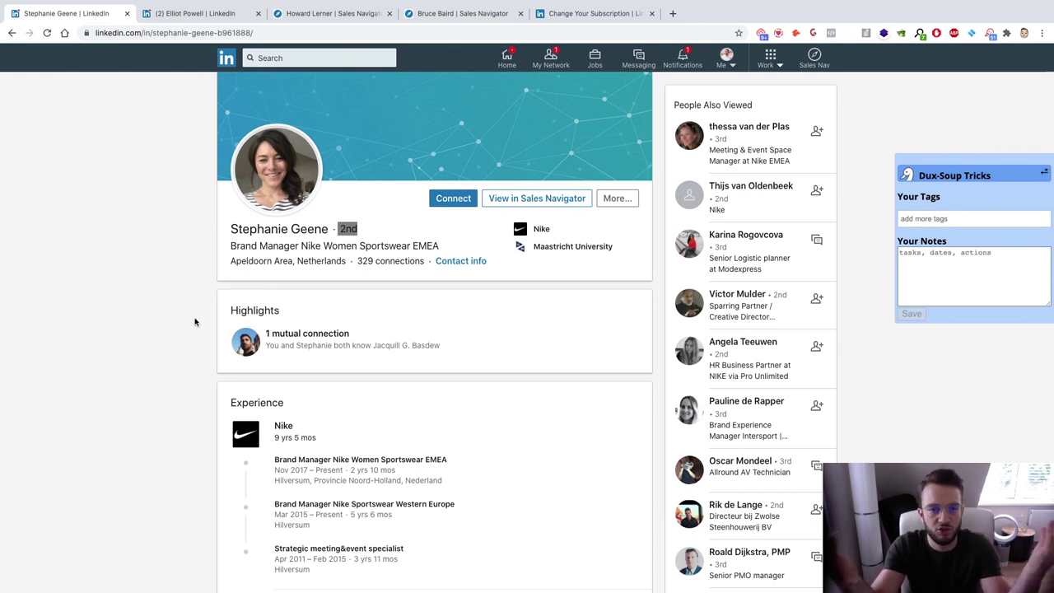
Go to the LinkedIn home feed and open your own profile page
left_click(225, 58)
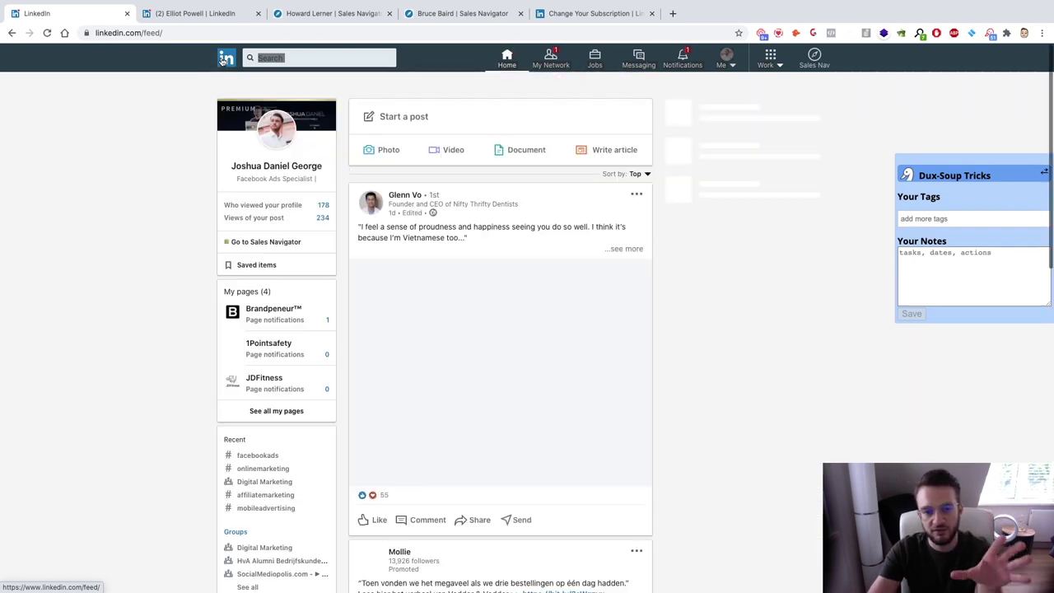
scroll(193, 141, "down", 1)
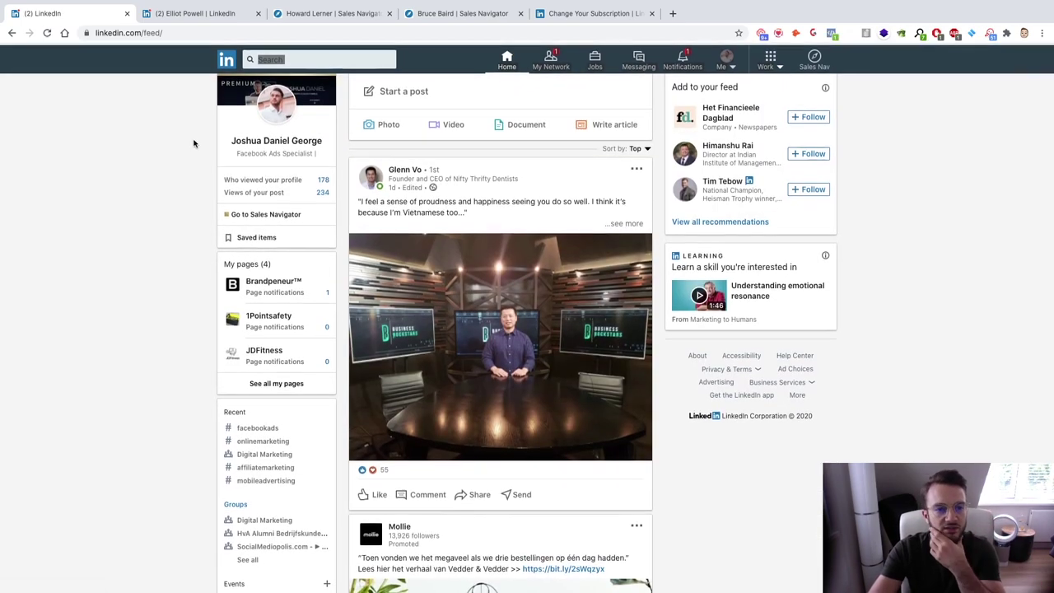
left_click(255, 140)
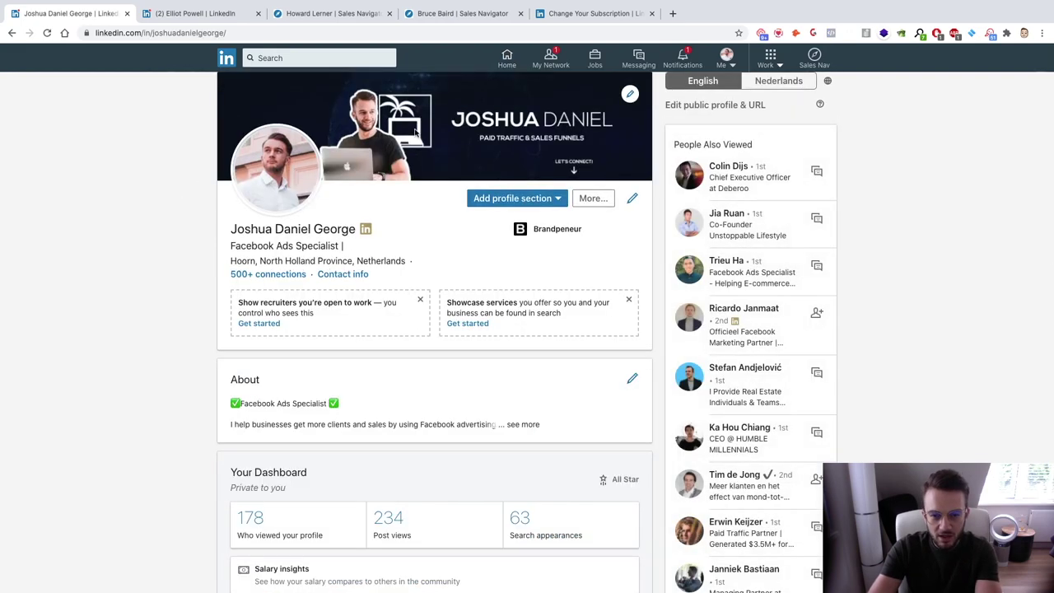